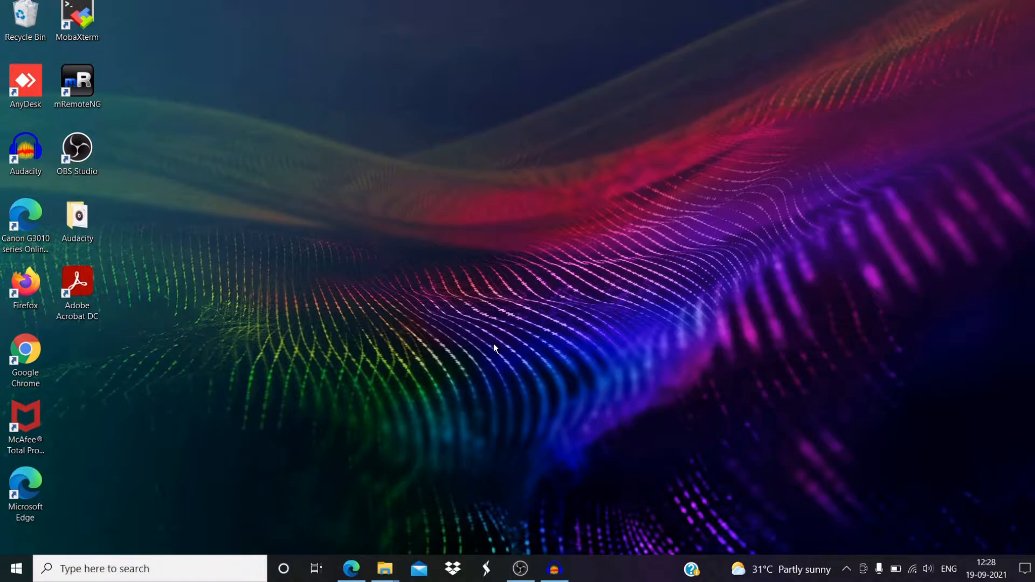
- Connect with Remote Desktop to 185.210.137.214 using the account password, accepting the certificate warning
key("super+s")
left_click(197, 313)
left_click(578, 247)
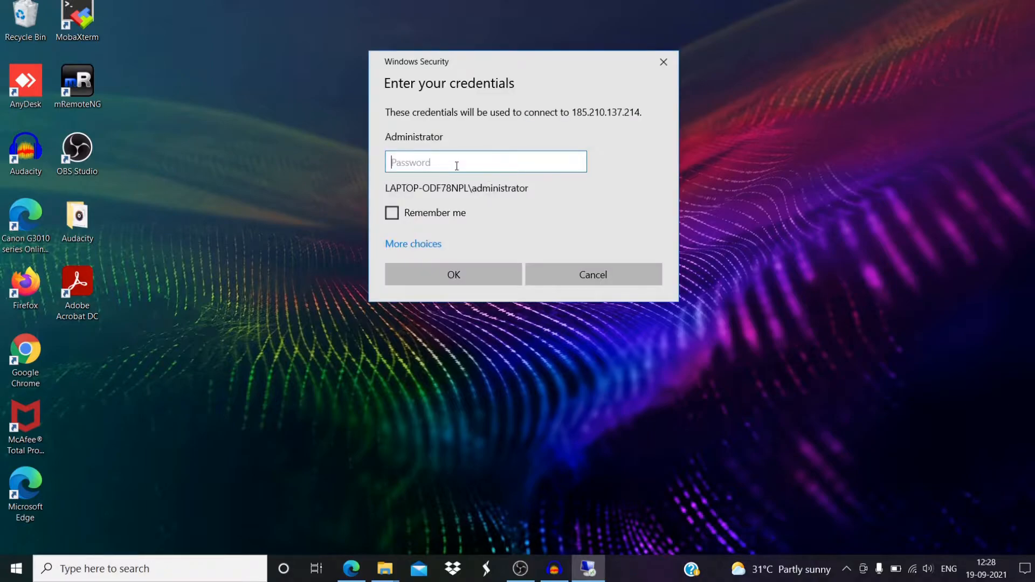
type("a••••••••")
key("Return")
left_click(566, 292)
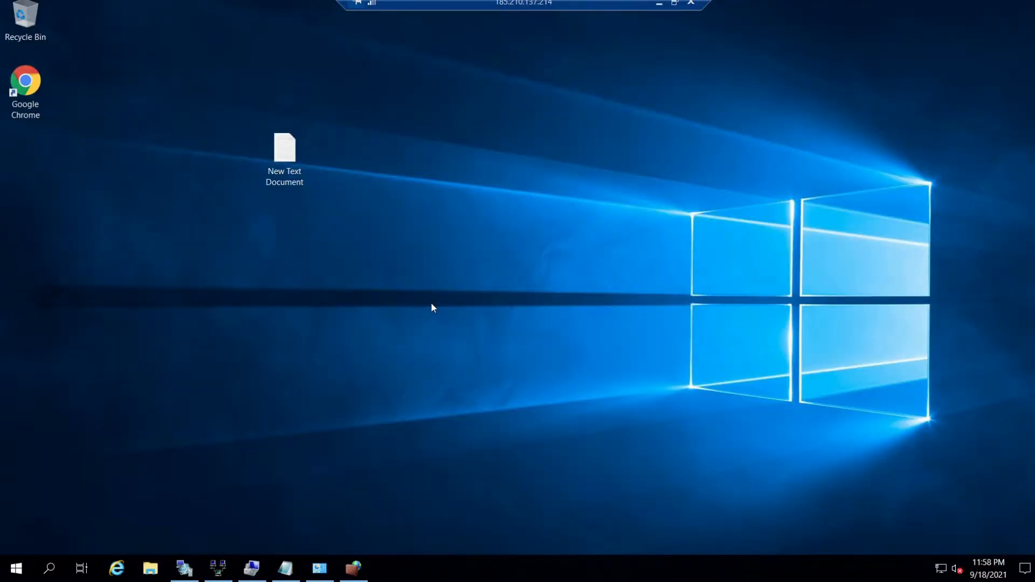
- Launch Server Manager maximized, go to its IIS page and right-click the local server row
left_click(13, 572)
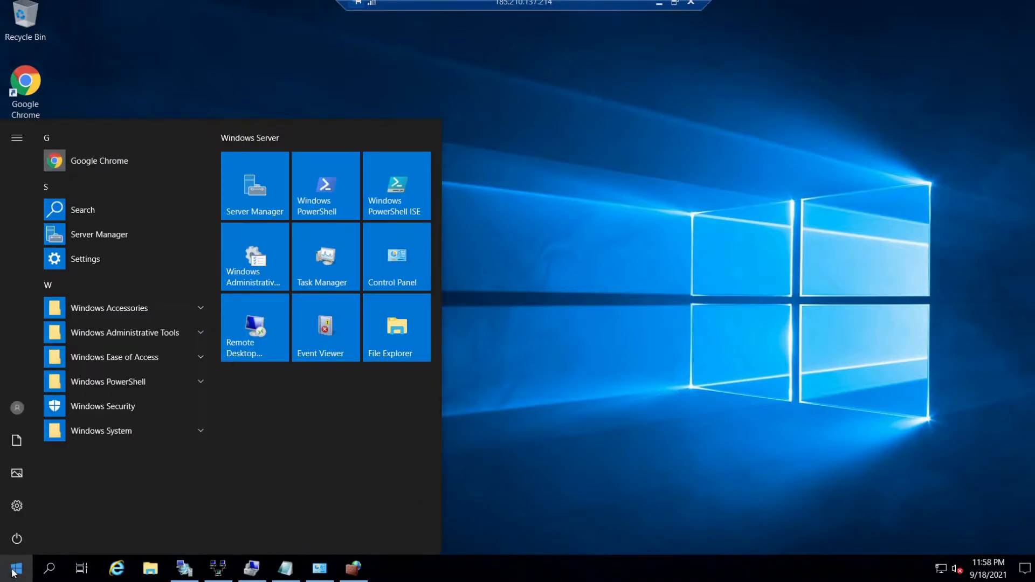
left_click(266, 193)
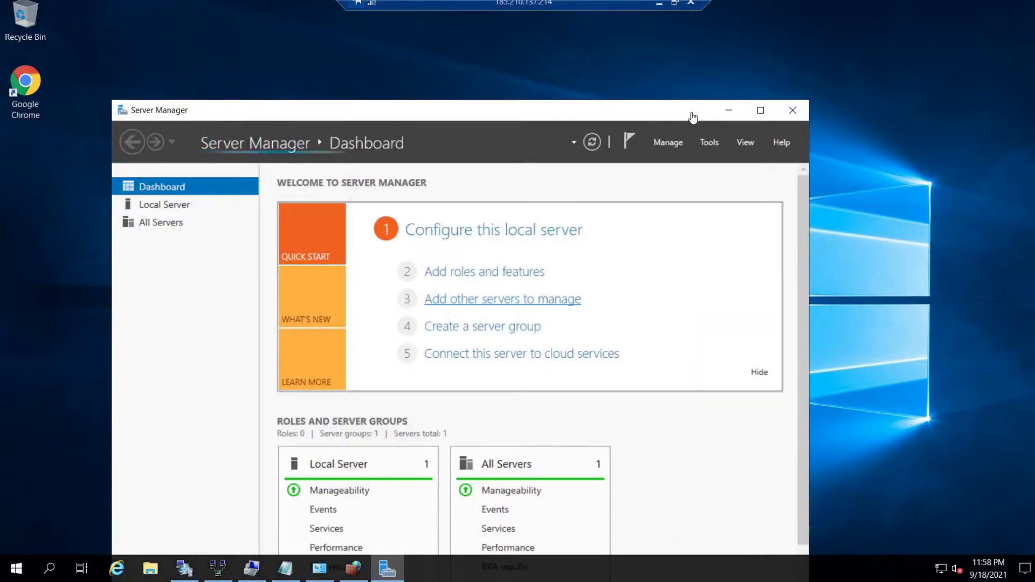
left_click(761, 112)
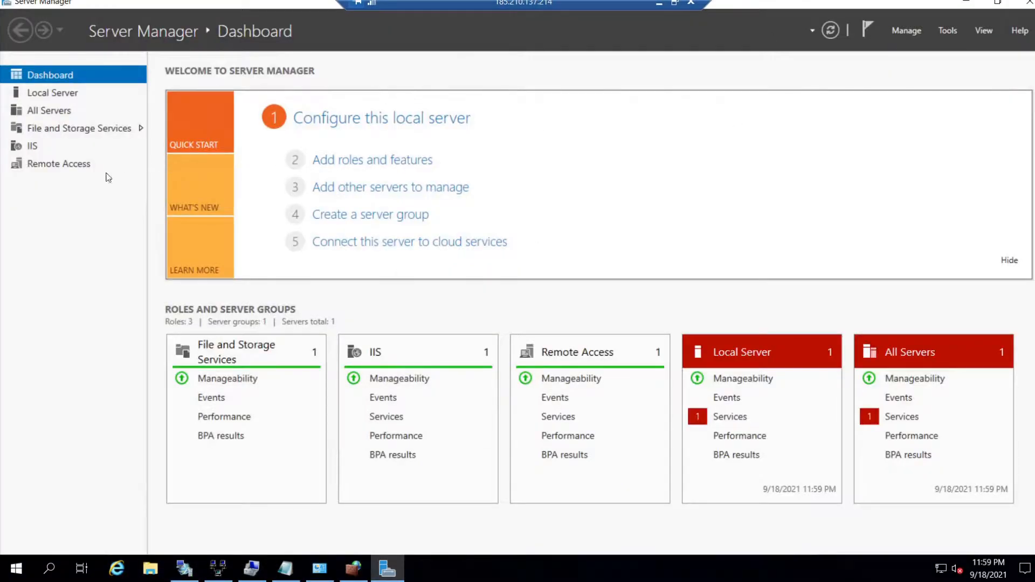
left_click(32, 147)
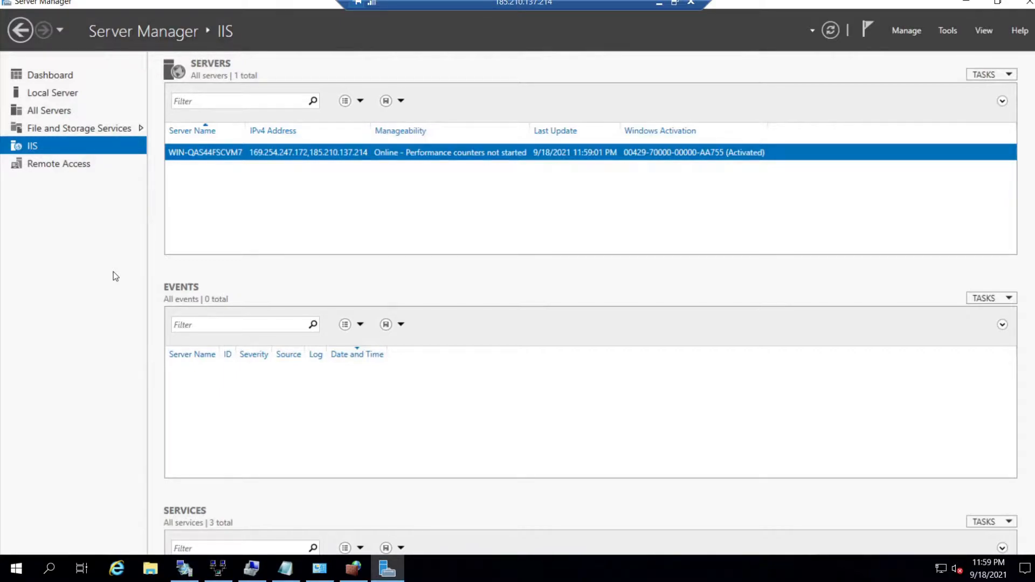
right_click(274, 157)
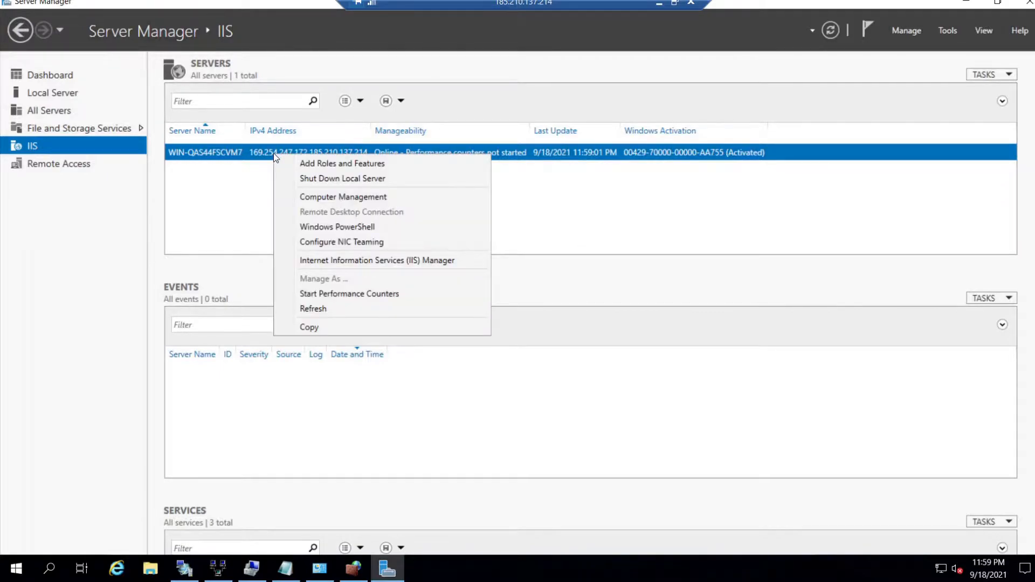
- Open IIS Manager full screen on the server node and go to Server Certificates
left_click(326, 261)
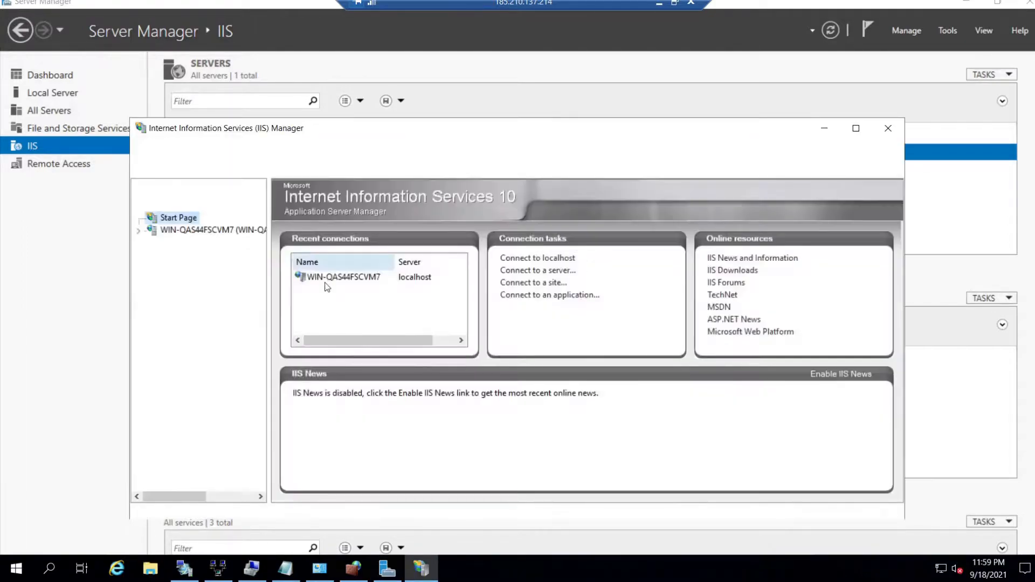
left_click(856, 128)
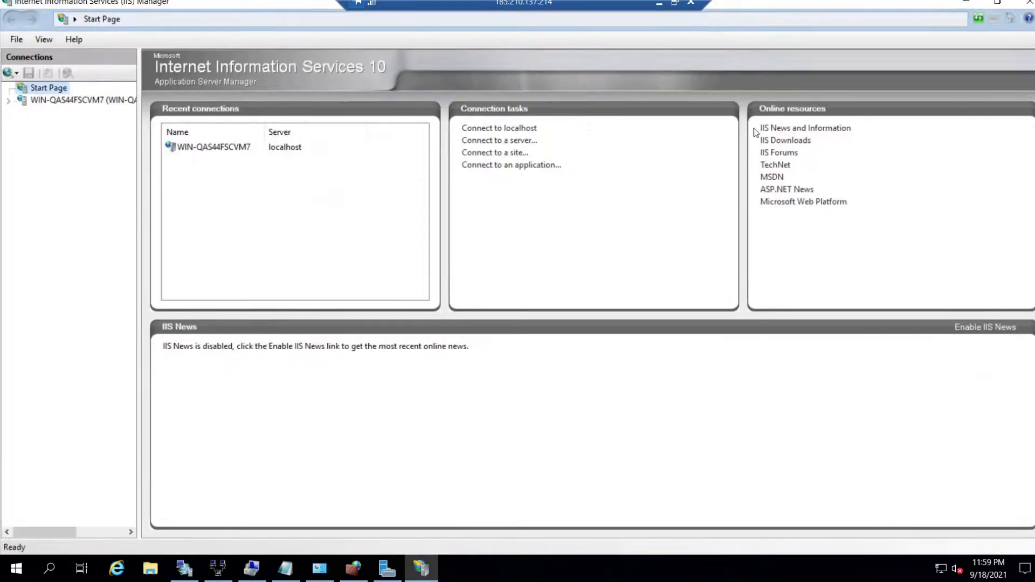
left_click(76, 104)
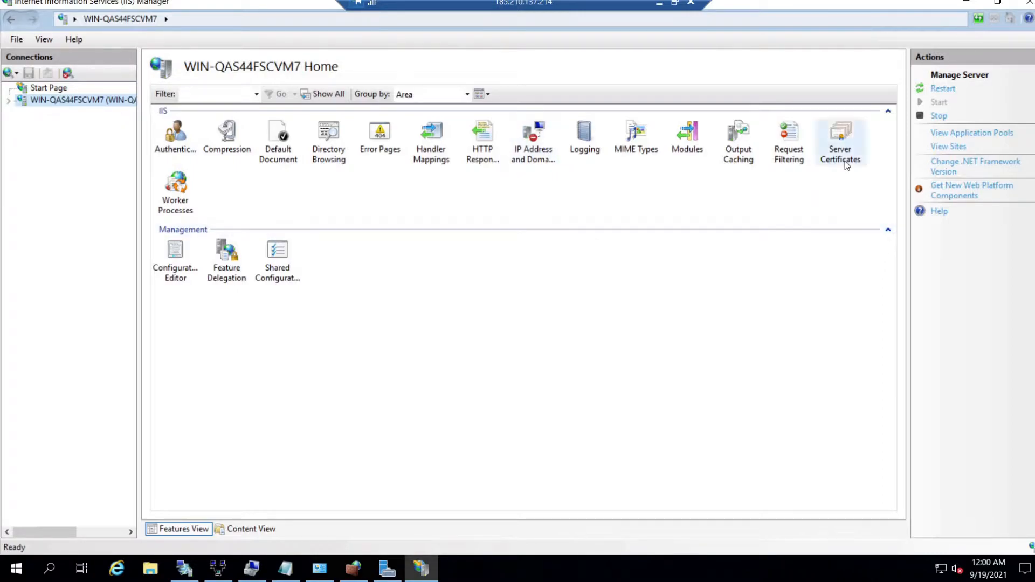
double_click(841, 142)
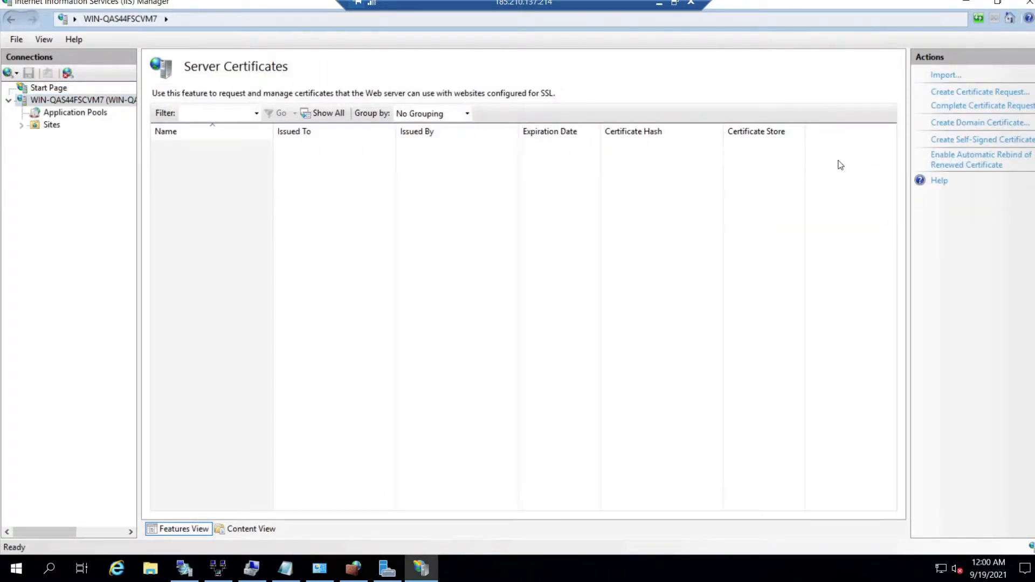
left_click(967, 108)
- Create self-signed certificate 'vpnsslcertificate' in the Personal store and select it in the list
left_click(965, 141)
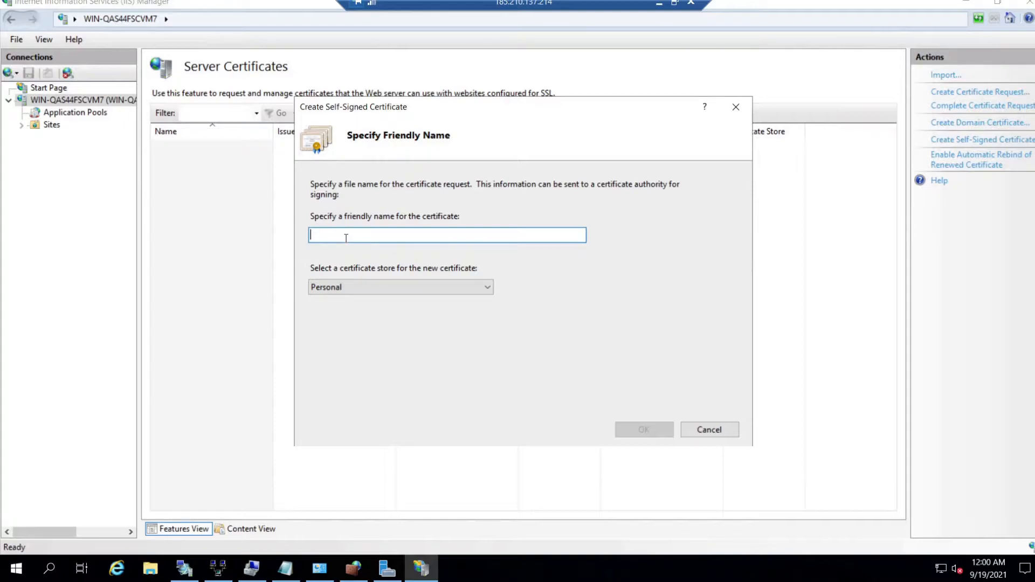
type("vpnsslcertificate")
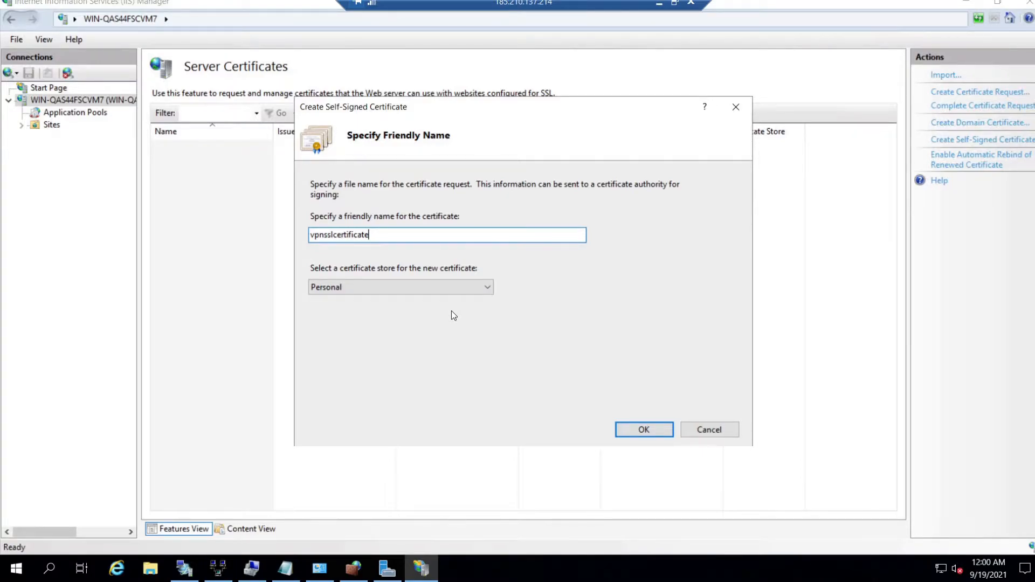
left_click(484, 287)
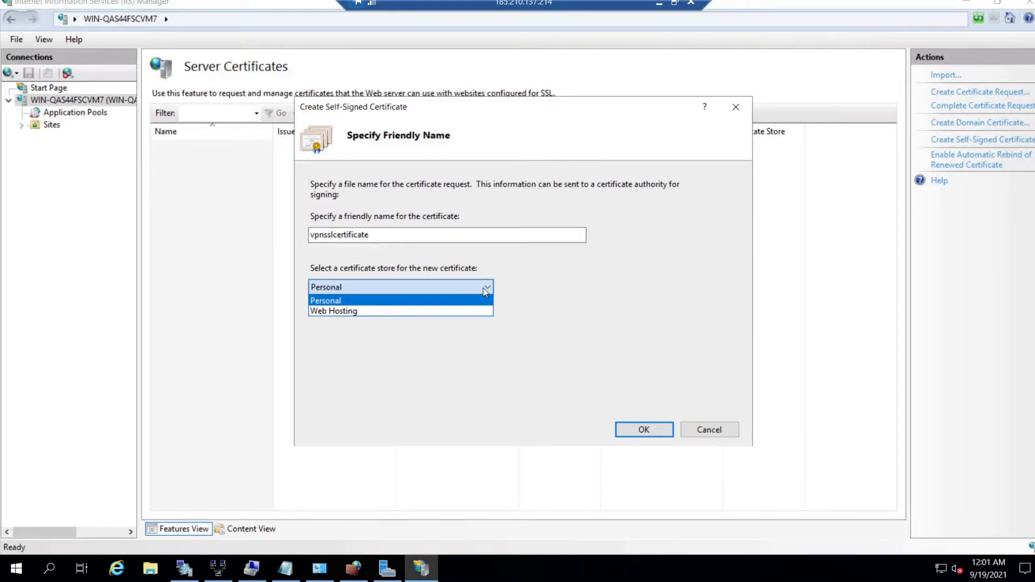
left_click(484, 288)
left_click(632, 432)
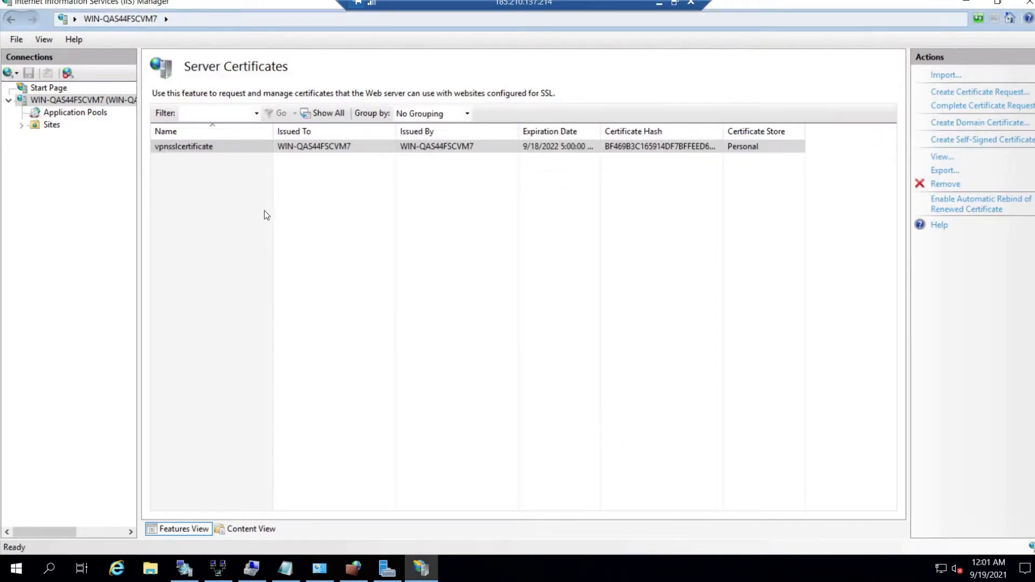
left_click(185, 153)
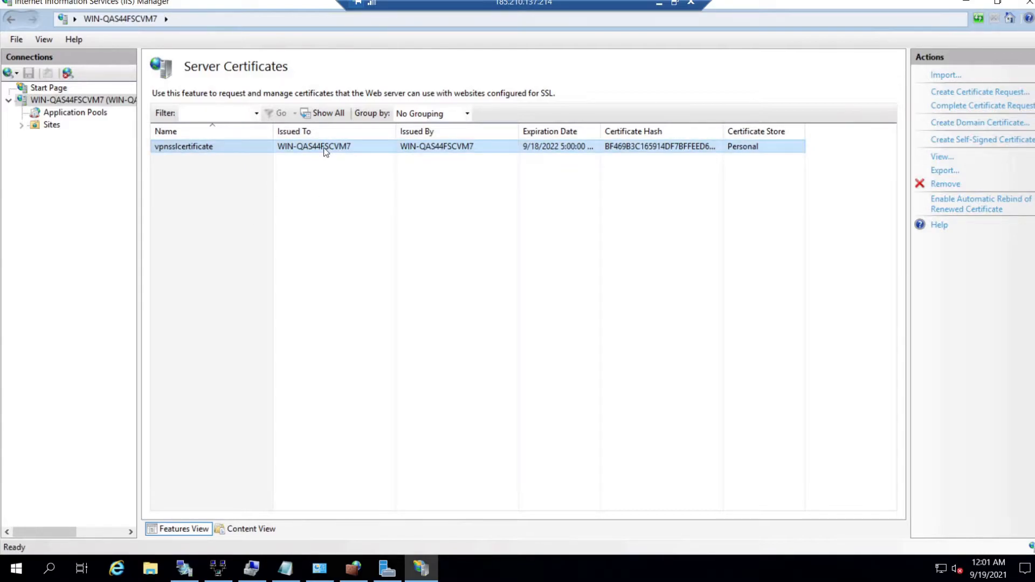
- Launch certlm.msc from Run, maximize the console and widen its store tree pane
left_click(17, 574)
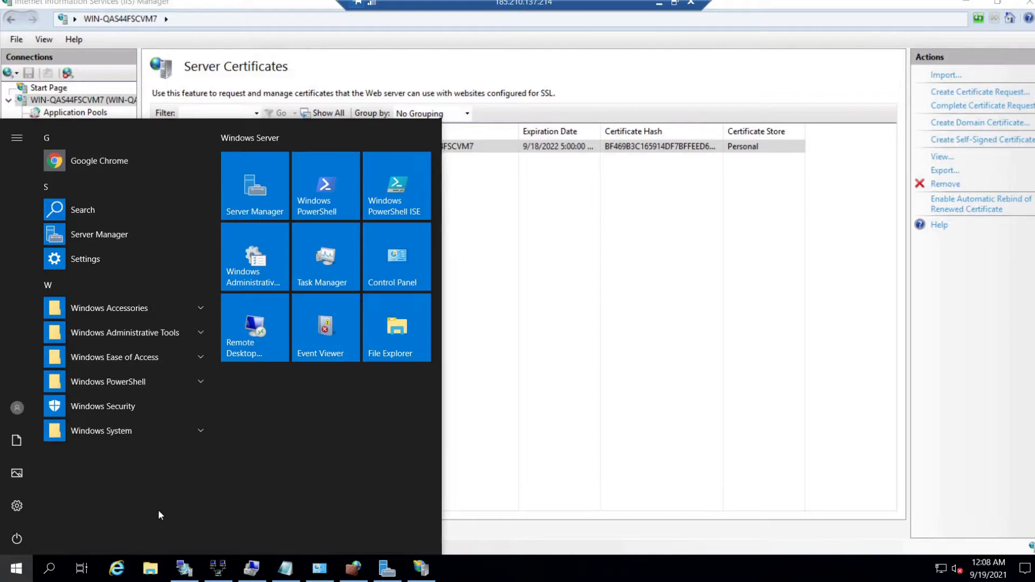
type("run")
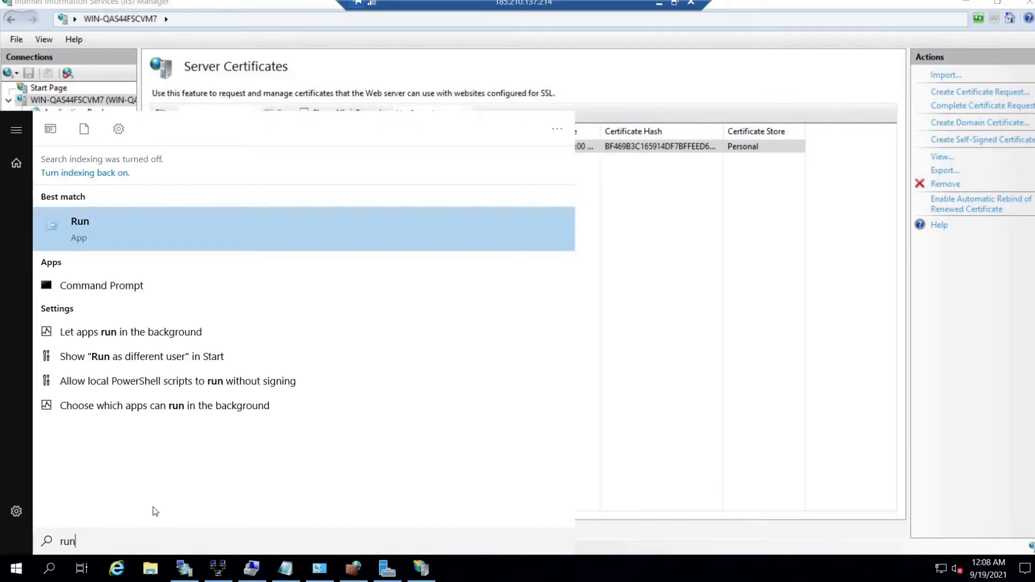
left_click(105, 242)
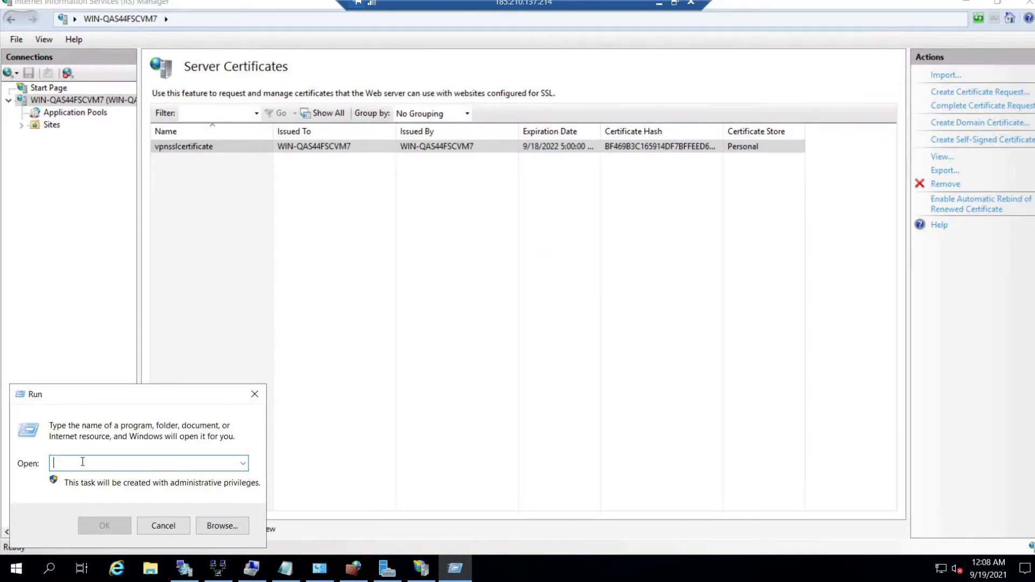
type("certlm.msc")
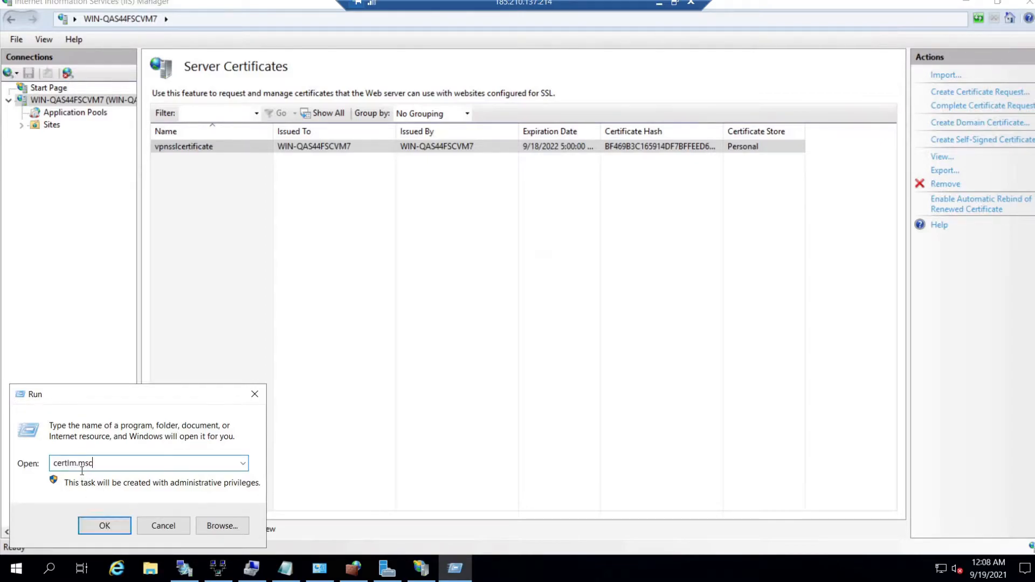
left_click(105, 526)
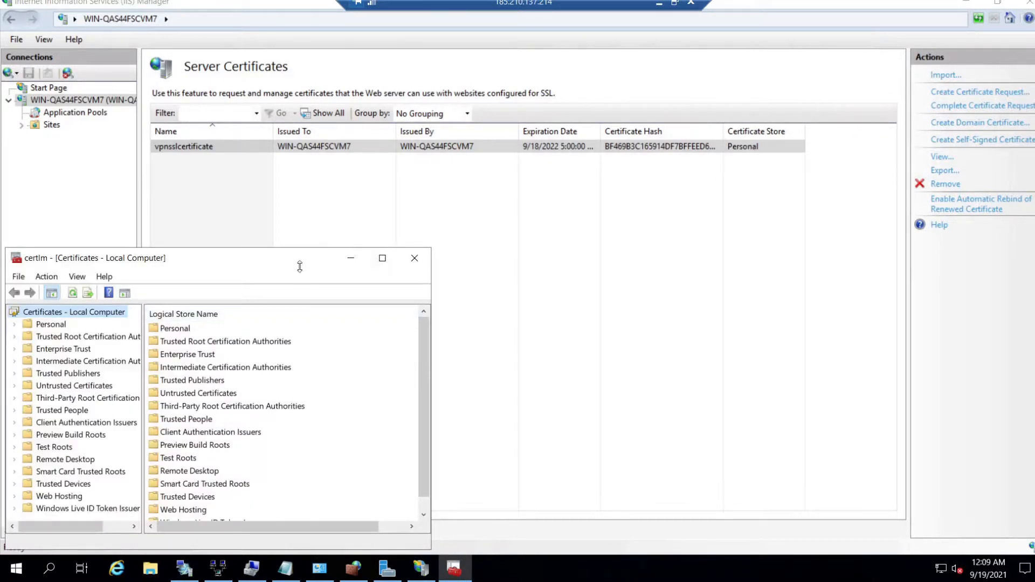
left_click_drag(300, 267, 442, 111)
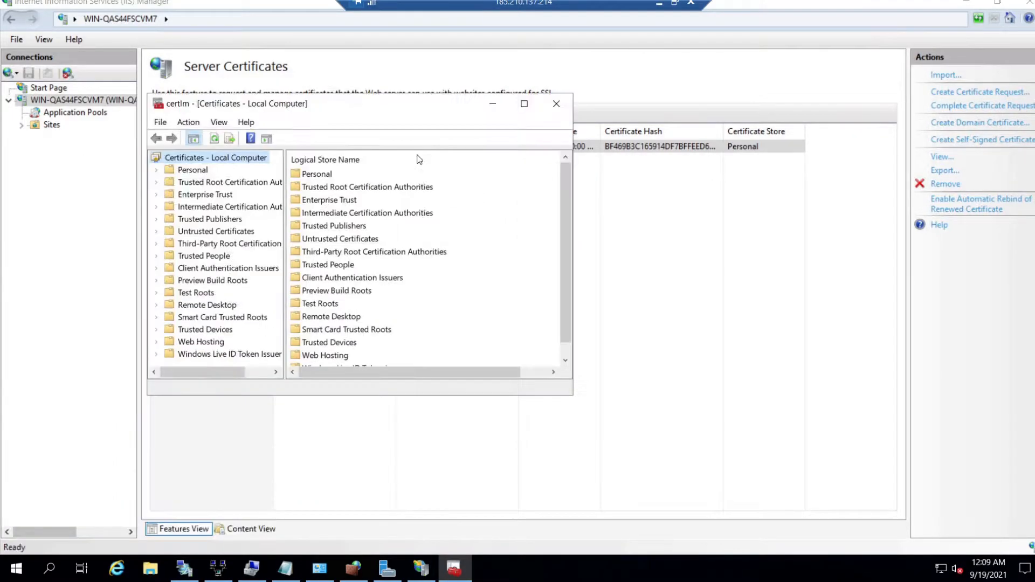
left_click(524, 105)
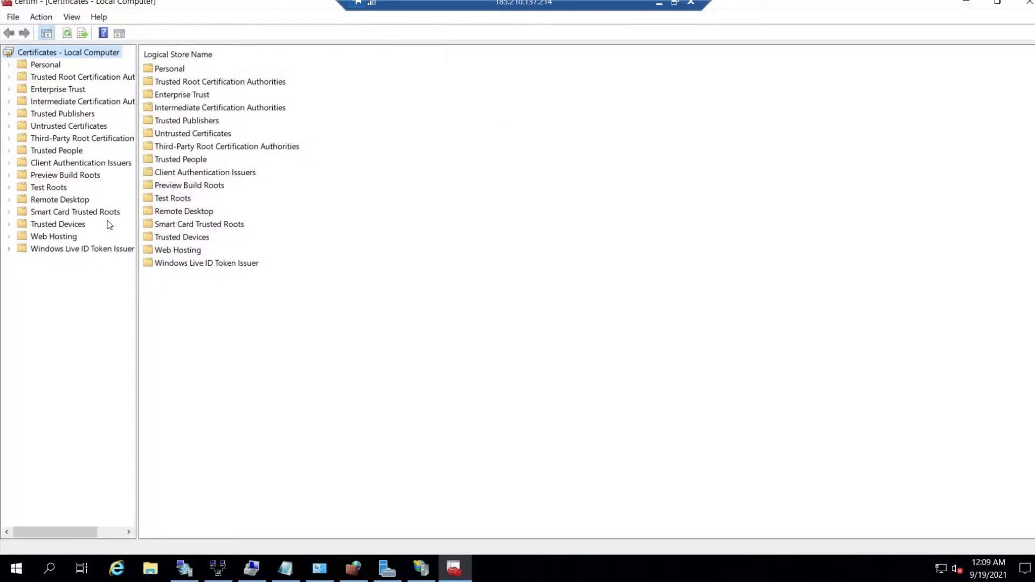
left_click_drag(138, 233, 190, 236)
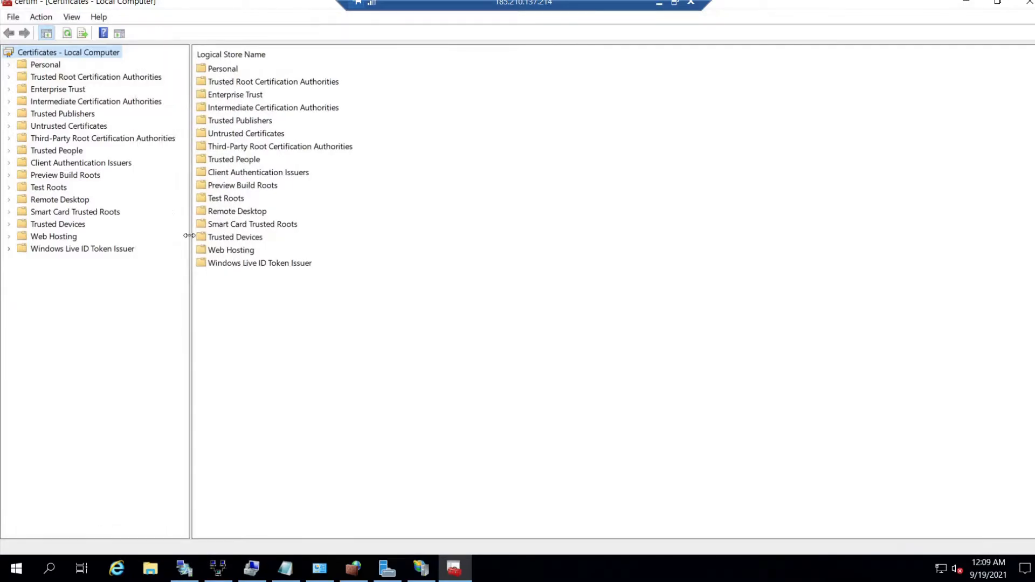
- Expand Trusted Root Certification Authorities > Certificates and select the WIN-QAS44FSCVM7 certificate
left_click(85, 79)
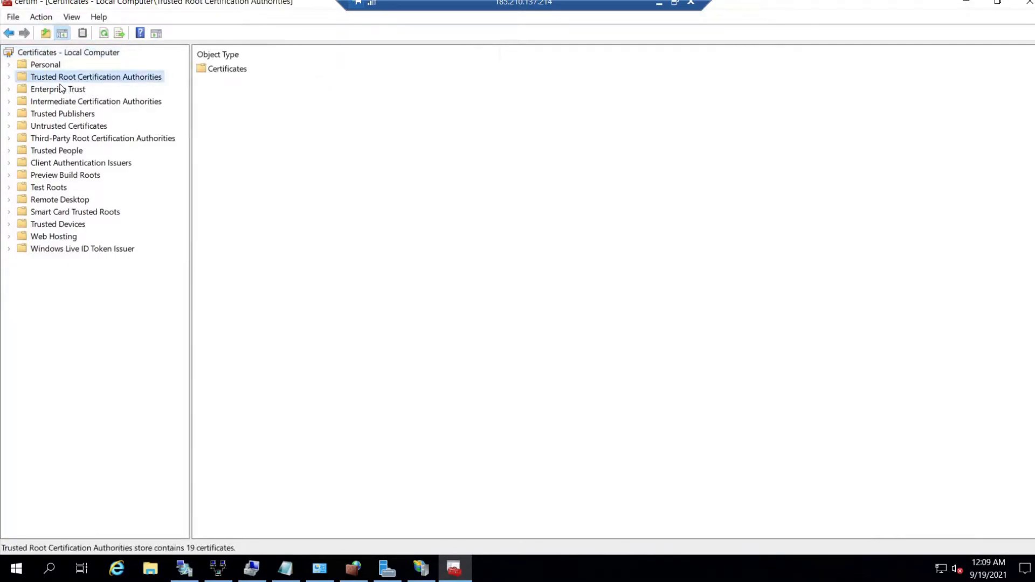
left_click(9, 77)
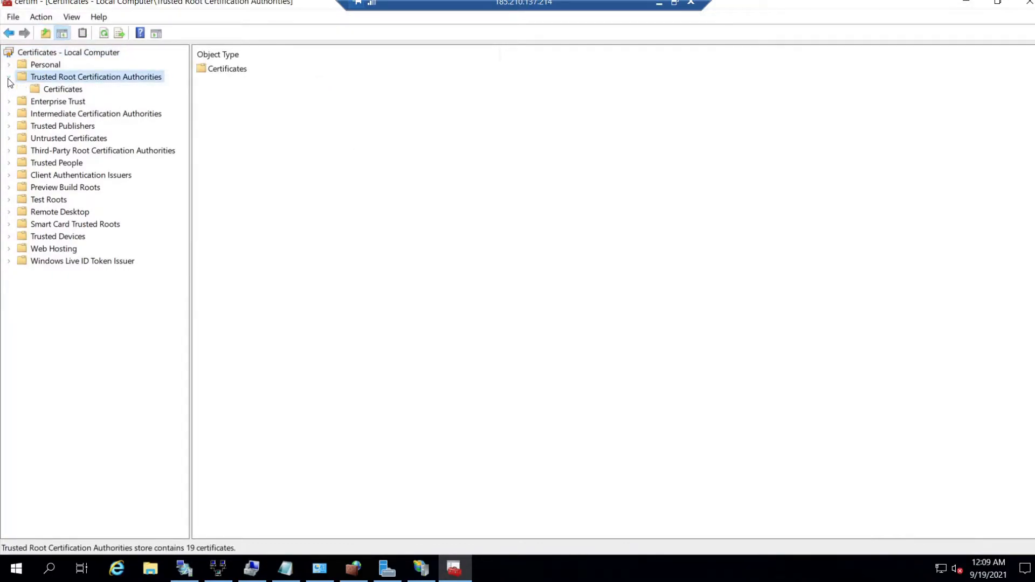
left_click(62, 91)
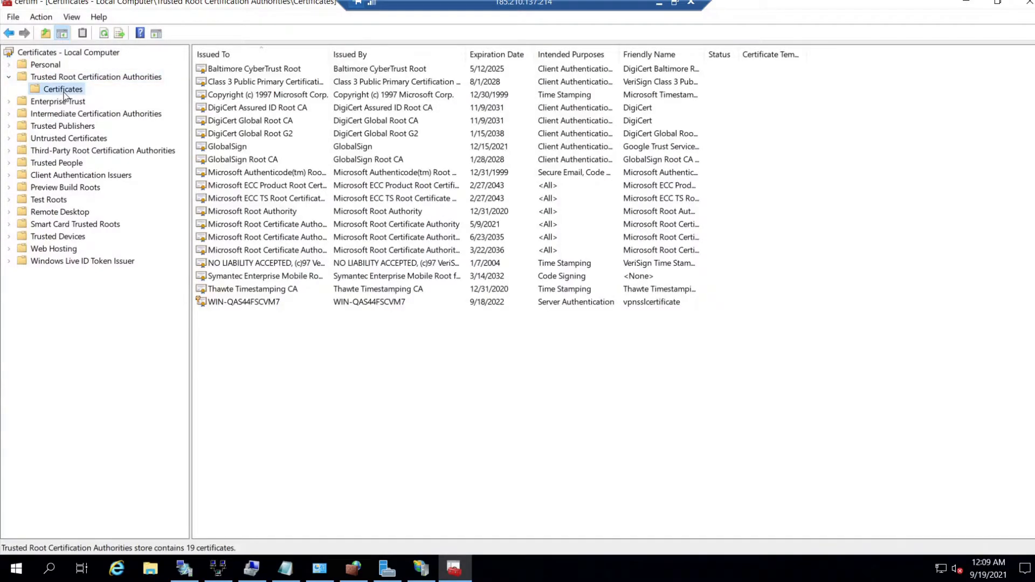
left_click(252, 305)
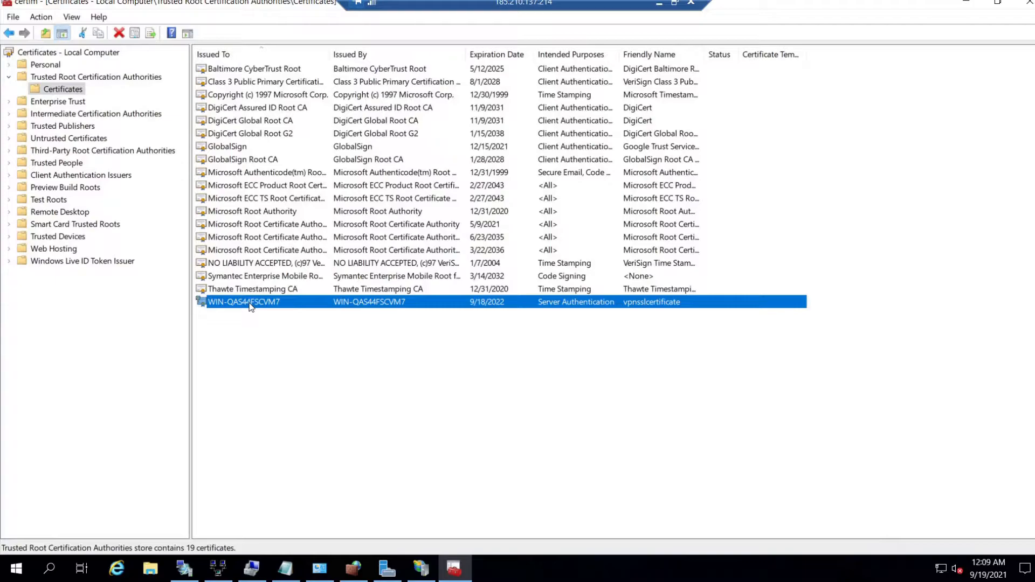
left_click(251, 350)
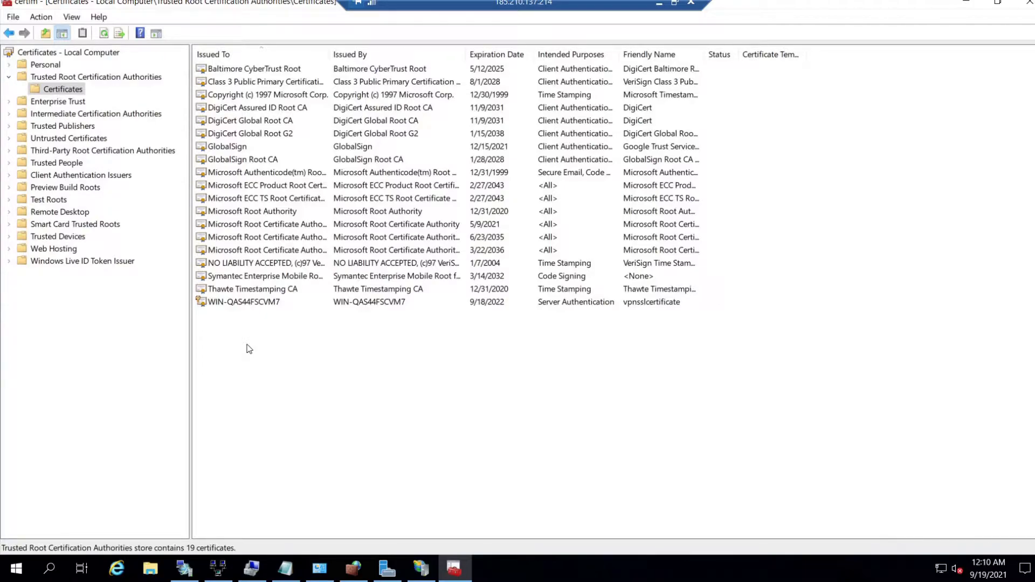
left_click(264, 304)
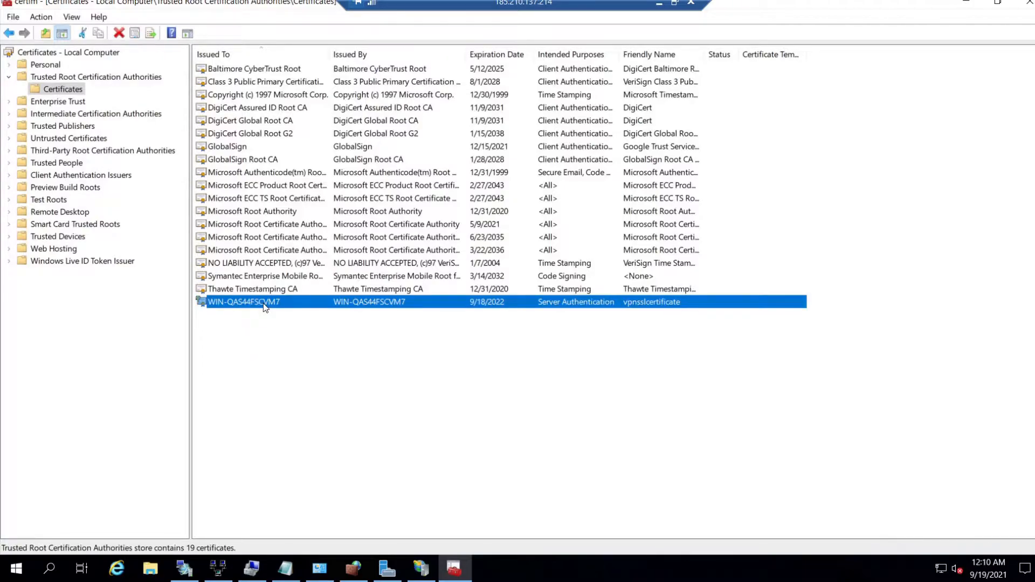
- Start All Tasks > Export on the WIN-QAS44FSCVM7 certificate, choosing to export its private key
right_click(264, 306)
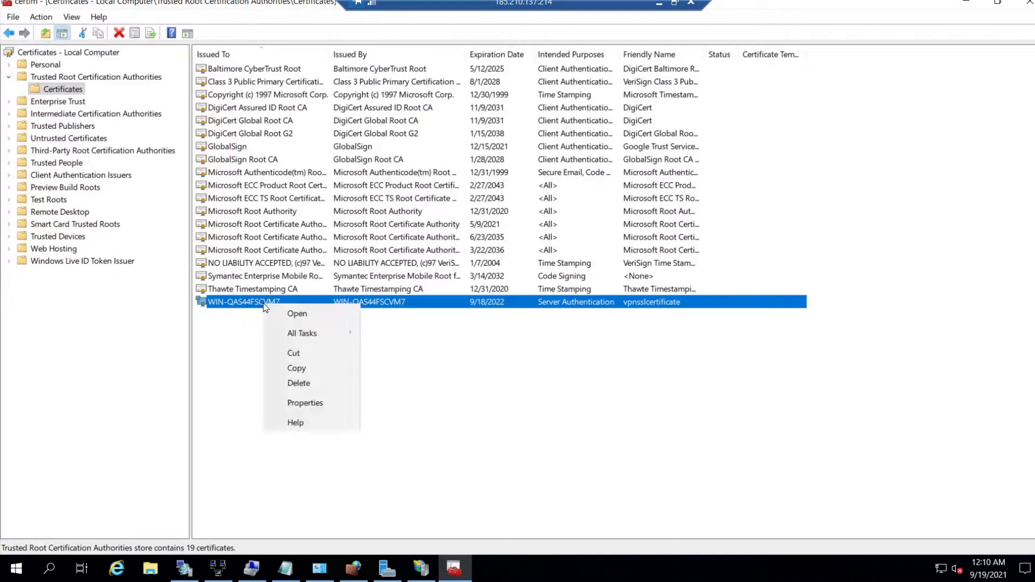
mouse_move(294, 335)
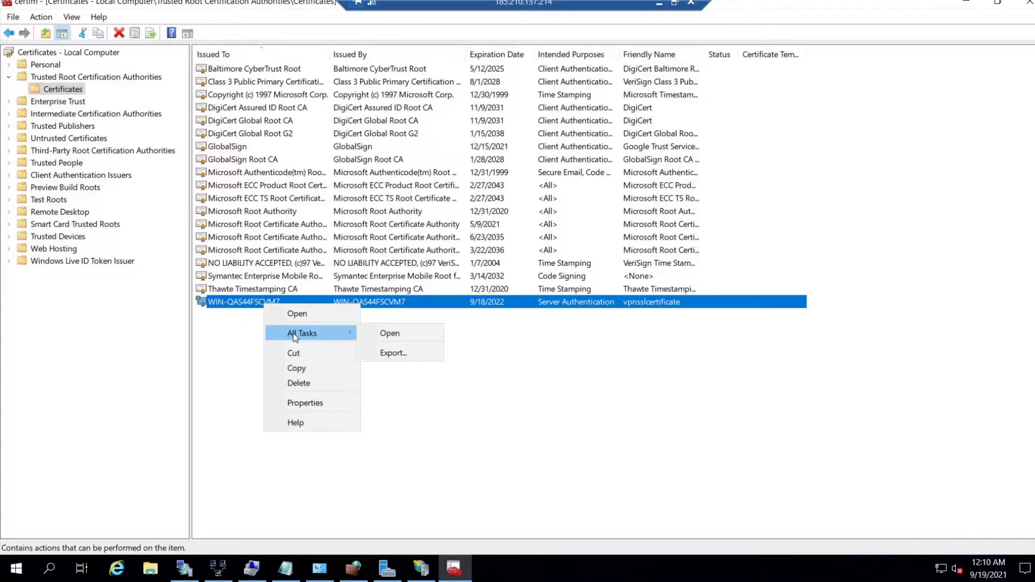
left_click(407, 353)
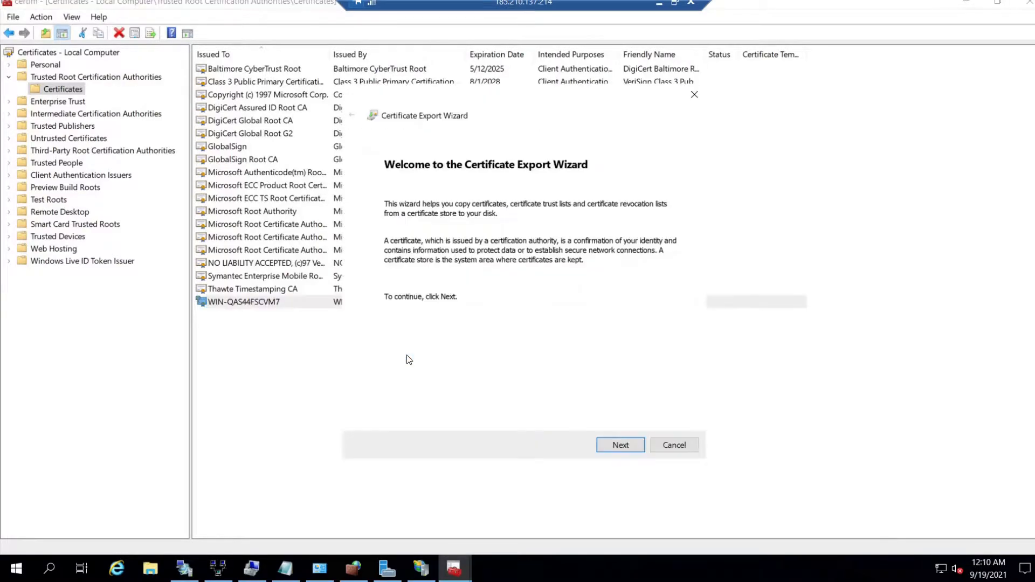
left_click_drag(510, 97, 364, 91)
left_click(474, 439)
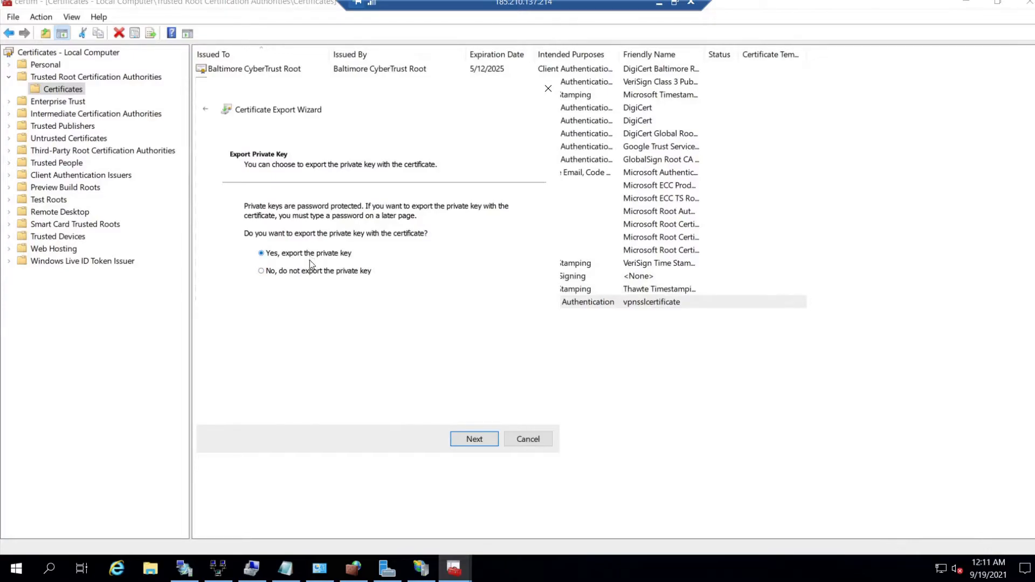
left_click(469, 441)
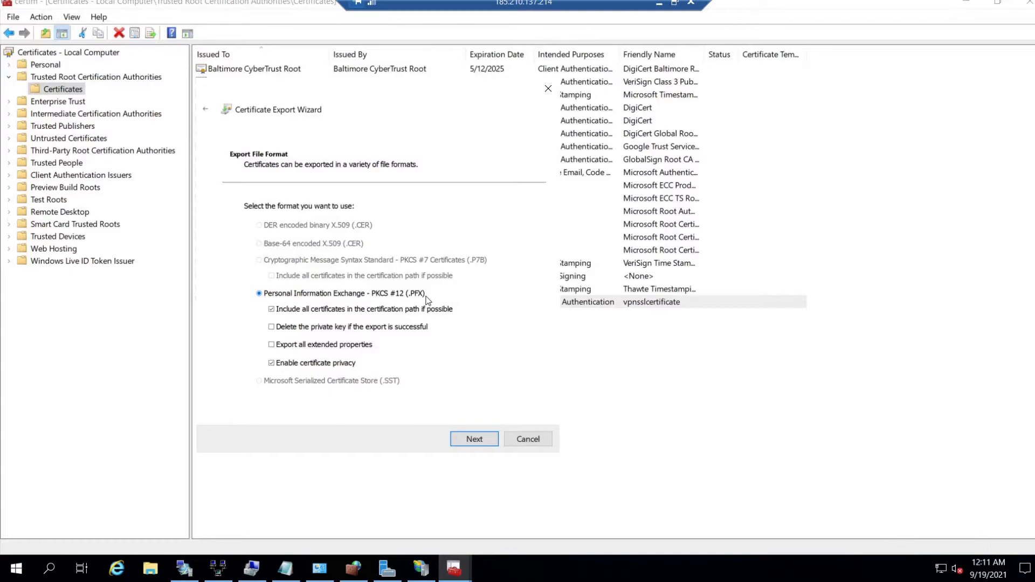
- Keep PKCS #12 (.PFX) format and protect the export with a password entered twice
left_click(473, 440)
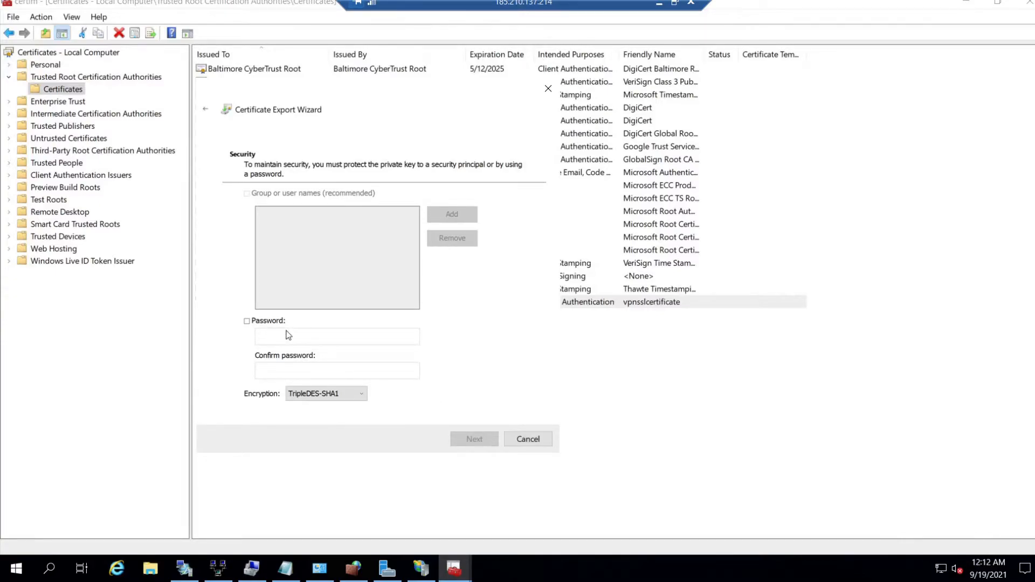
left_click(247, 322)
type("•••••••••")
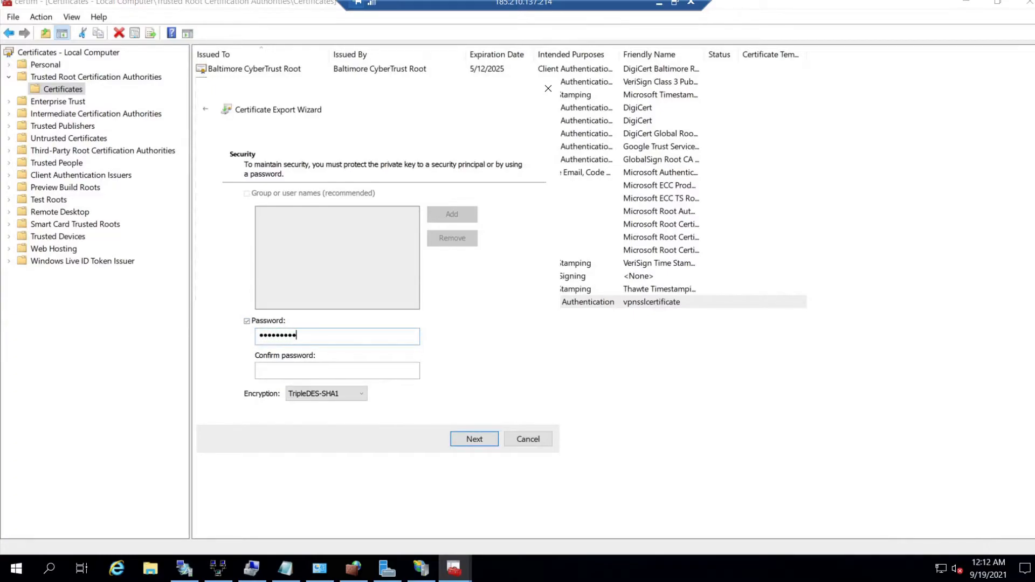
key("Tab")
type("•••••••••")
key("Return")
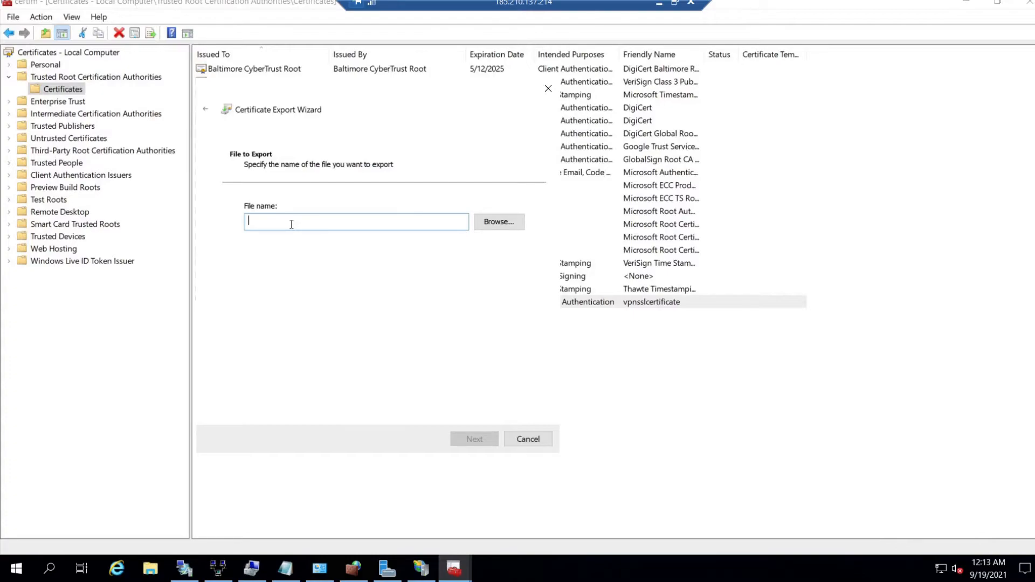
- Save the export to the Desktop as vpnsslcertificate and finish the wizard successfully
left_click(489, 225)
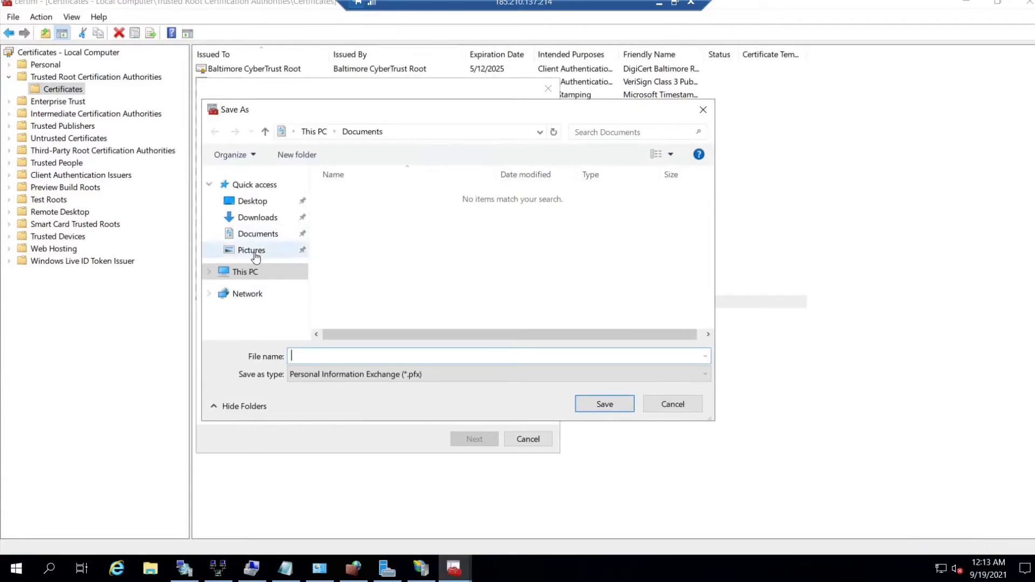
left_click(254, 206)
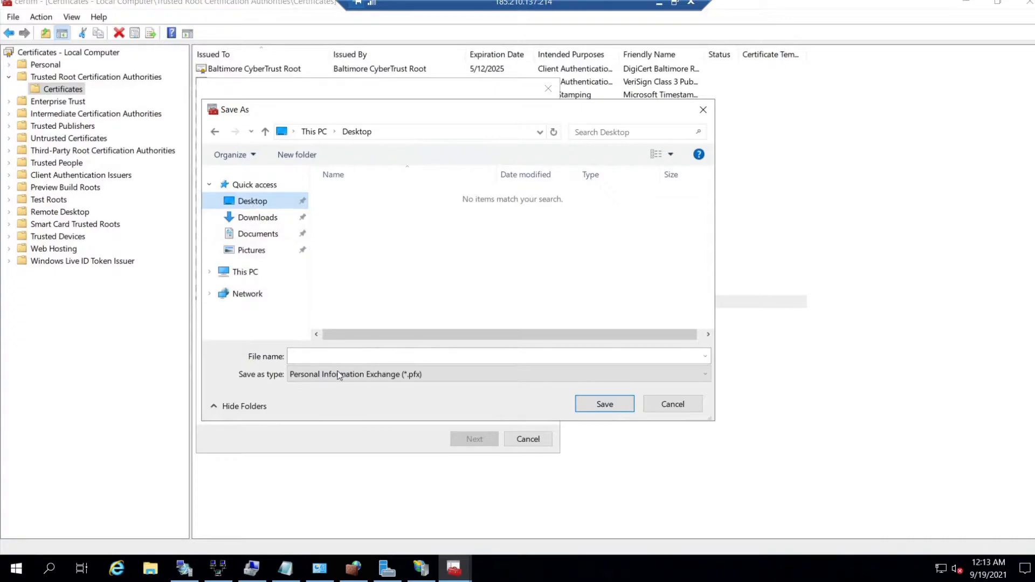
left_click(309, 357)
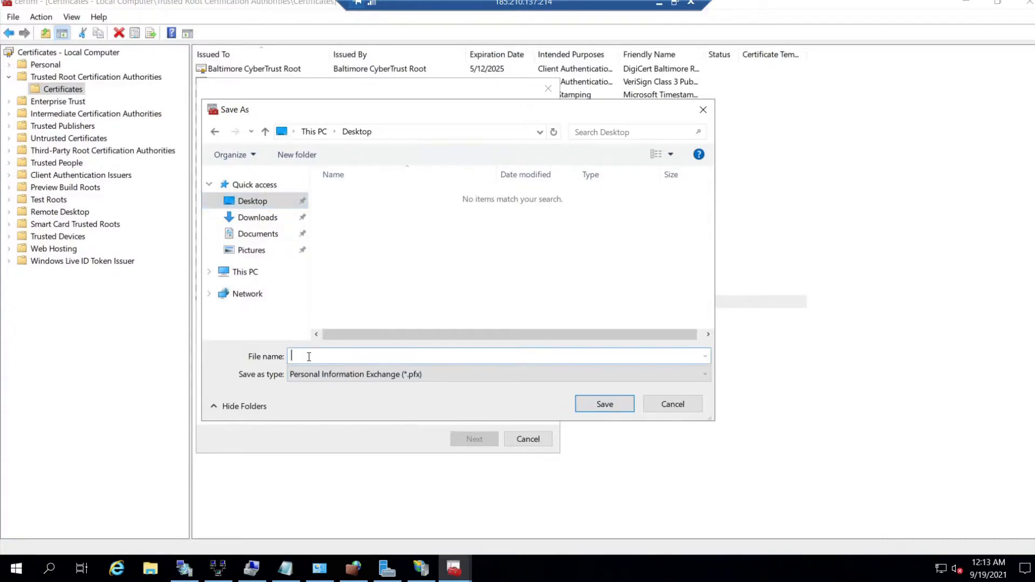
type("vpnsslcertificate")
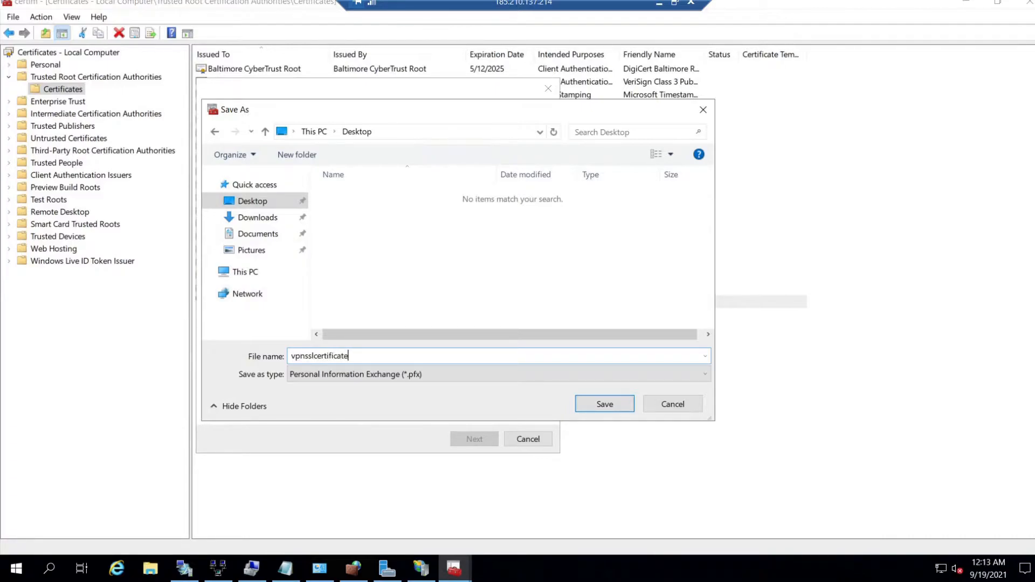
left_click(592, 406)
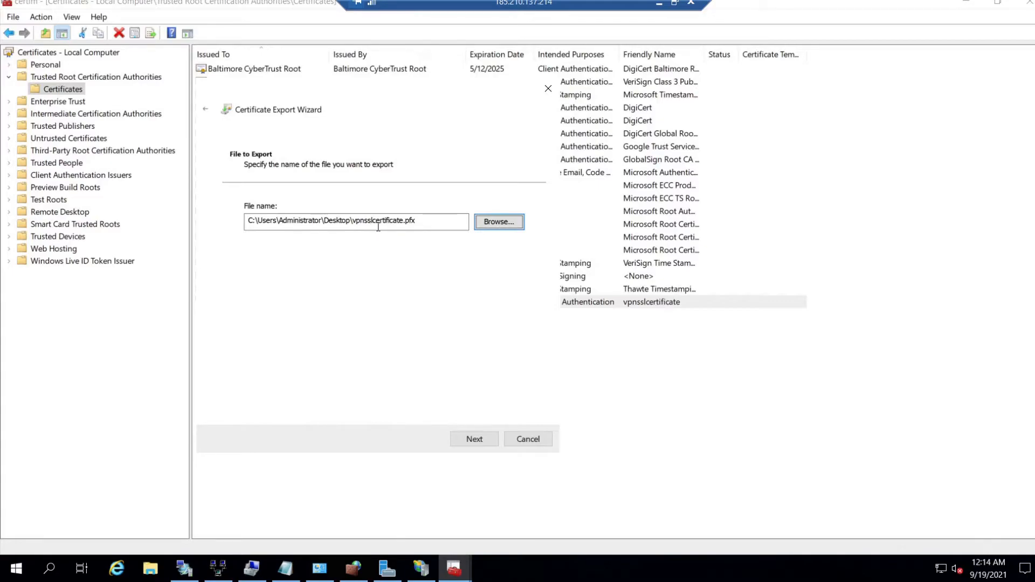
left_click(468, 442)
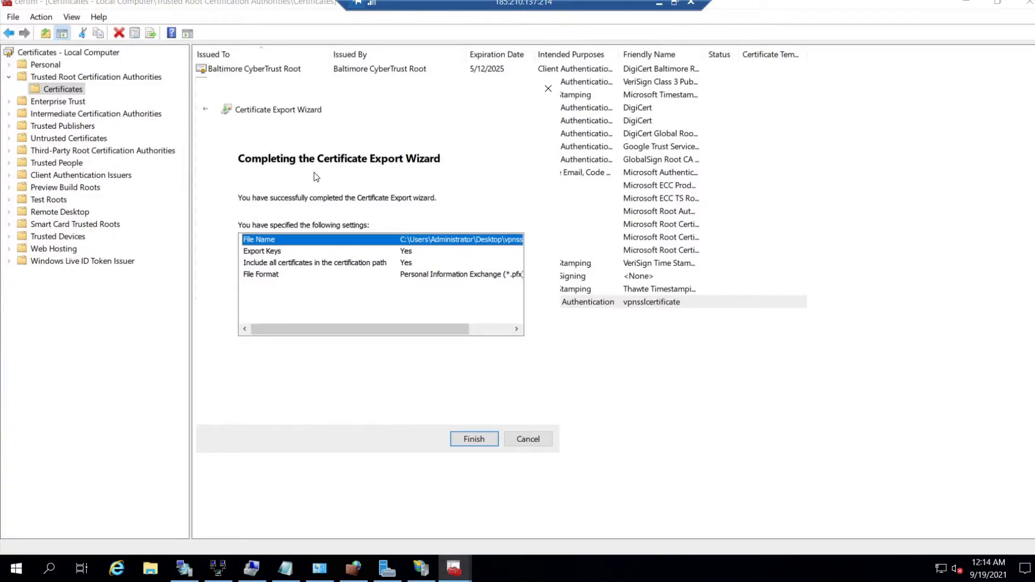
left_click(470, 439)
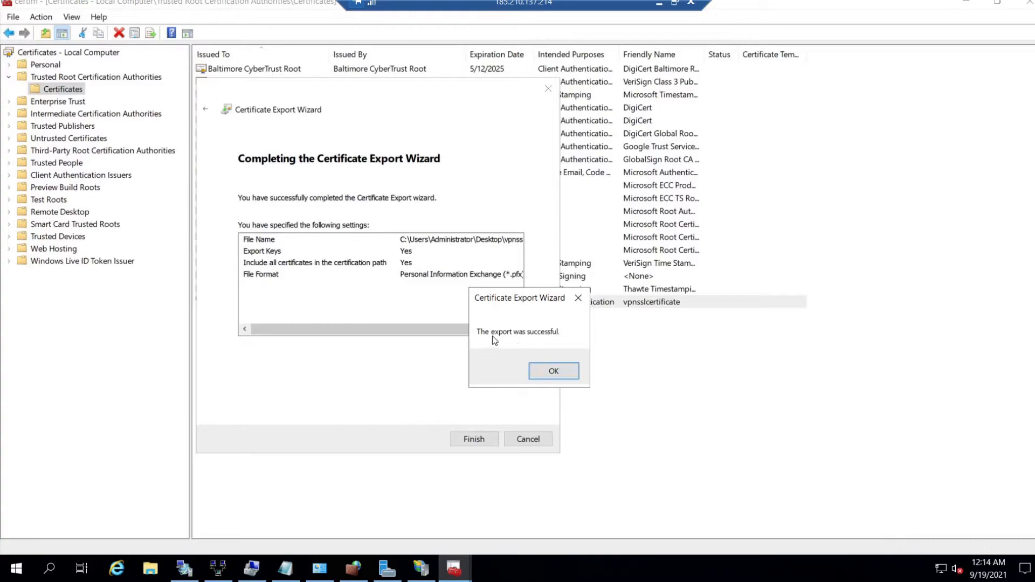
left_click(553, 376)
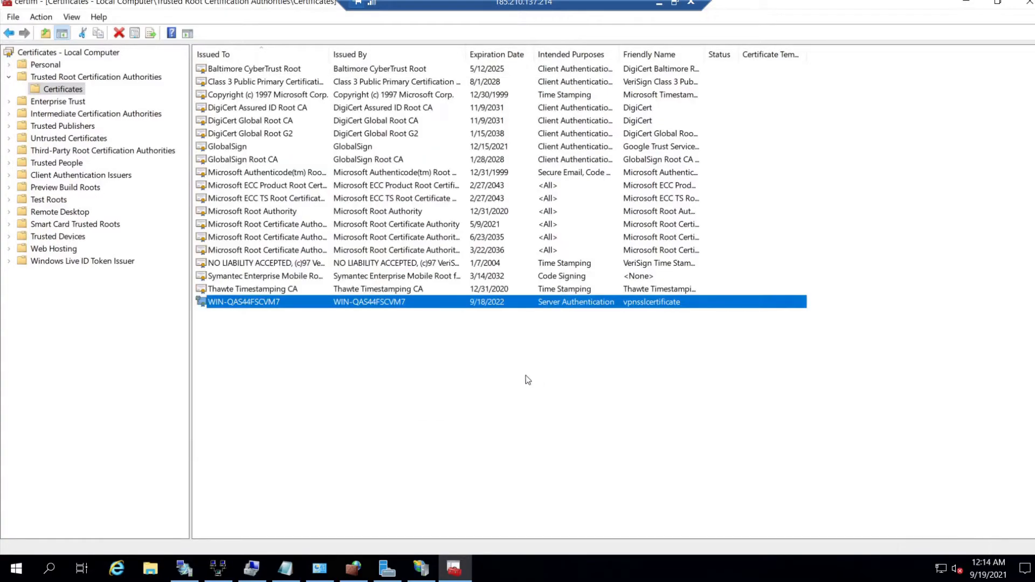
- Minimize the certlm console, IIS Manager and Server Manager
left_click(966, 2)
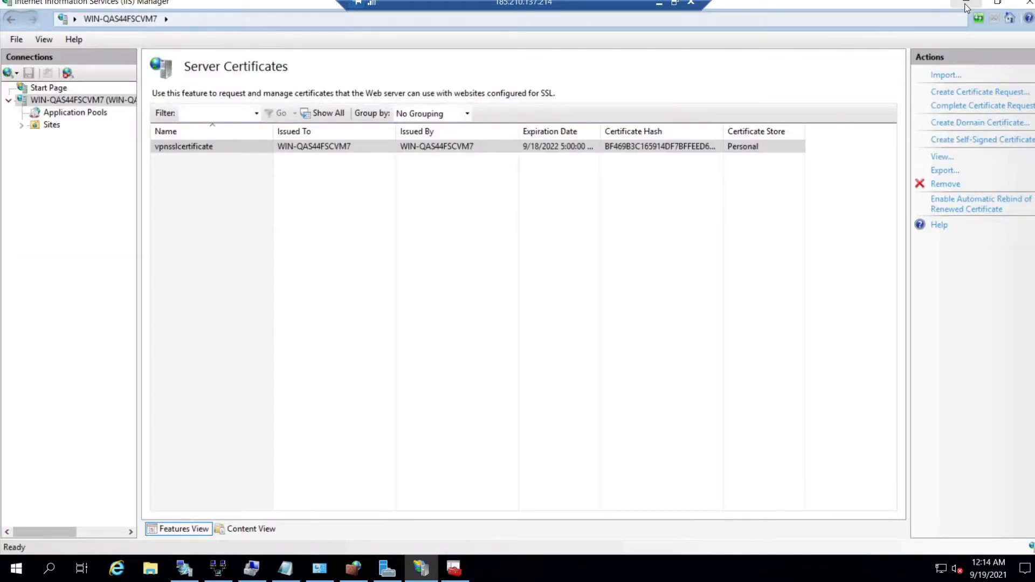
left_click(966, 3)
left_click(967, 3)
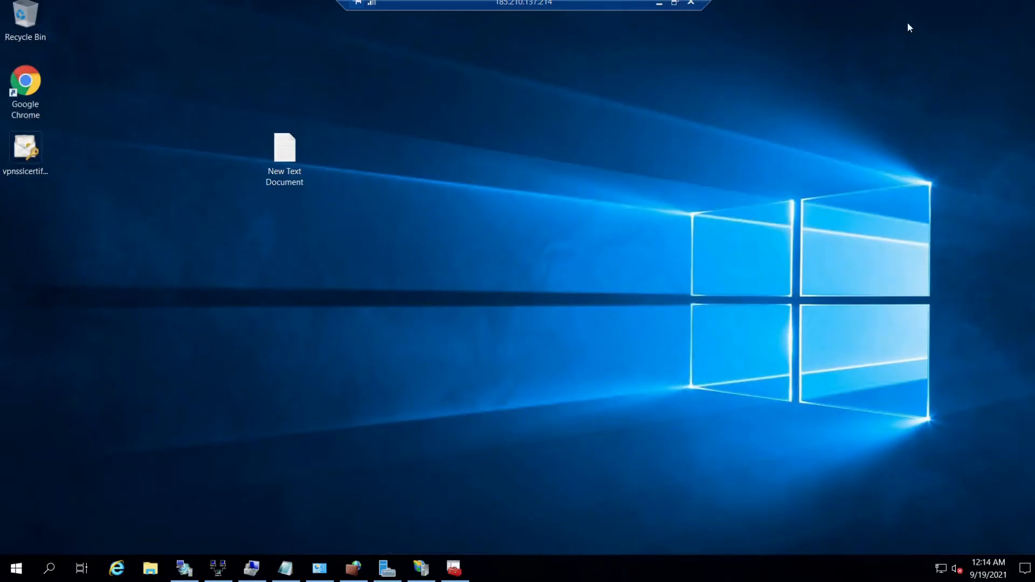
- Drag the vpnsslcertificate file to the server desktop's center and select it for copying to the local PC
left_click_drag(25, 156, 500, 151)
left_click(515, 221)
left_click(499, 173)
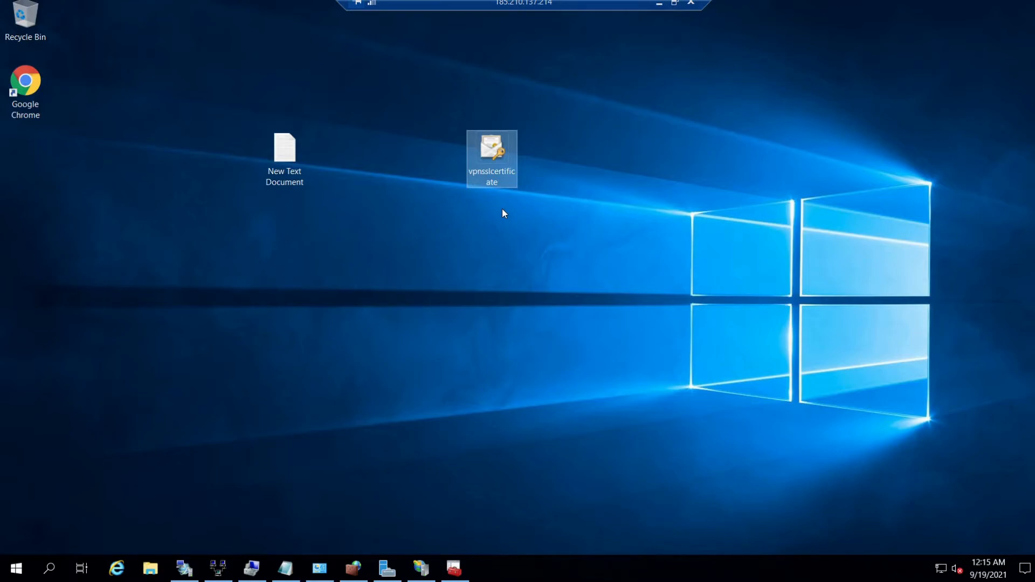
left_click(497, 211)
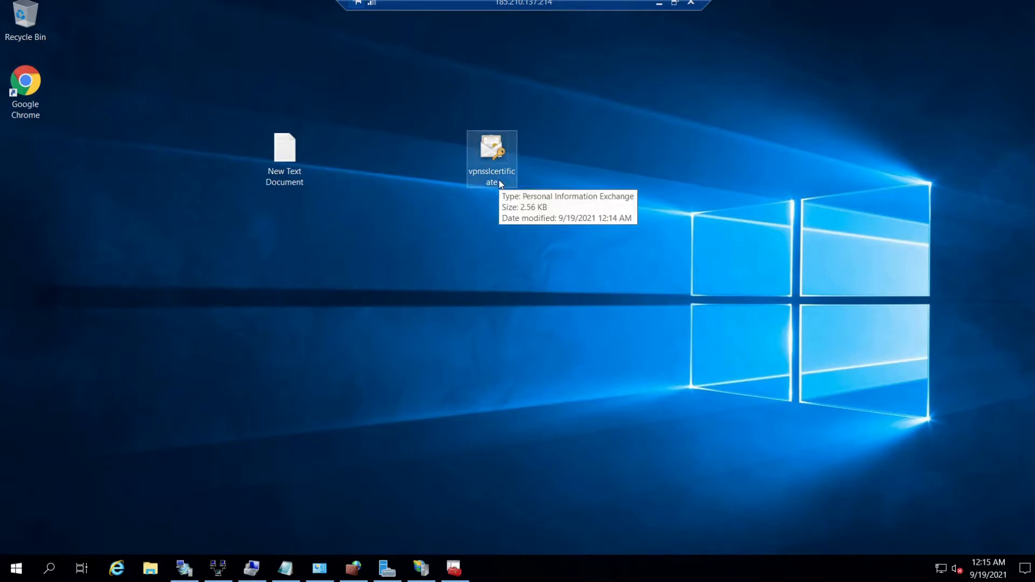
left_click(481, 232)
mouse_move(497, 179)
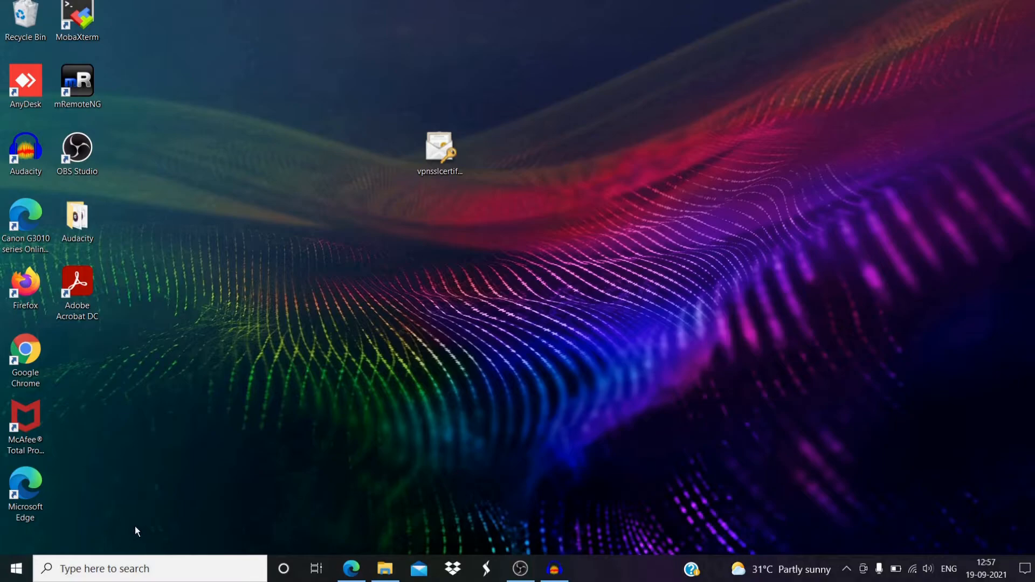
- Launch an empty Microsoft Management Console (Console1) by running mmc from the Run dialog
left_click(23, 574)
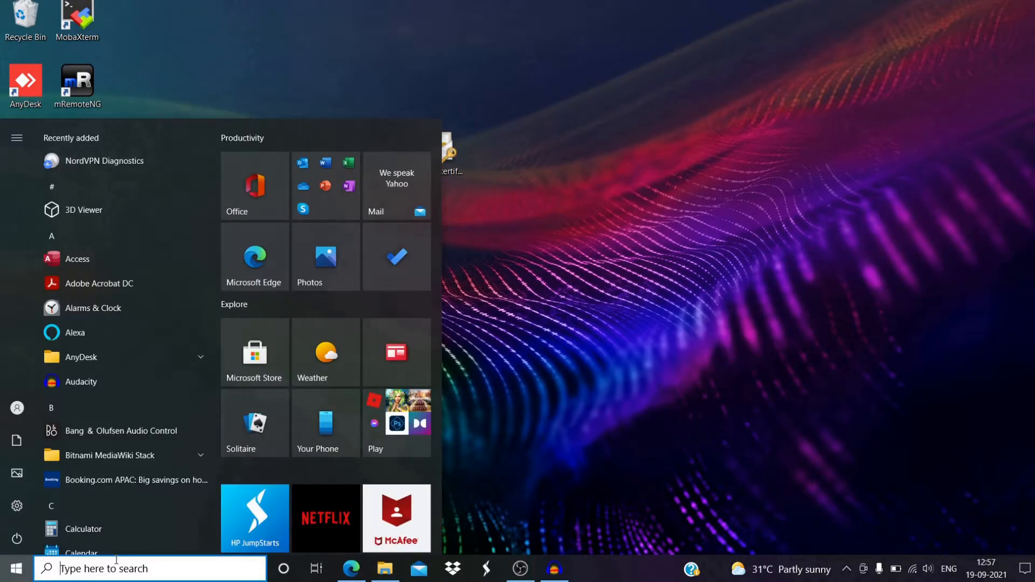
type("run")
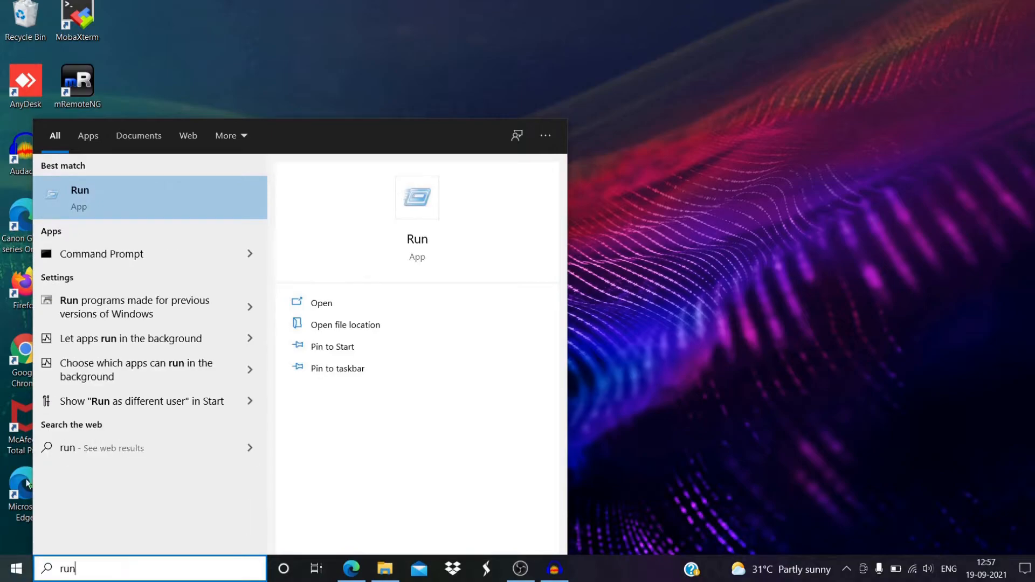
left_click(102, 212)
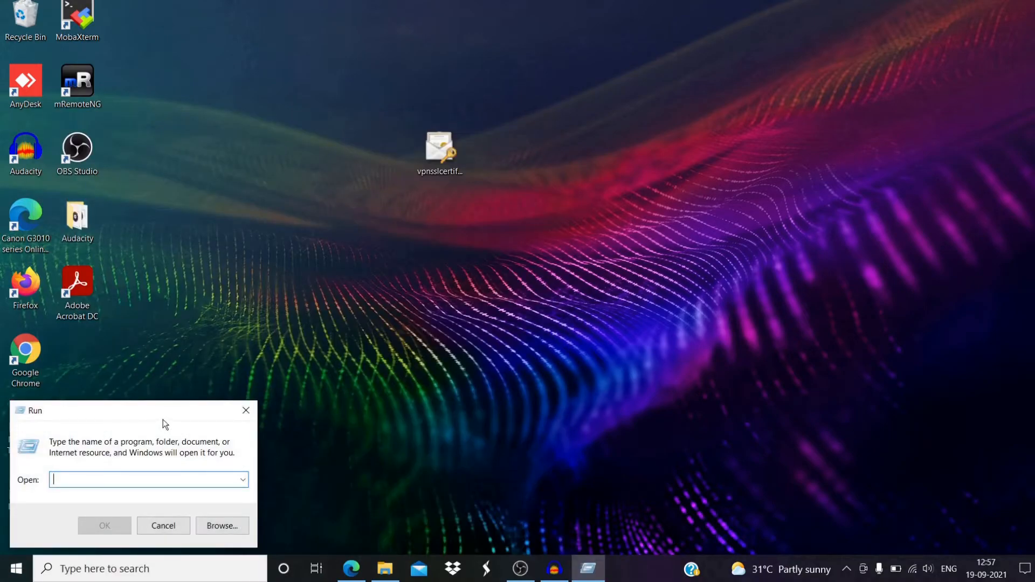
left_click_drag(163, 420, 337, 261)
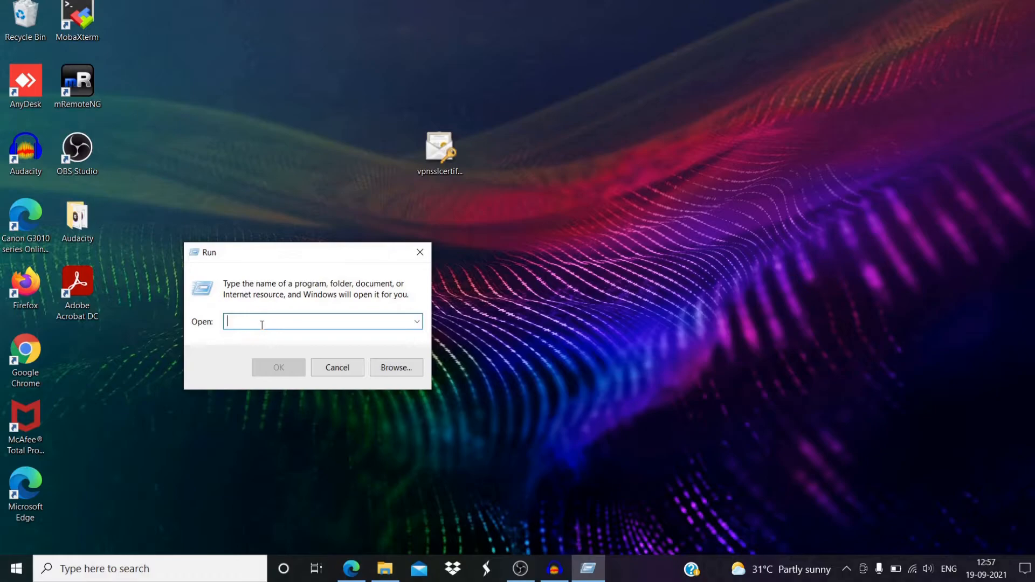
type("mmc")
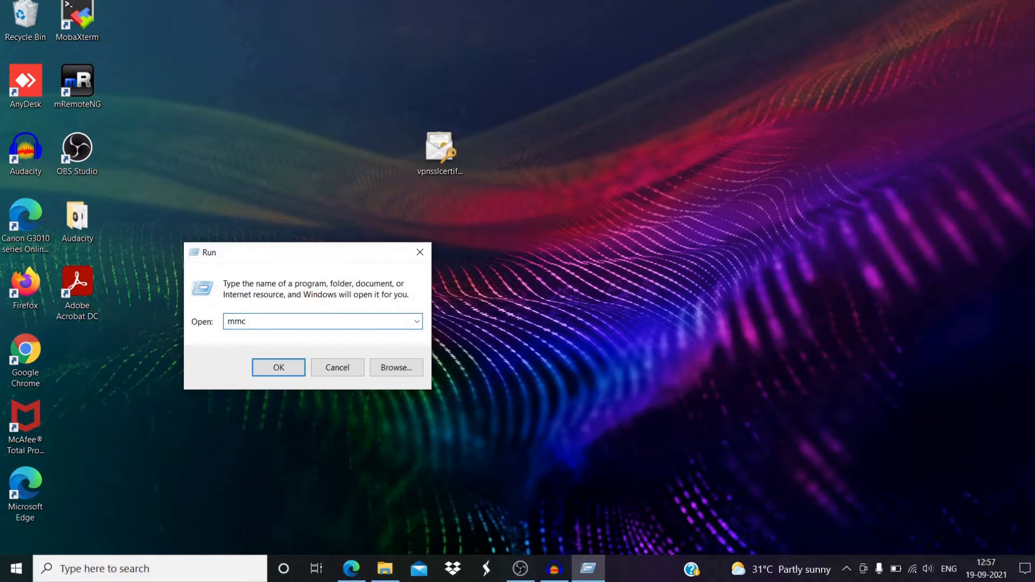
left_click(281, 366)
left_click(139, 77)
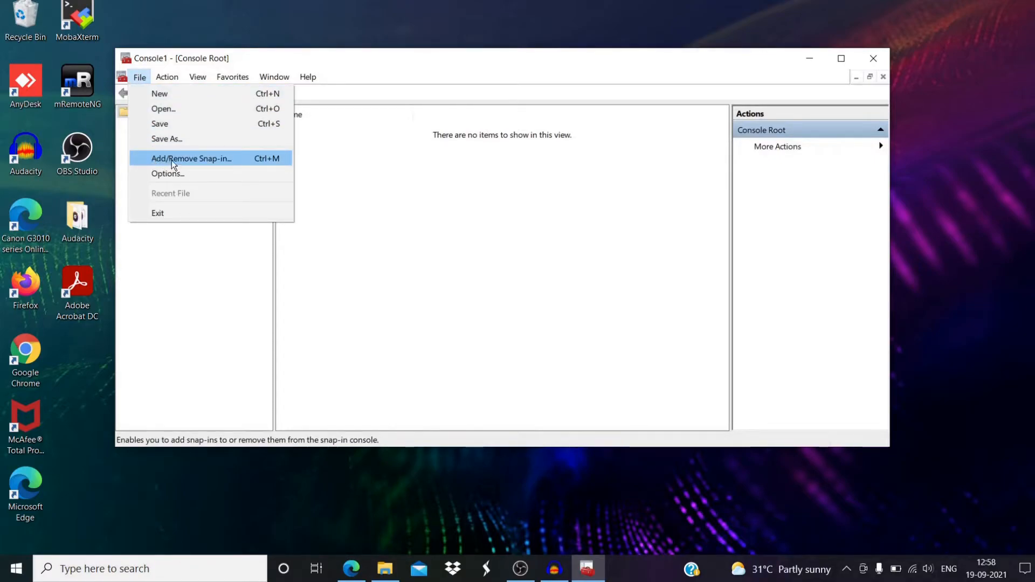
- Add the Certificates snap-in for the computer account, targeting the local computer, to Console1
left_click(200, 162)
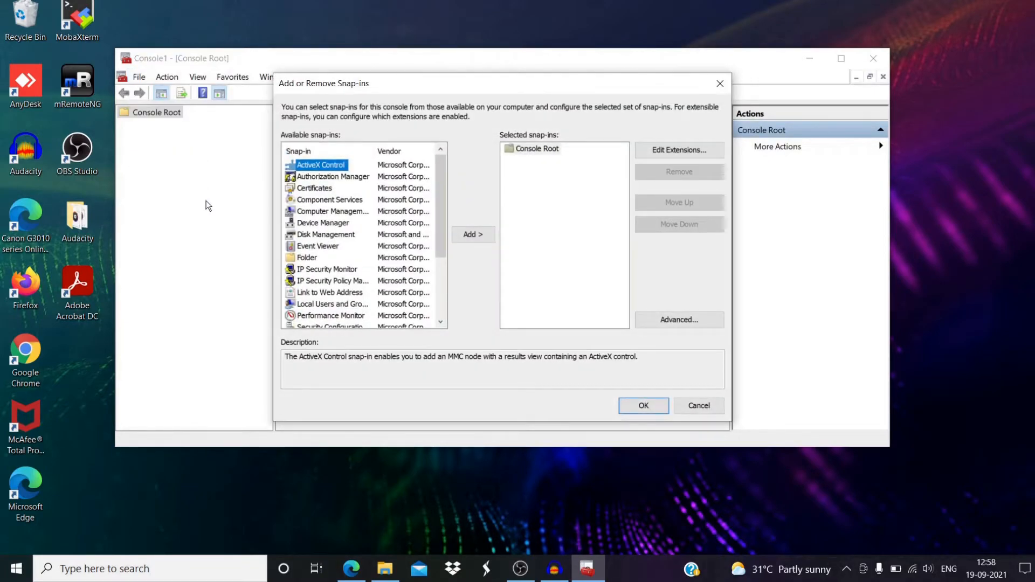
left_click(319, 189)
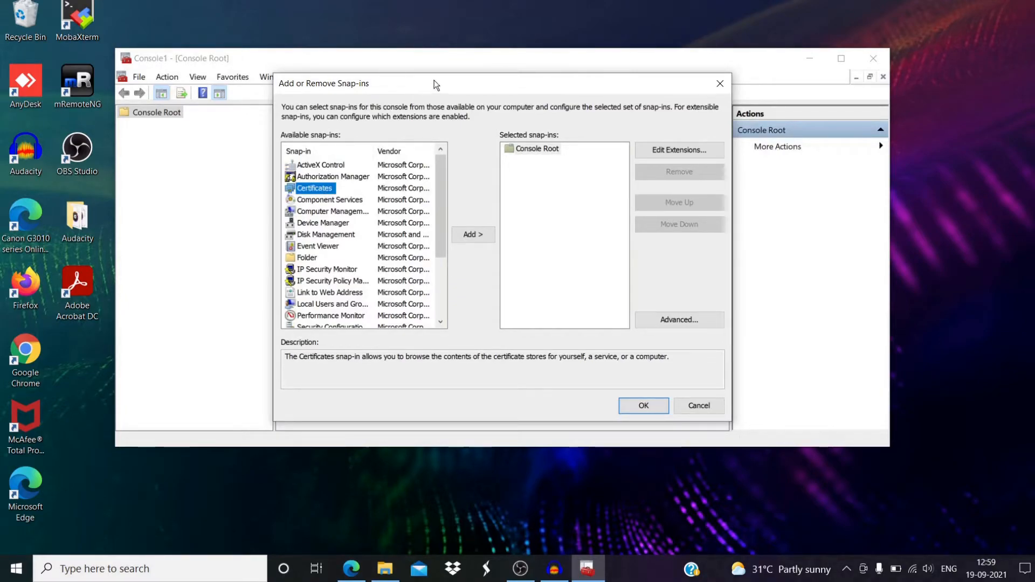
left_click_drag(434, 85, 295, 74)
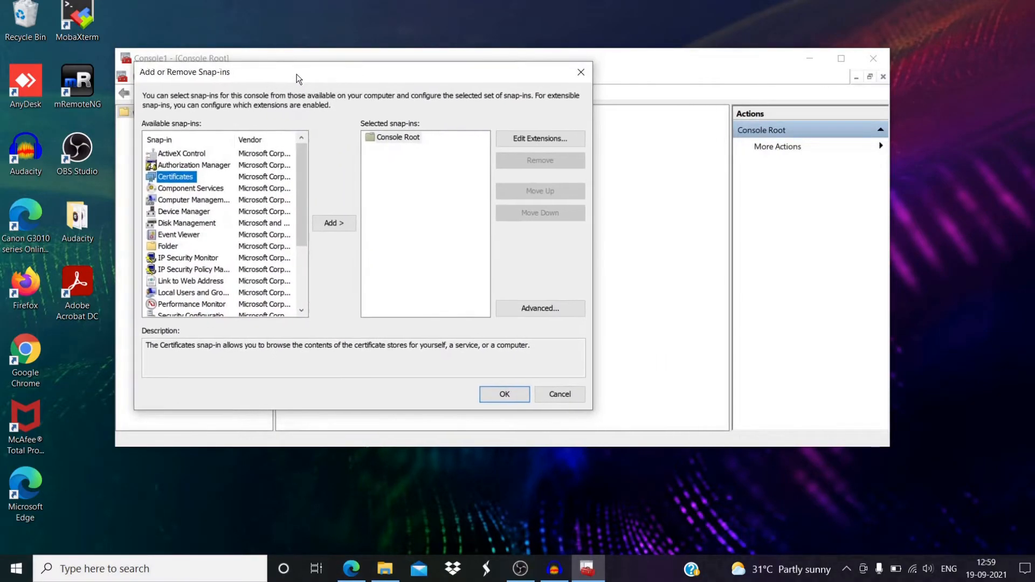
left_click(335, 224)
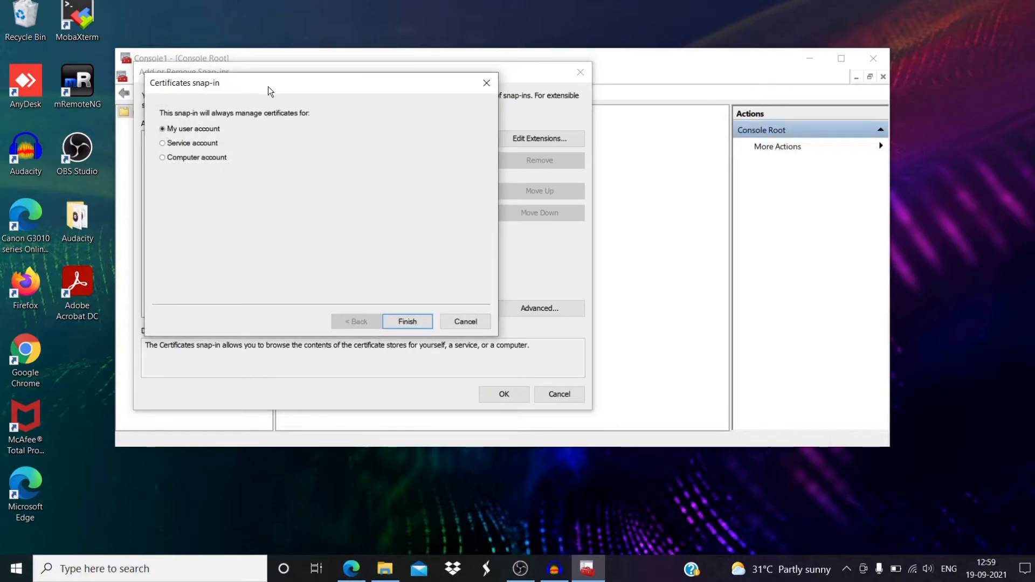
left_click_drag(269, 88, 246, 82)
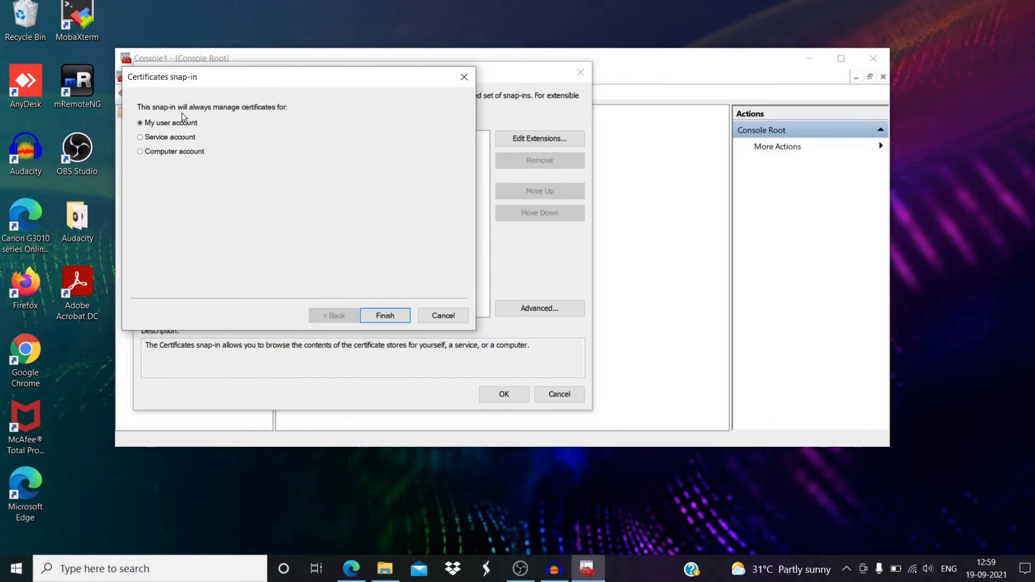
left_click(177, 152)
left_click(380, 315)
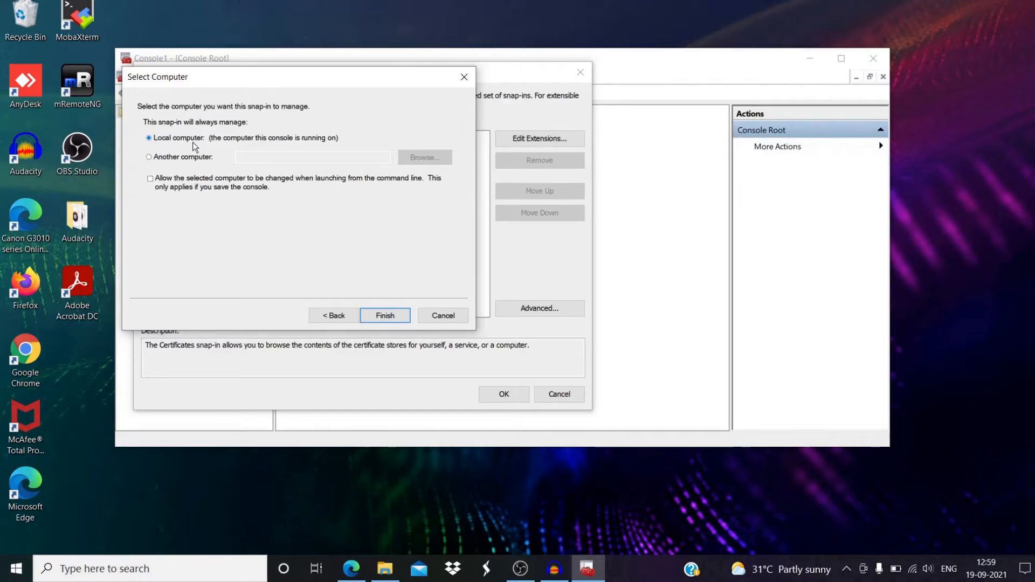
left_click(378, 318)
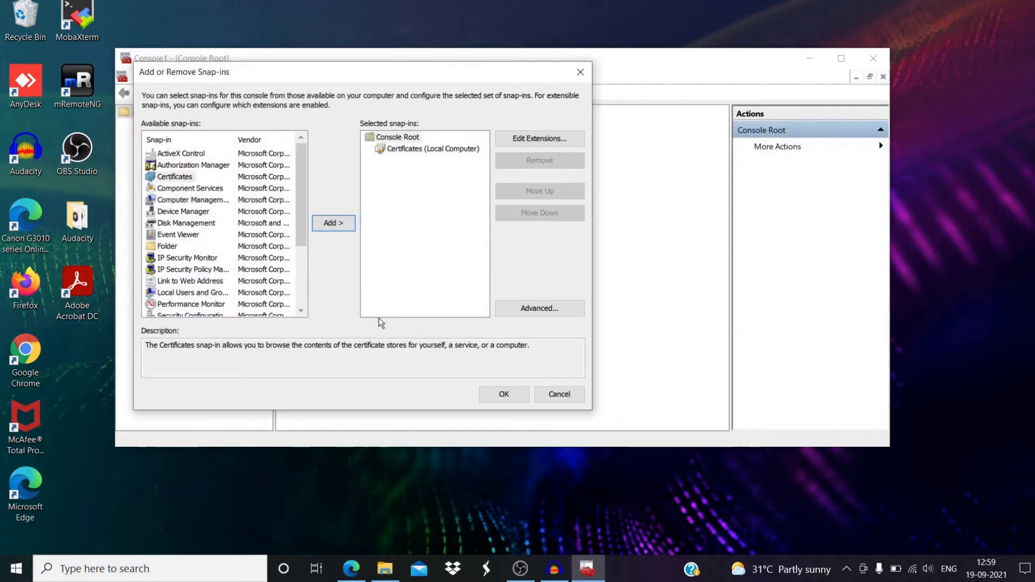
left_click(410, 150)
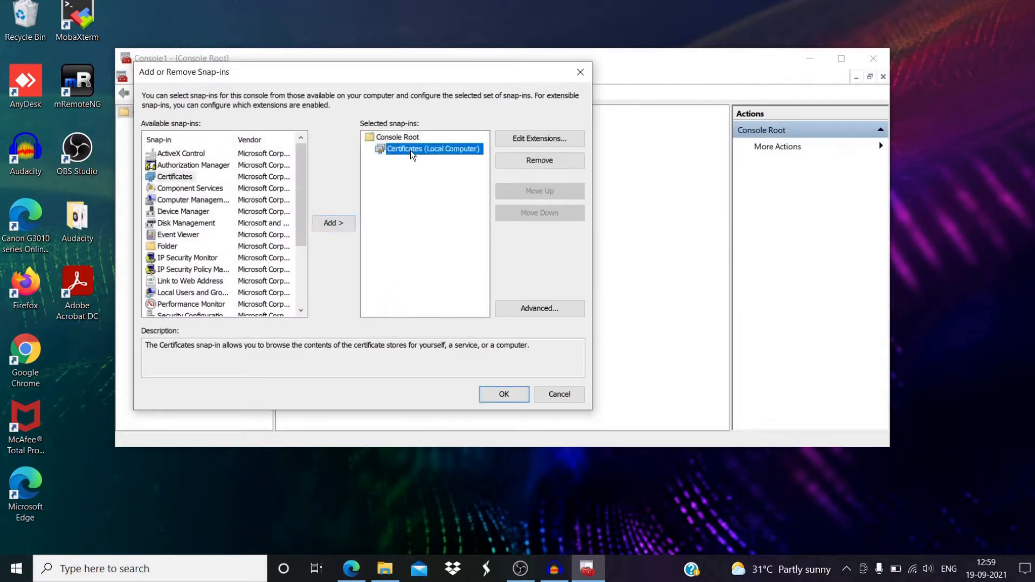
left_click(492, 398)
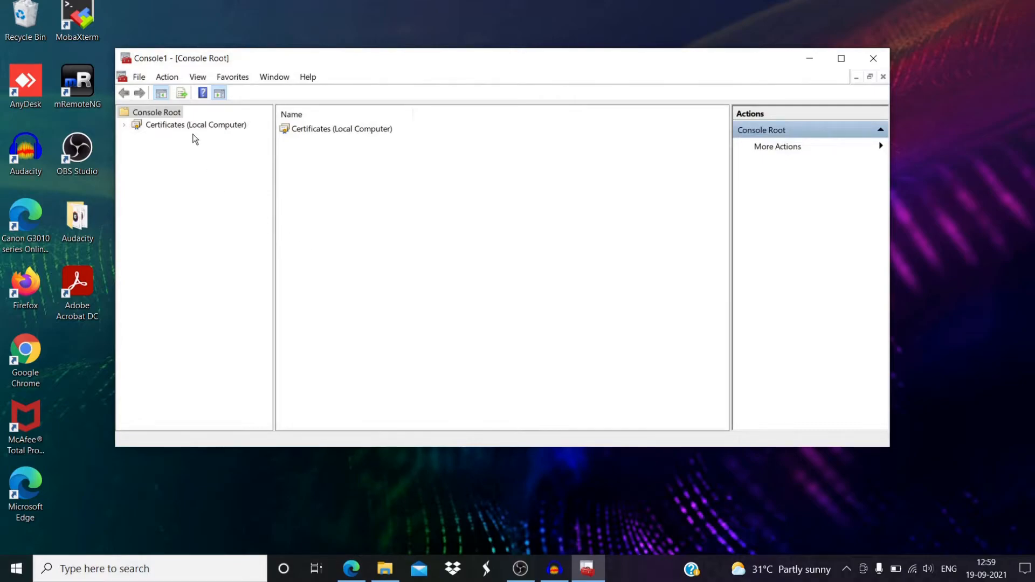
- Expand Certificates (Local Computer) and list Trusted Root Certification Authorities certificates in a maximized console
left_click(180, 127)
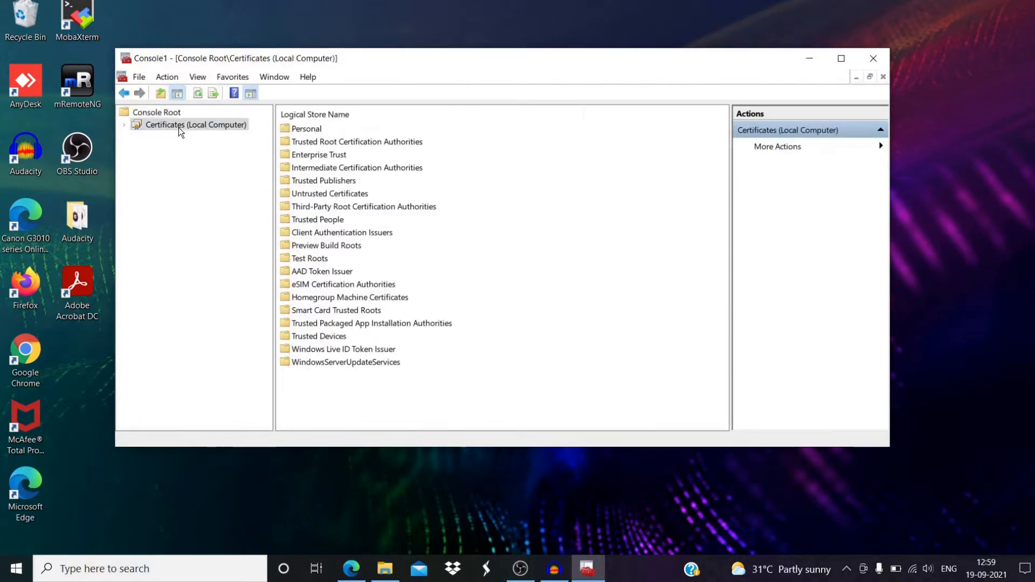
left_click(125, 126)
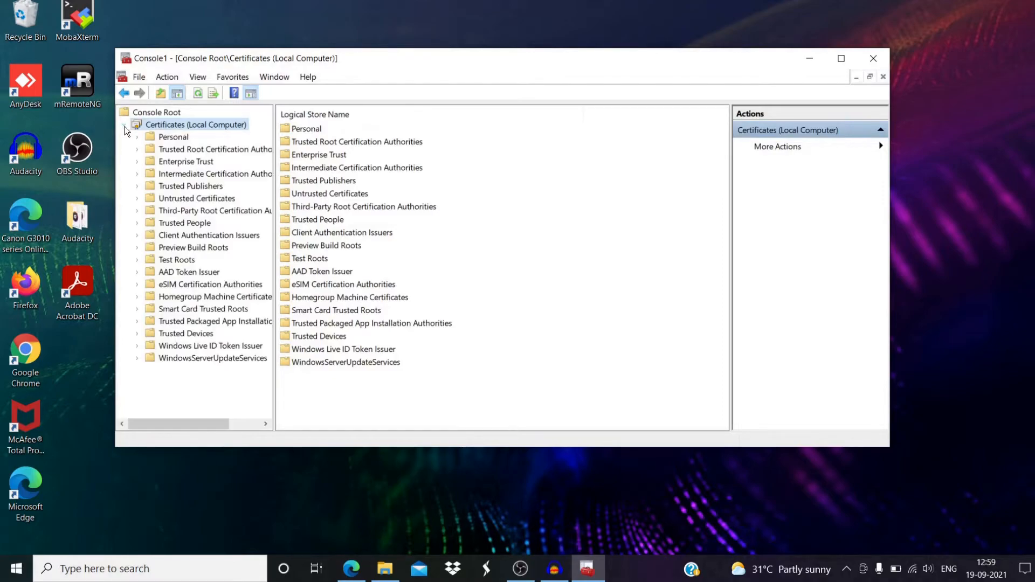
left_click(225, 151)
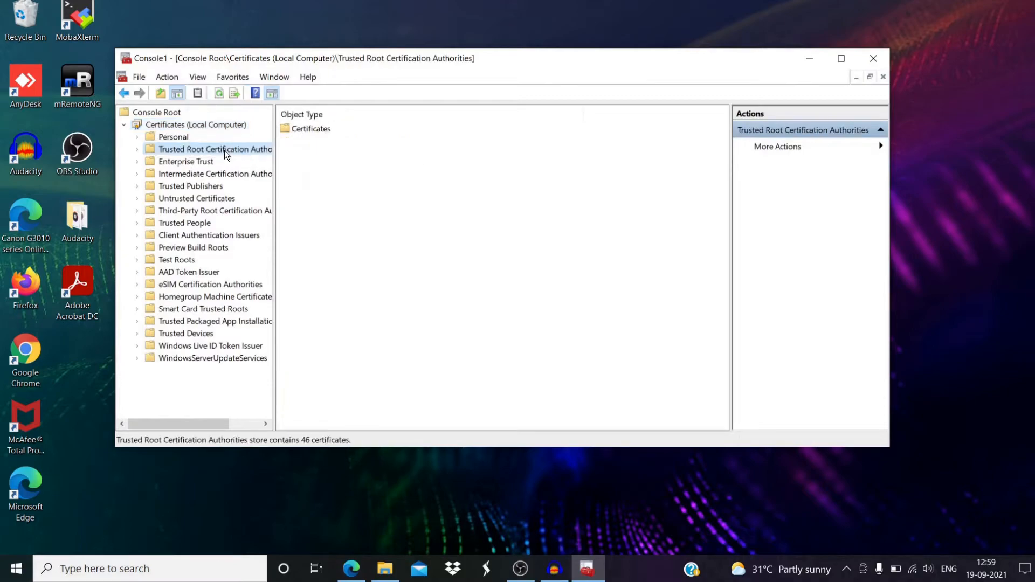
left_click(138, 151)
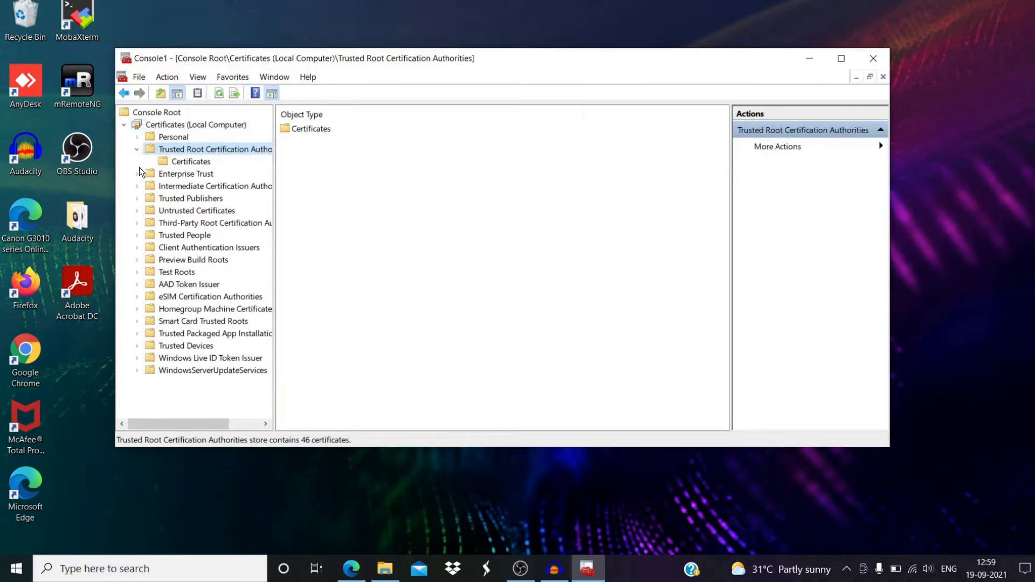
left_click(203, 165)
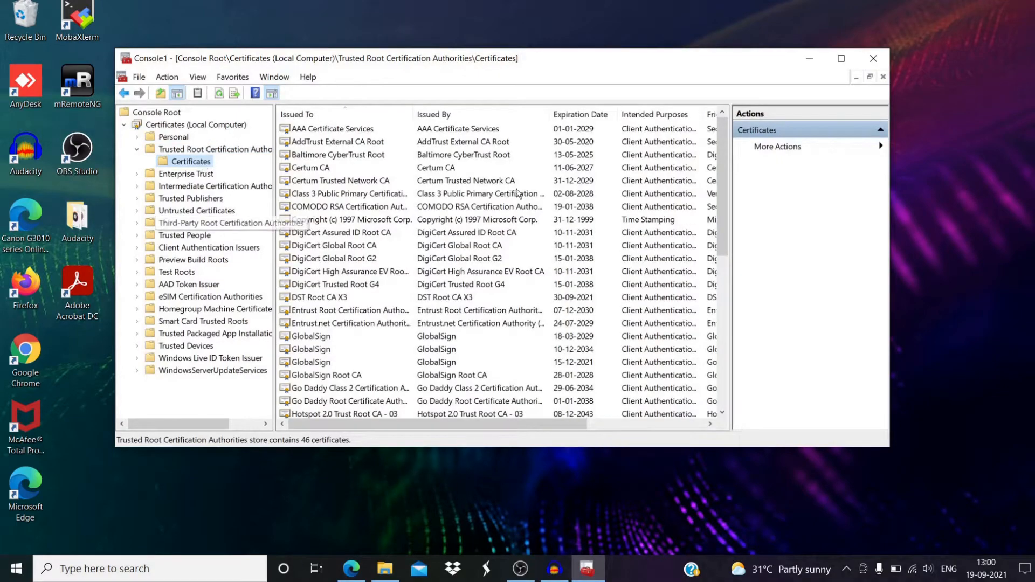
left_click(840, 59)
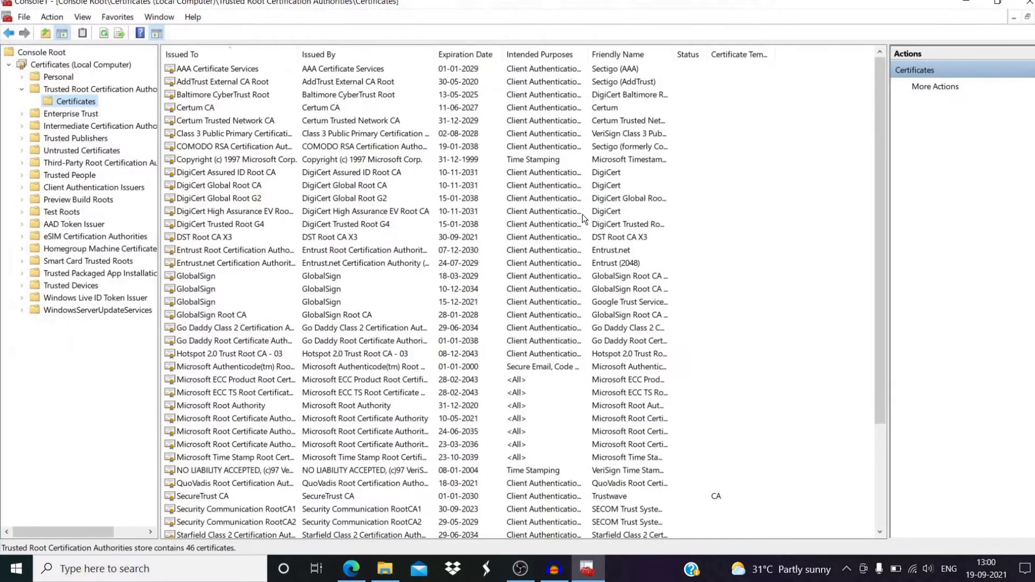
left_click(940, 94)
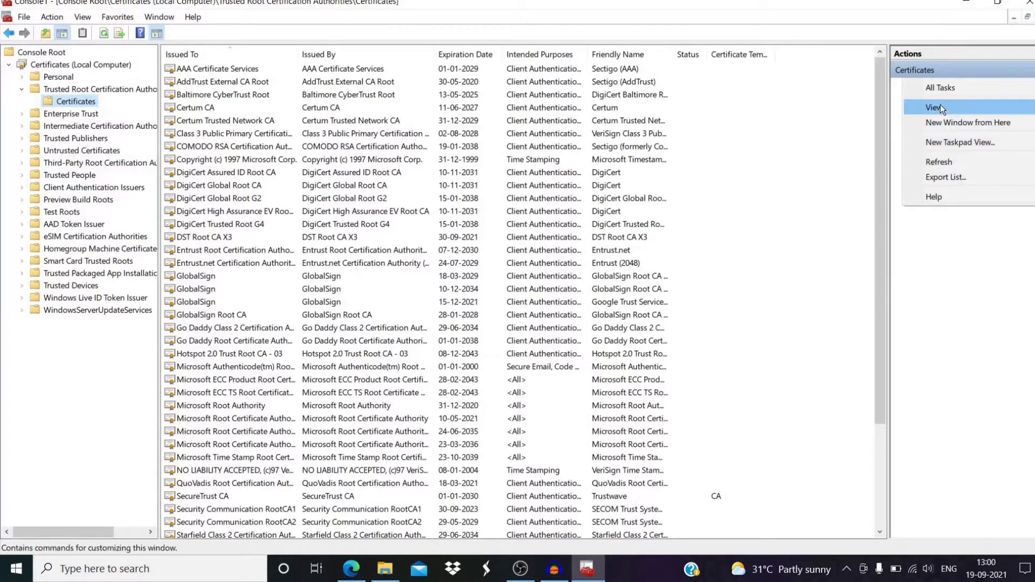
mouse_move(943, 92)
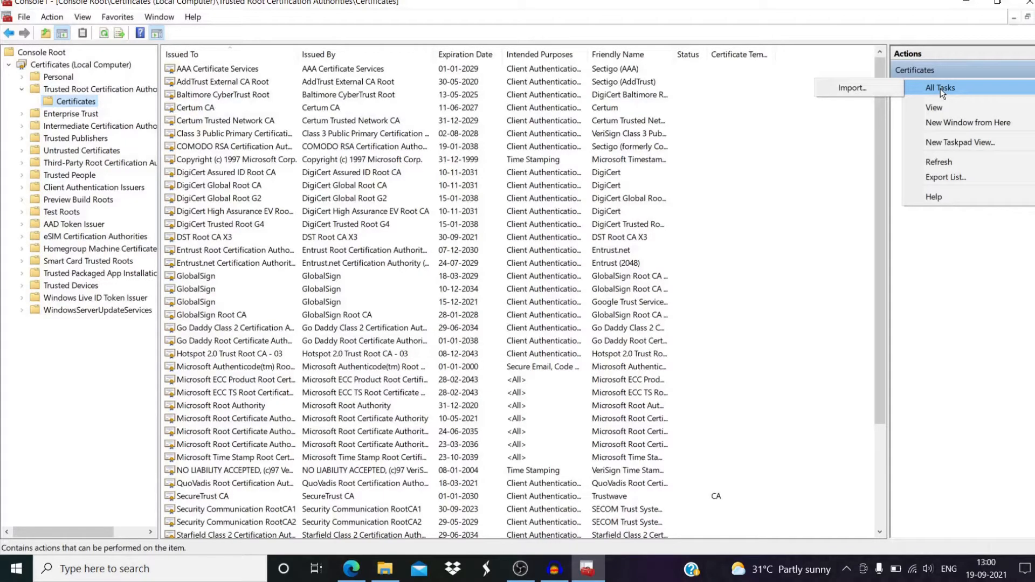
- Start the Certificate Import Wizard and pick vpnsslcertificate from the Desktop with All Files shown
left_click(869, 90)
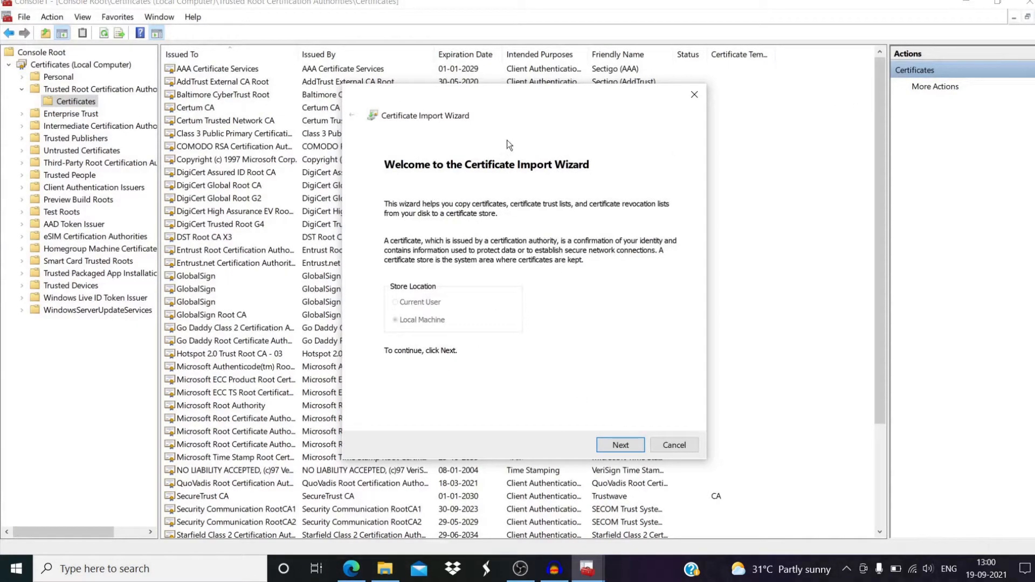
left_click_drag(546, 96, 405, 80)
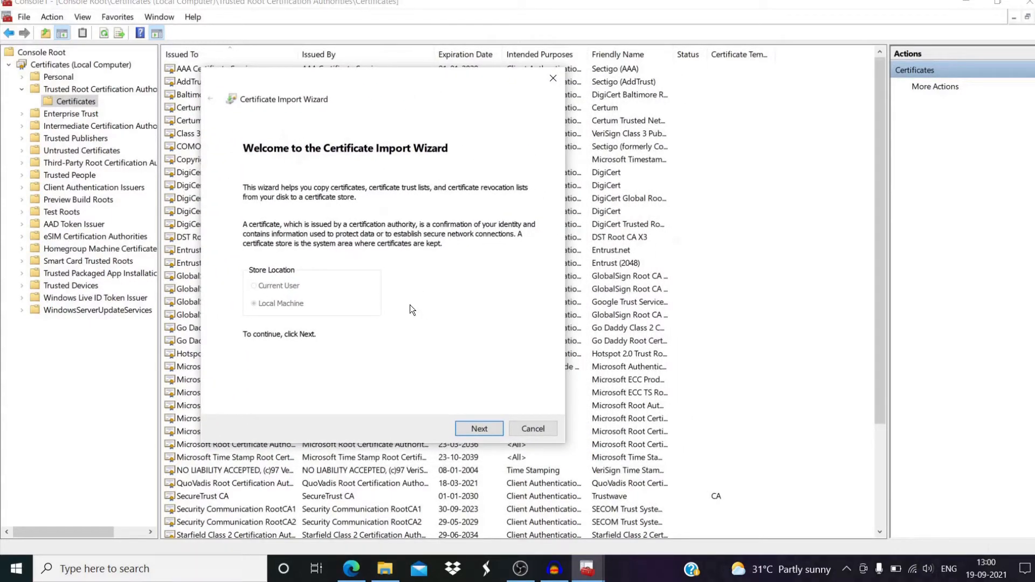
left_click(469, 430)
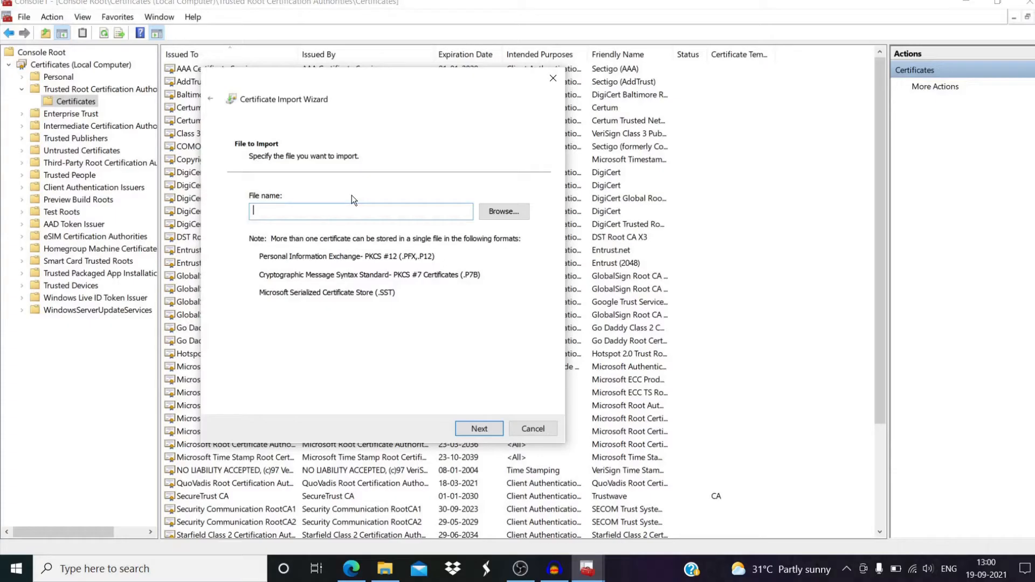
left_click(498, 214)
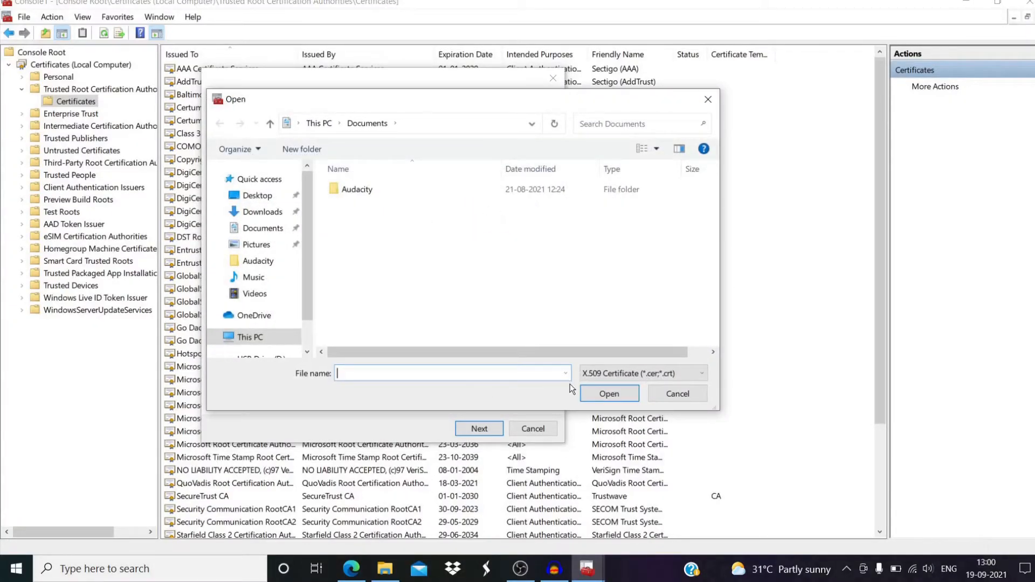
left_click(620, 374)
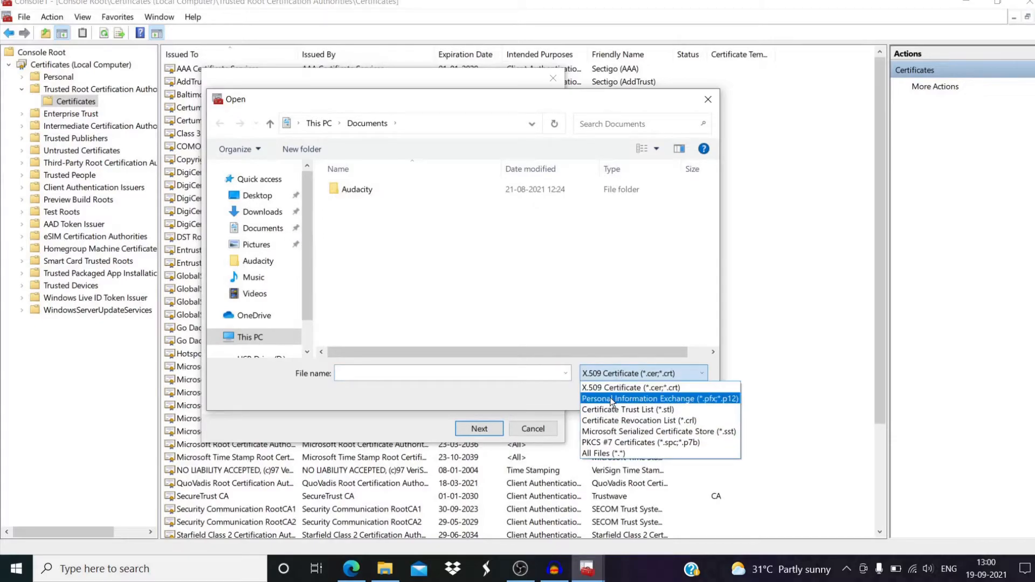
left_click(614, 455)
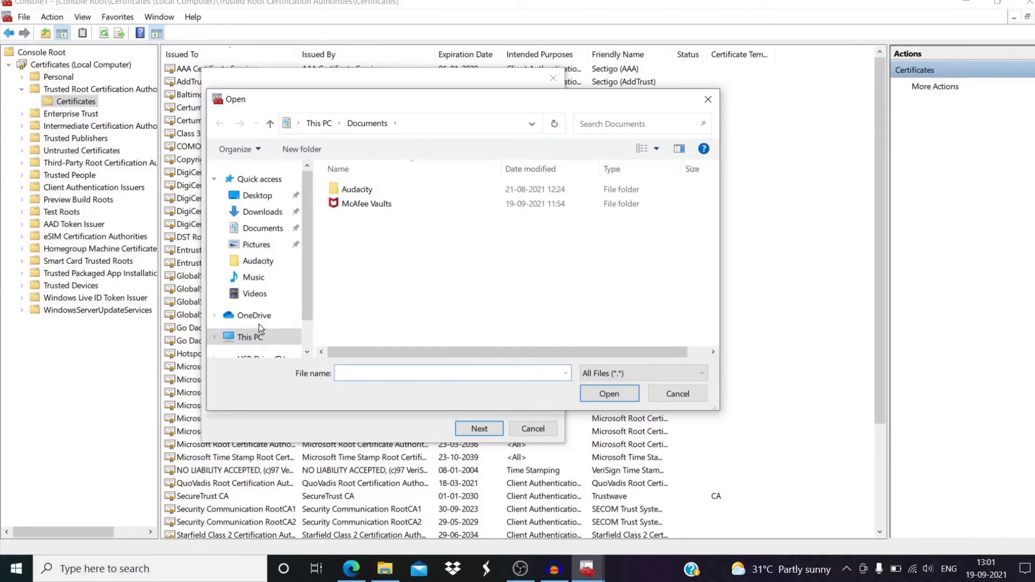
left_click(264, 198)
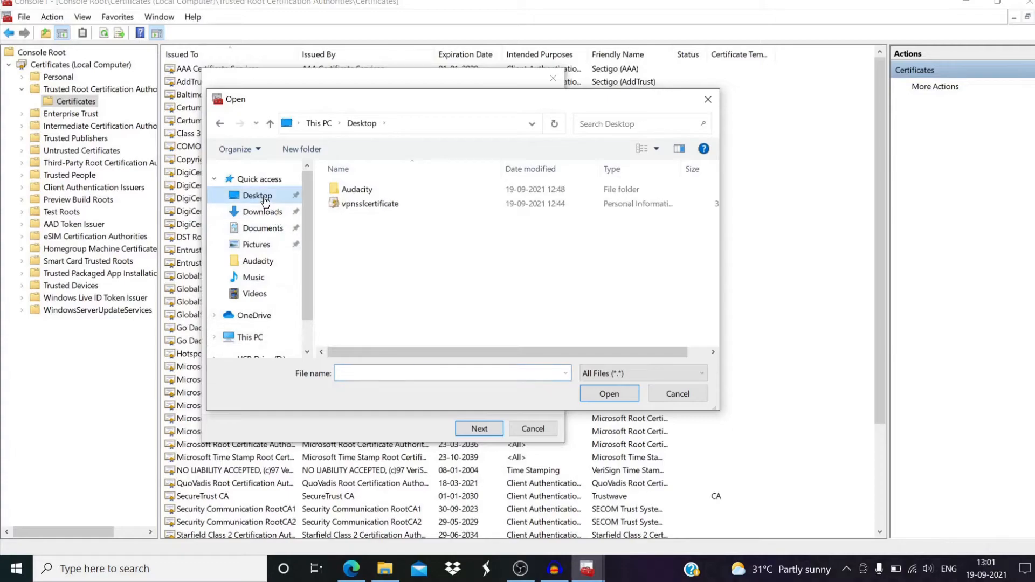
left_click(373, 205)
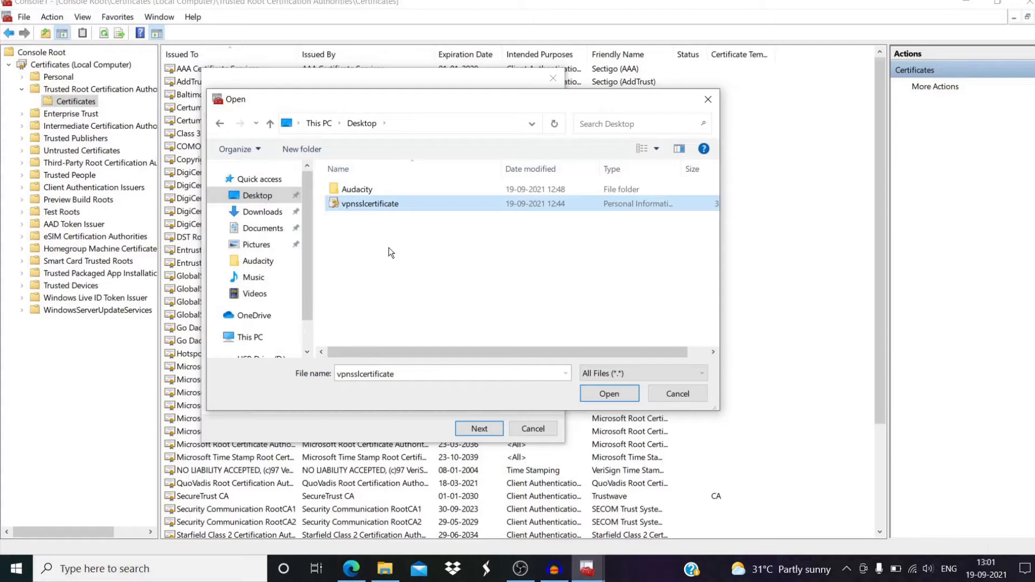
- Import vpnsslcertificate.pfx with its private key password into Trusted Root Certification Authorities
left_click(597, 395)
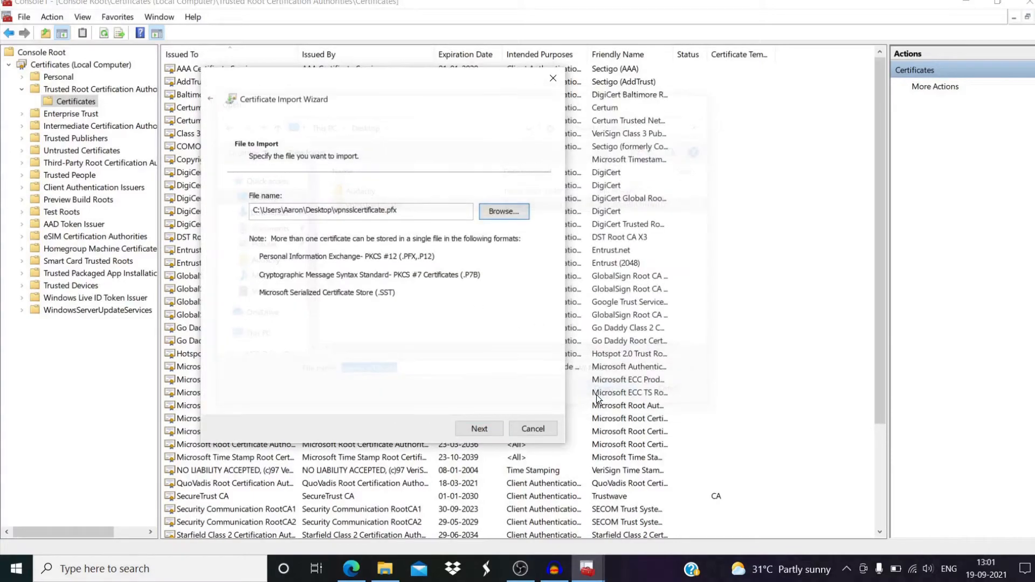
left_click(477, 429)
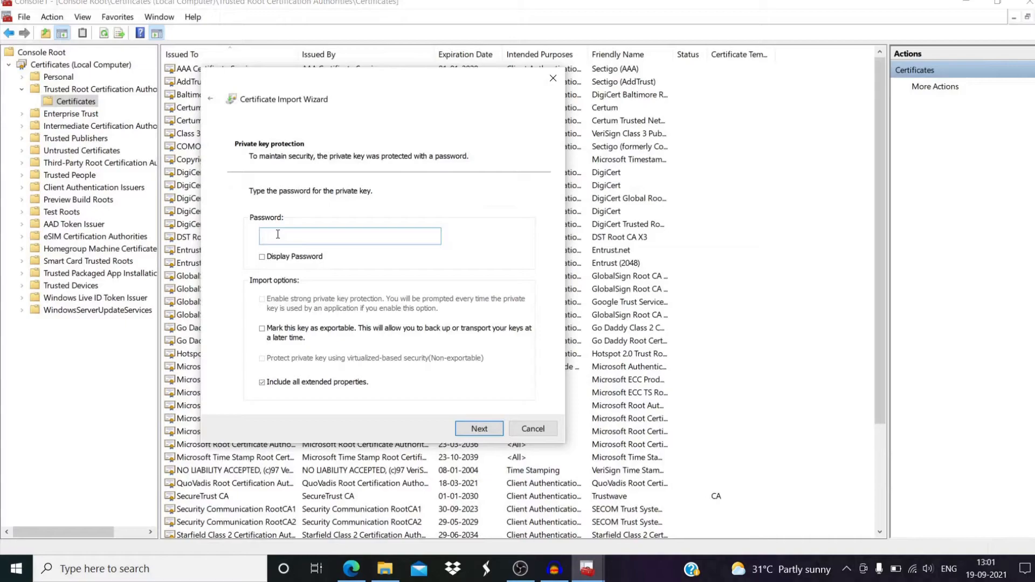
key("ctrl+v")
left_click(477, 431)
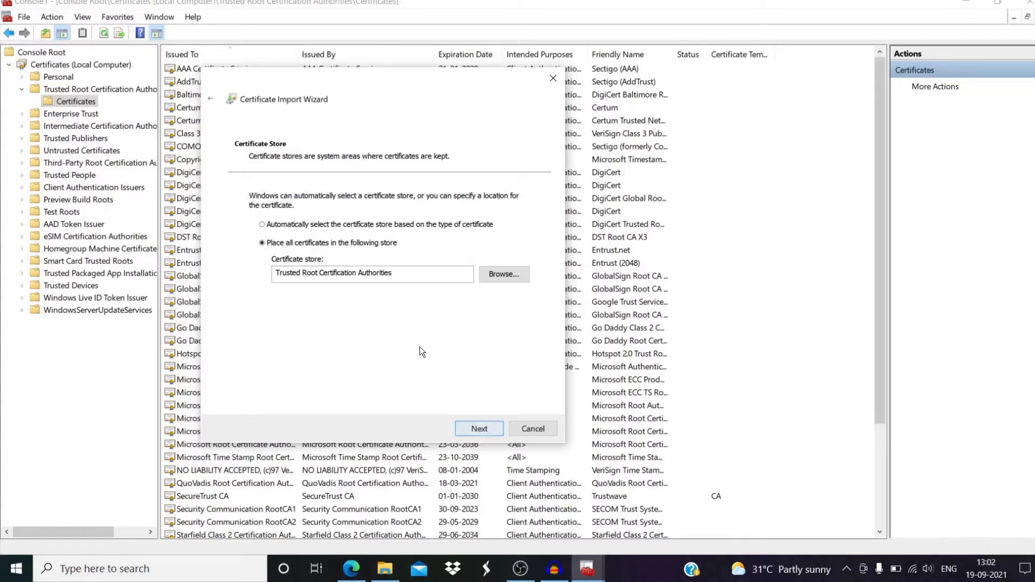
left_click(465, 430)
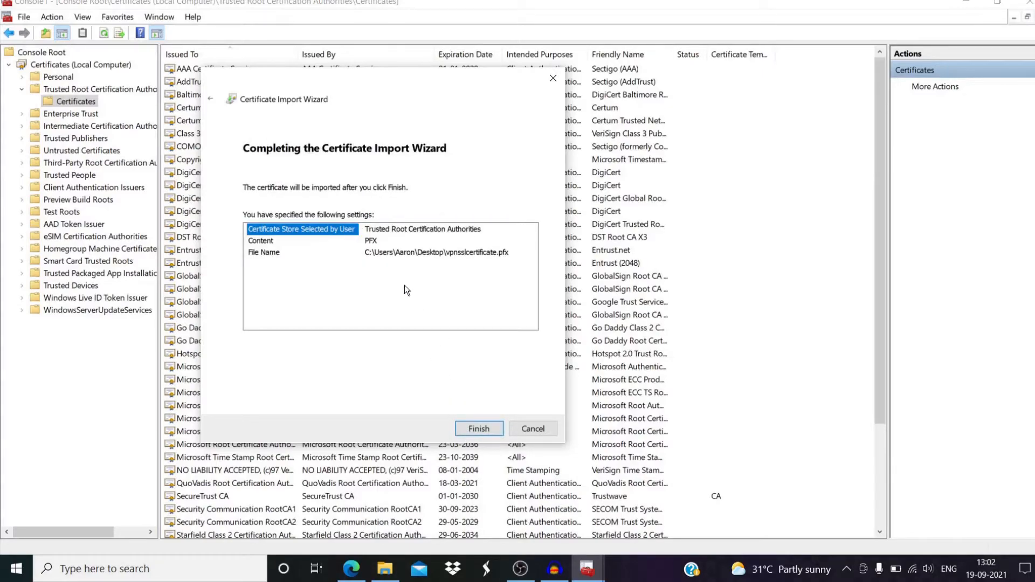
left_click(474, 430)
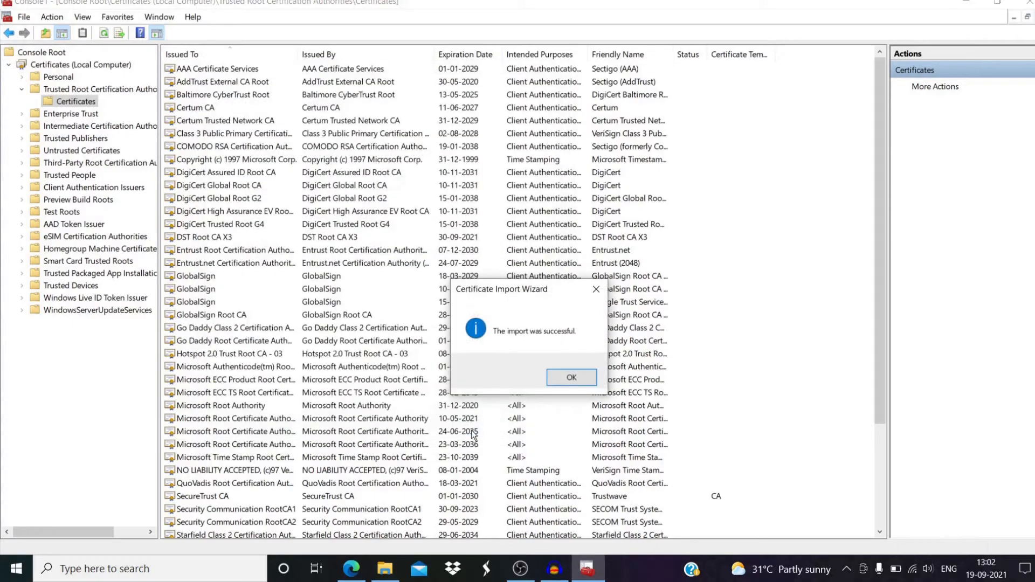
- Dismiss the import success message and find the WIN-QAS44FSCVM7 certificate in the trusted root list
left_click_drag(505, 296, 349, 214)
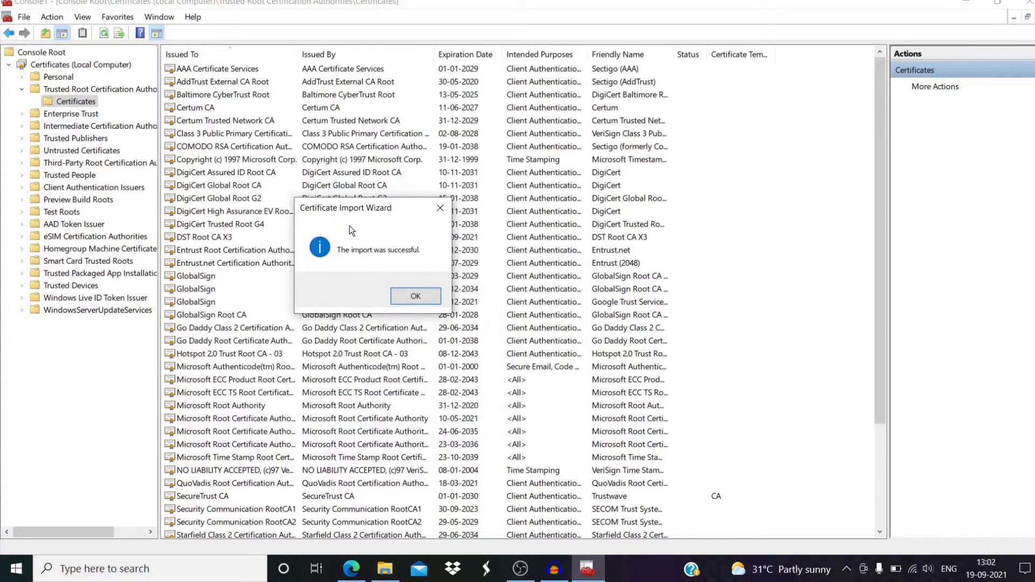
left_click(411, 296)
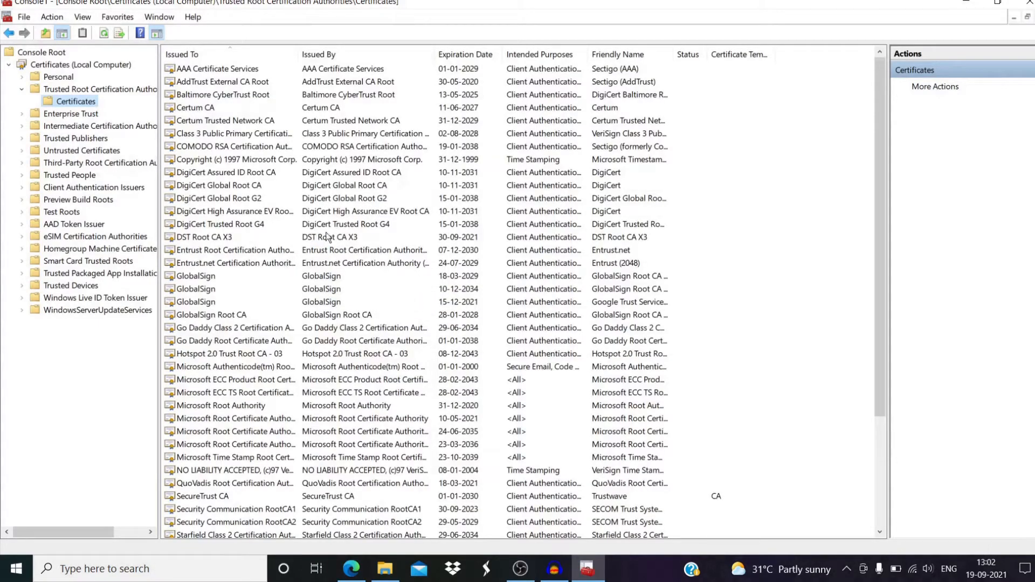
scroll(332, 304, "down", 4)
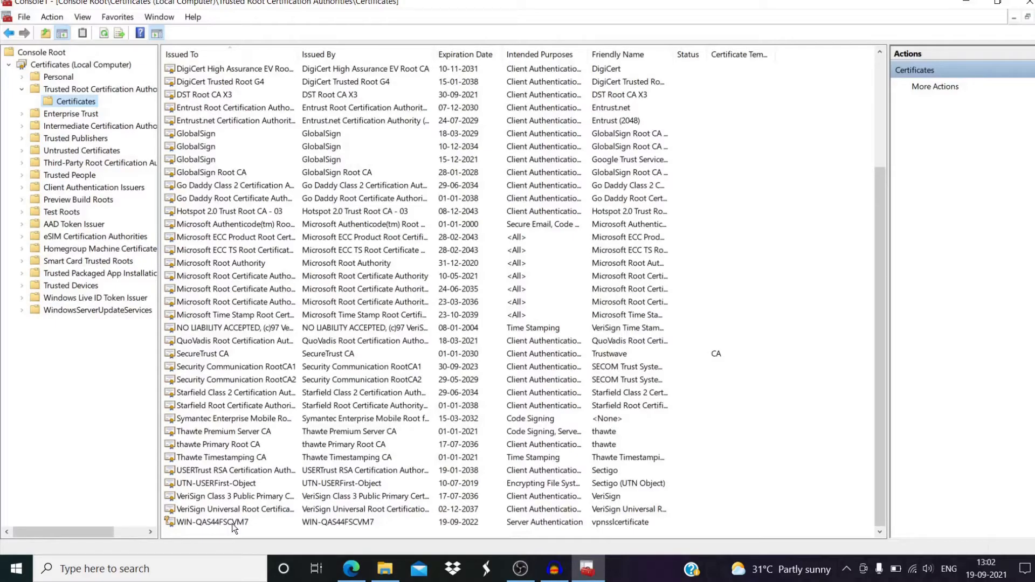
left_click(231, 523)
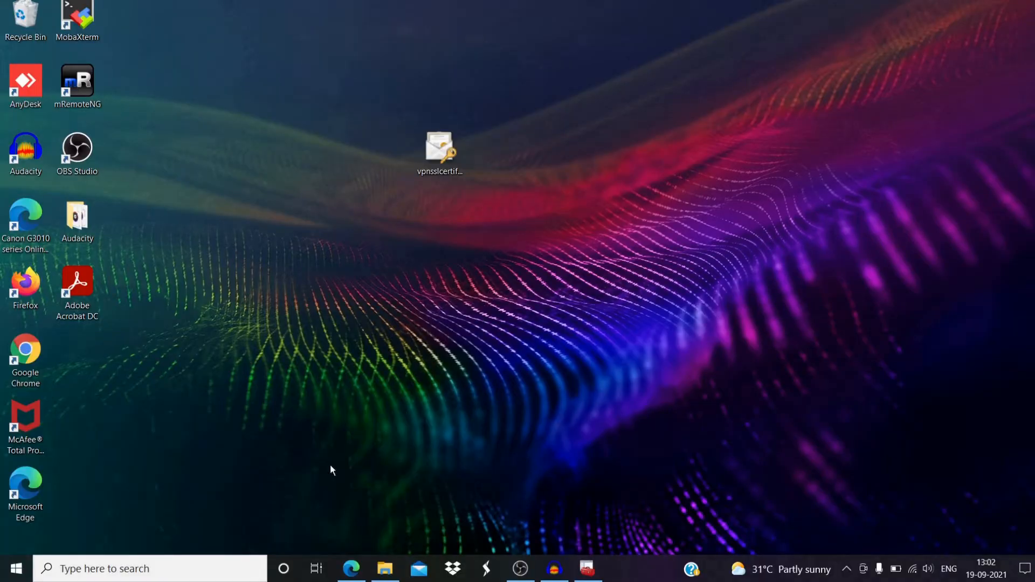
- Remote Desktop into 185.210.137.214 as administrator, entering the password and accepting the certificate warning
left_click(143, 572)
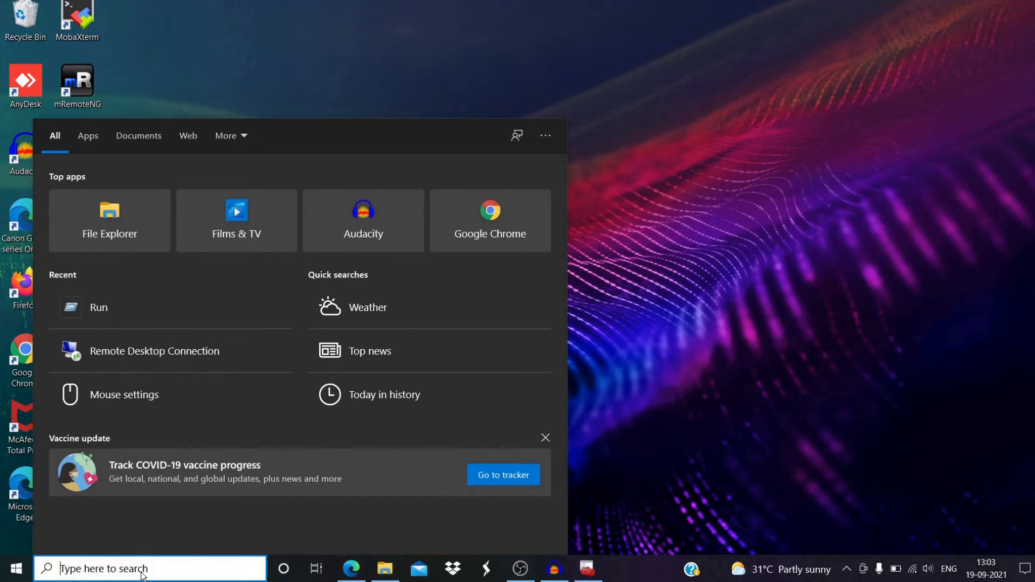
type("remote")
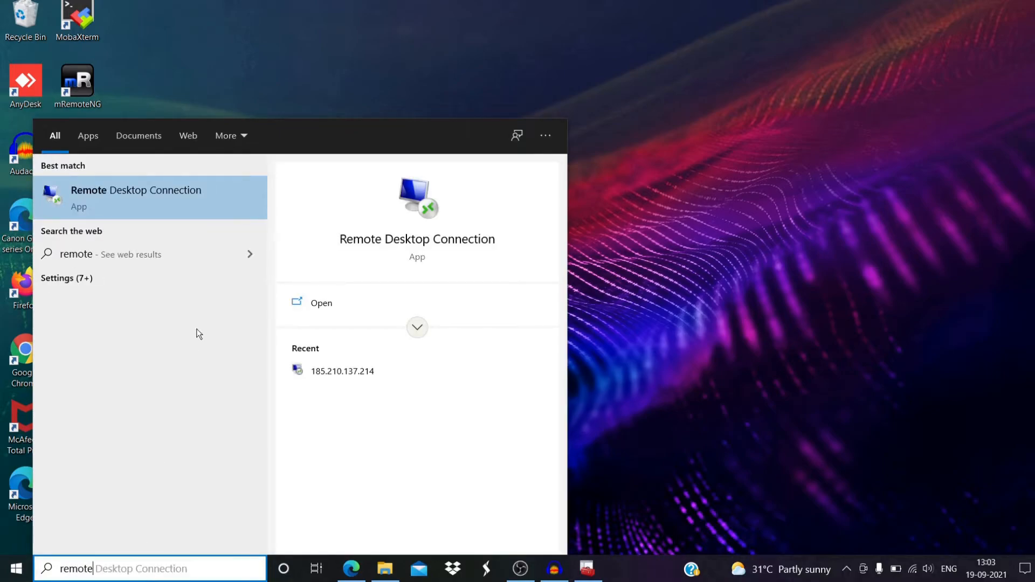
left_click(170, 203)
left_click(421, 246)
left_click(573, 397)
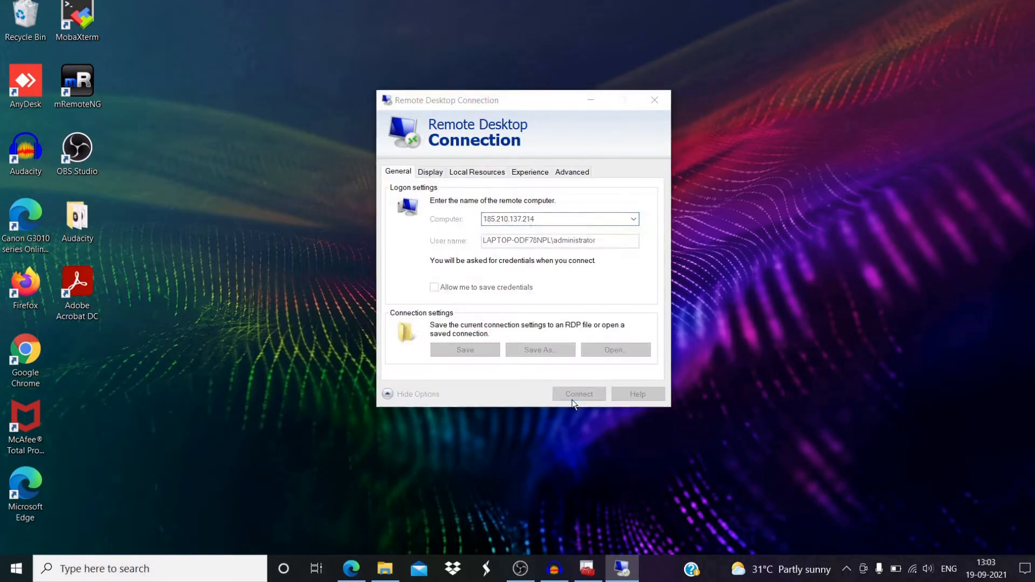
left_click(624, 323)
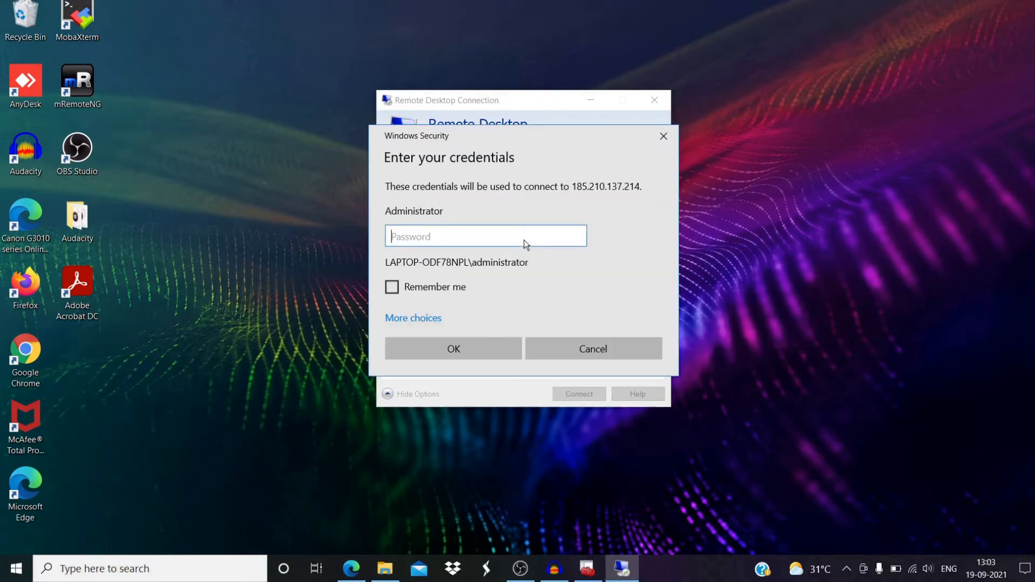
type("•")
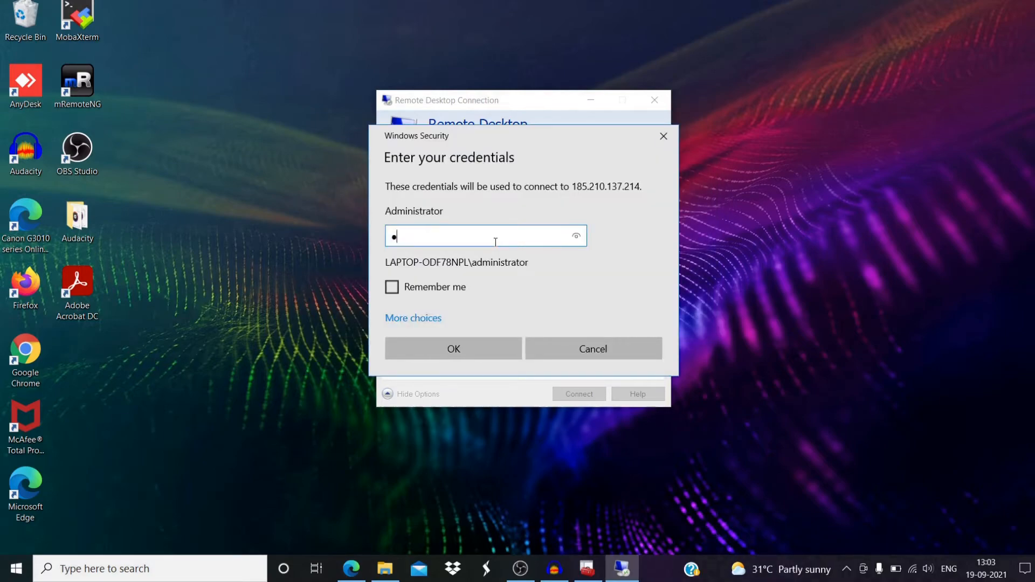
type("••••••••")
key("Return")
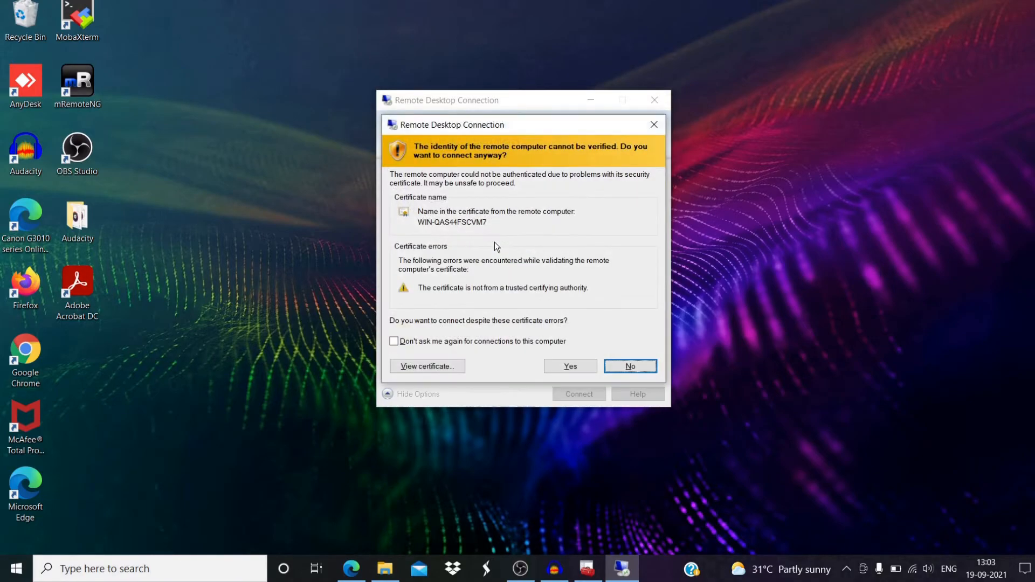
left_click(577, 366)
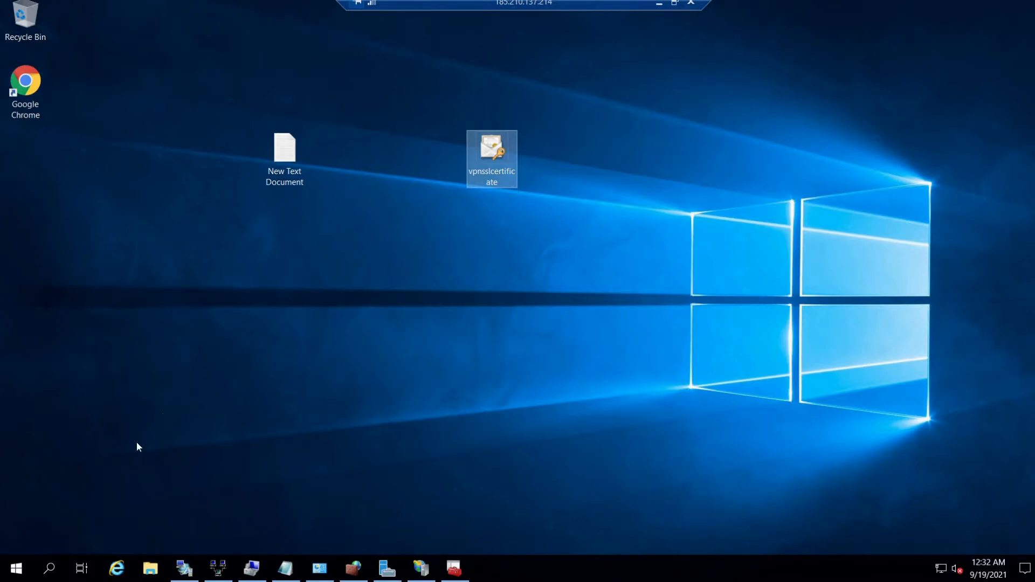
- From Server Manager, open Remote Access Management for WIN-QAS44FSCVM7 and launch RRAS Management from VPN
left_click(18, 572)
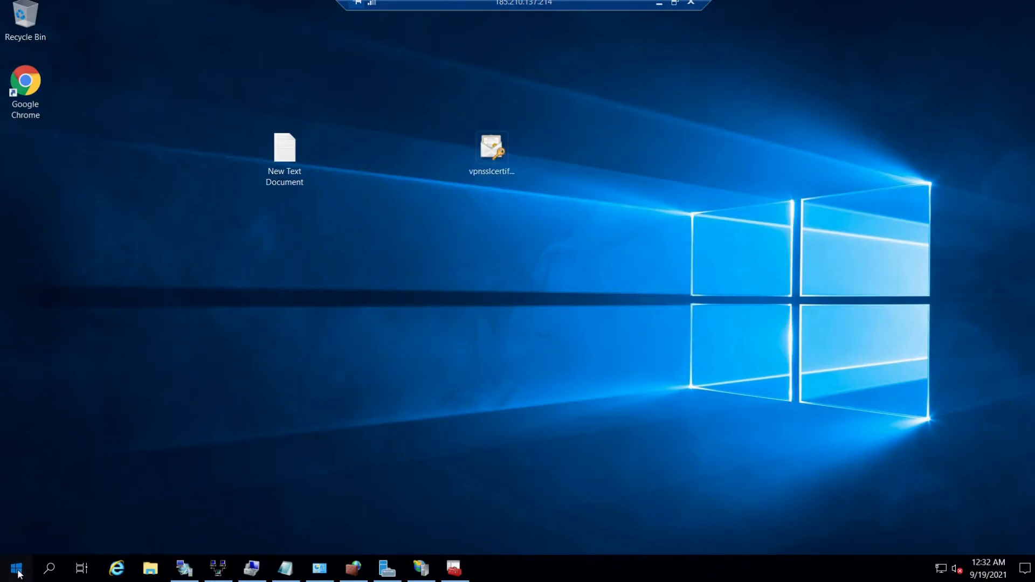
left_click(18, 572)
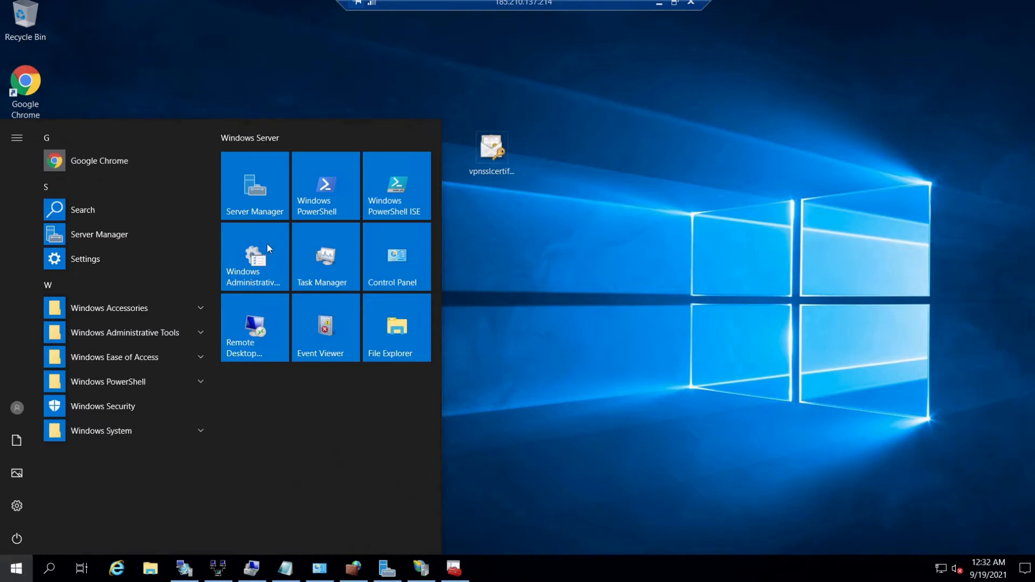
left_click(270, 210)
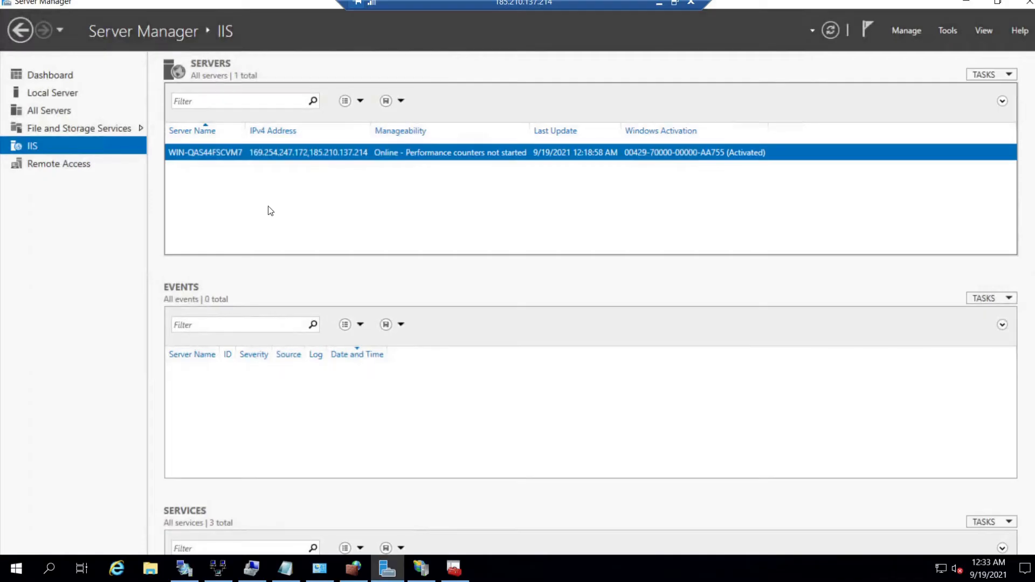
left_click(71, 173)
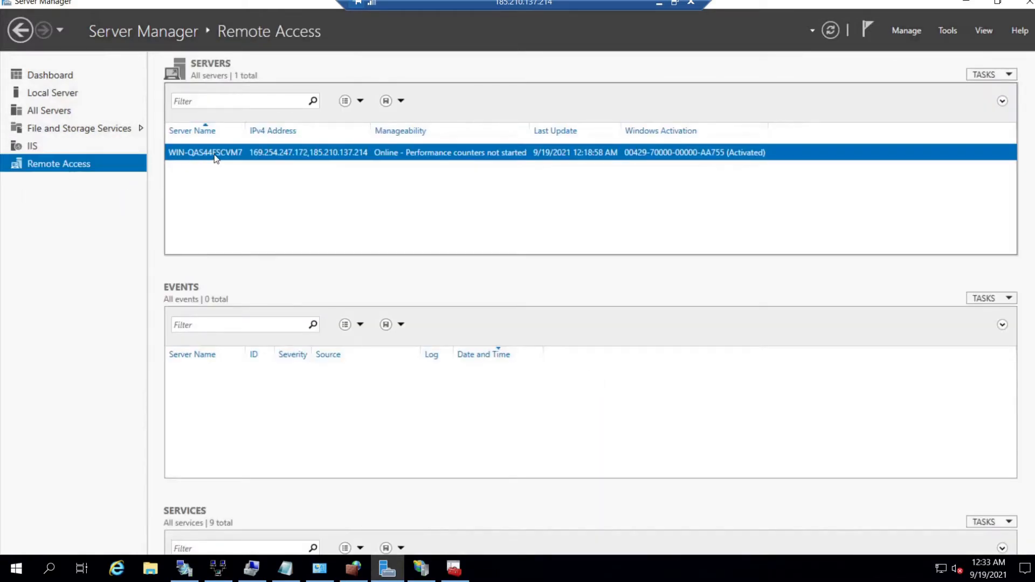
right_click(216, 157)
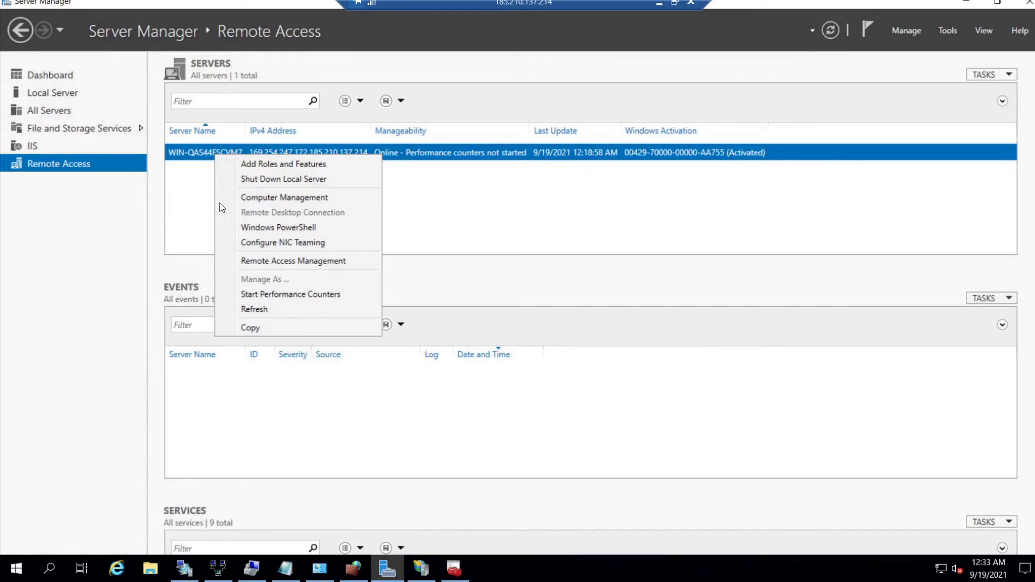
left_click(269, 264)
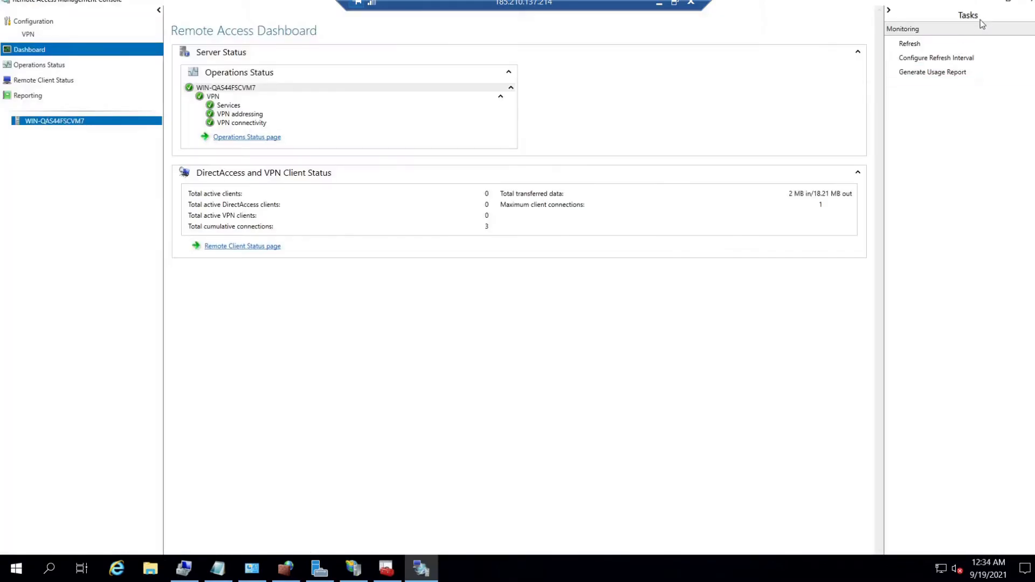
left_click(35, 22)
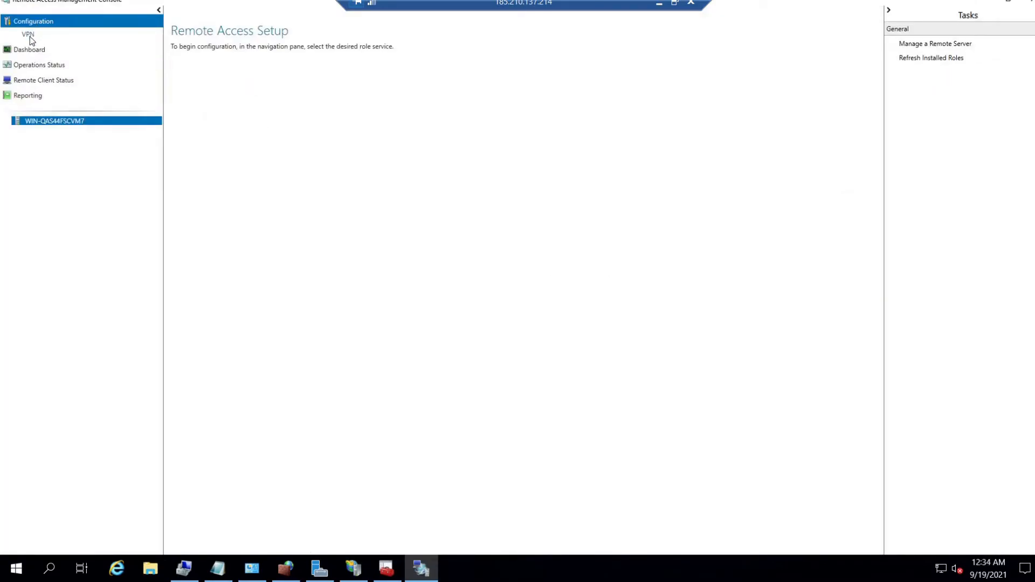
left_click(29, 36)
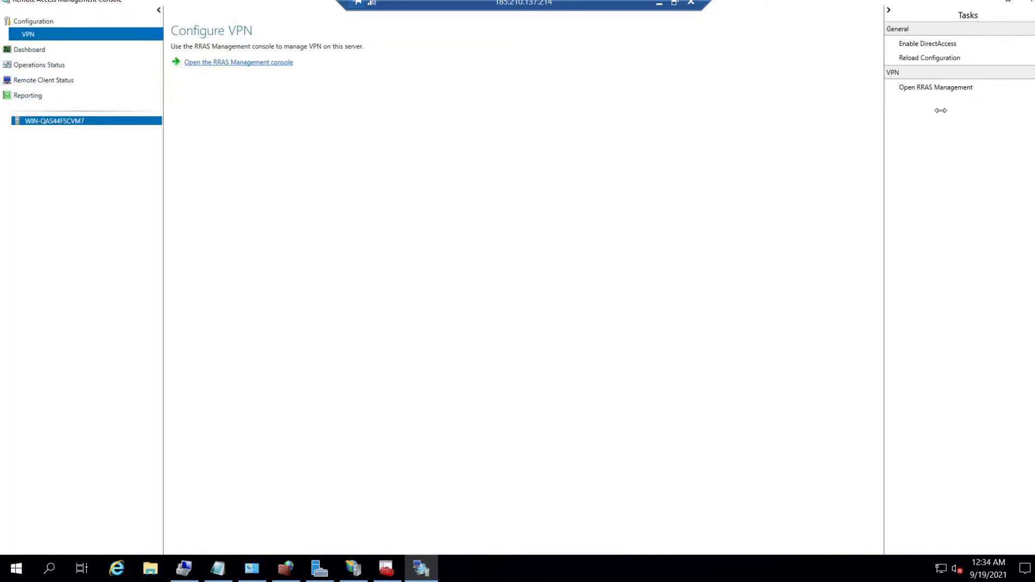
left_click(940, 91)
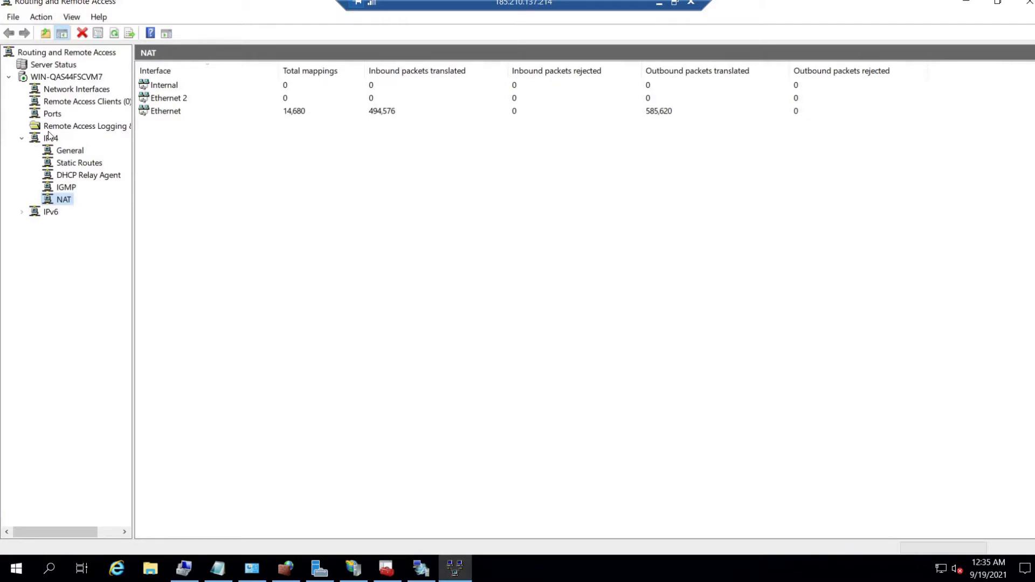
- Open the WIN-QAS44FSCVM7 server Properties on the Security tab and list the SSTP certificate choices
left_click(77, 80)
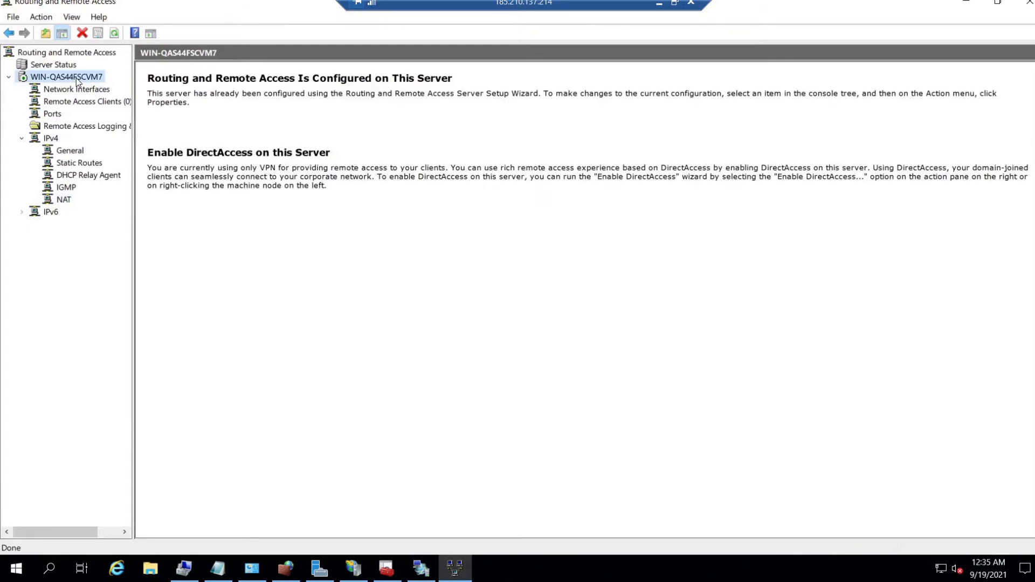
right_click(77, 80)
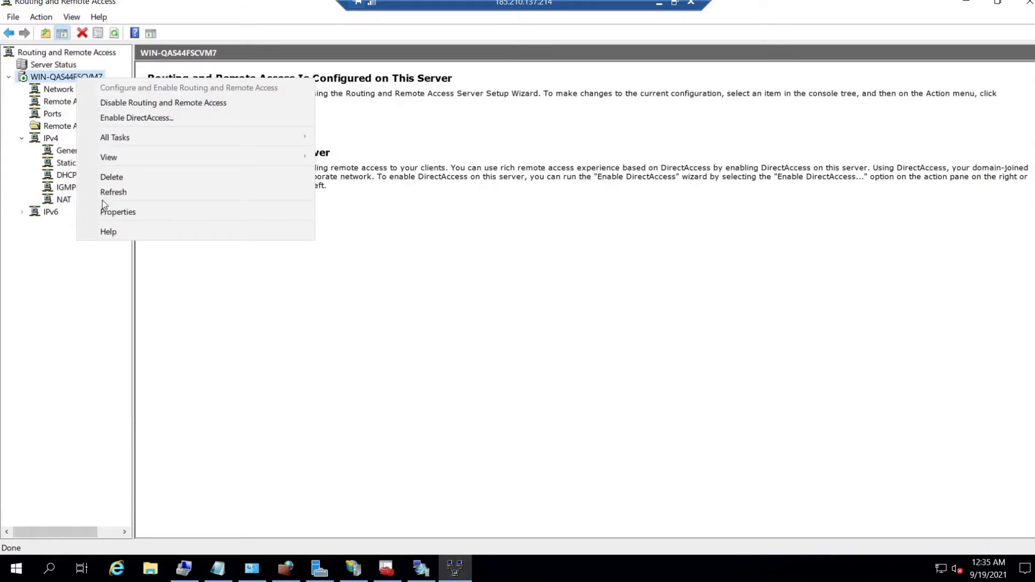
left_click(115, 214)
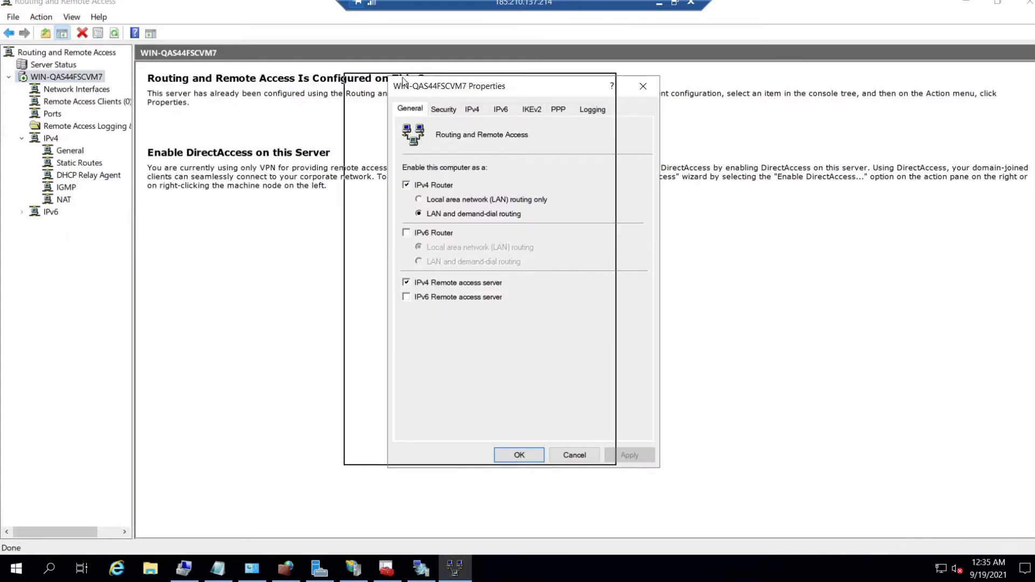
left_click_drag(558, 86, 402, 80)
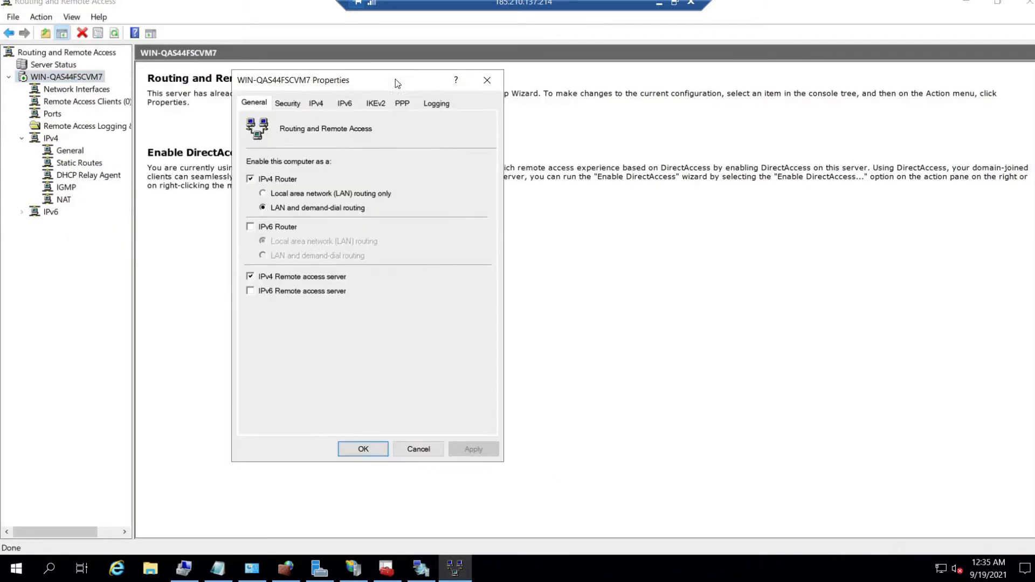
left_click(288, 104)
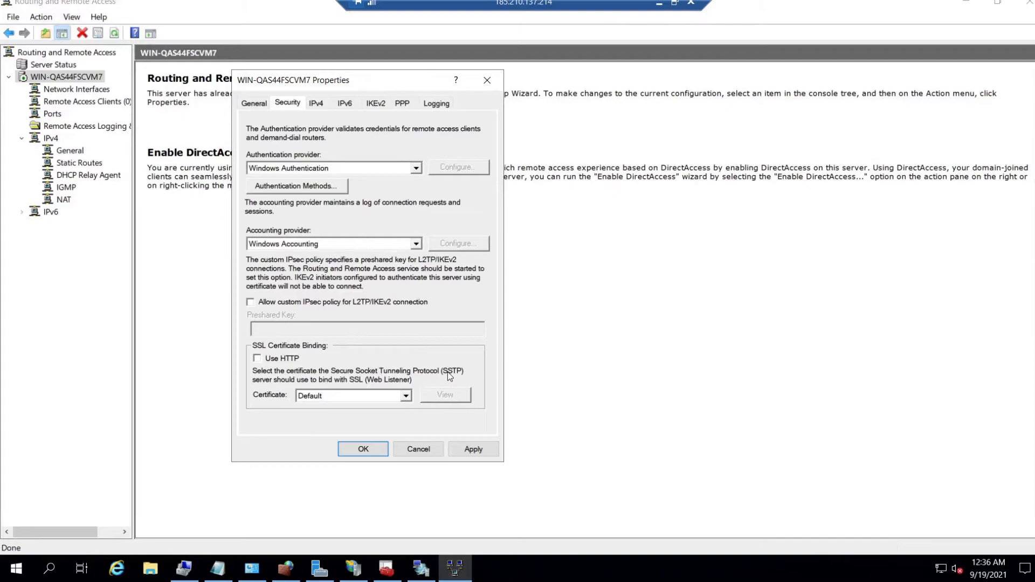
left_click(333, 398)
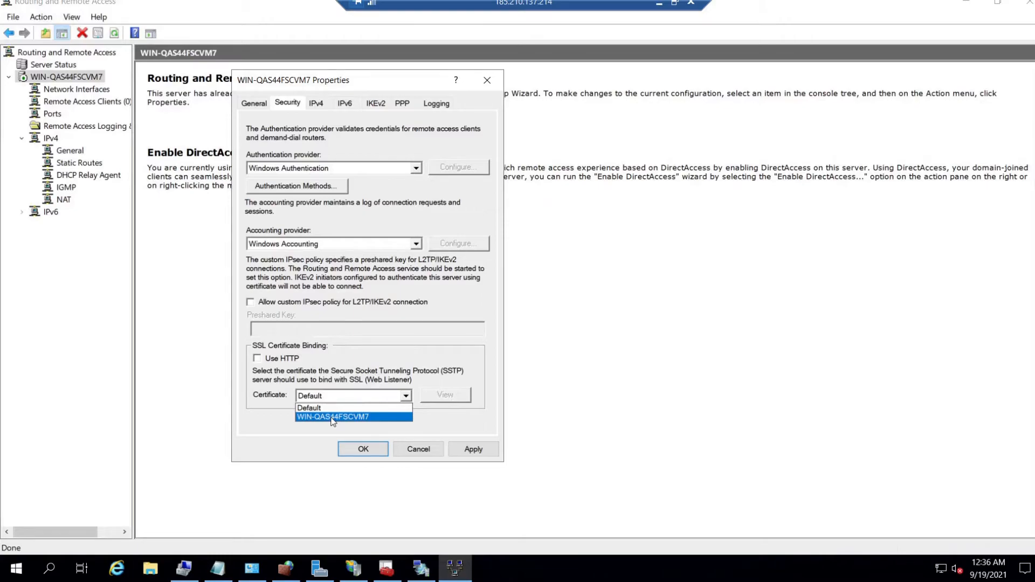
- Bind the WIN-QAS44FSCVM7 certificate to SSTP, apply it, and accept restarting the routing service
left_click(333, 418)
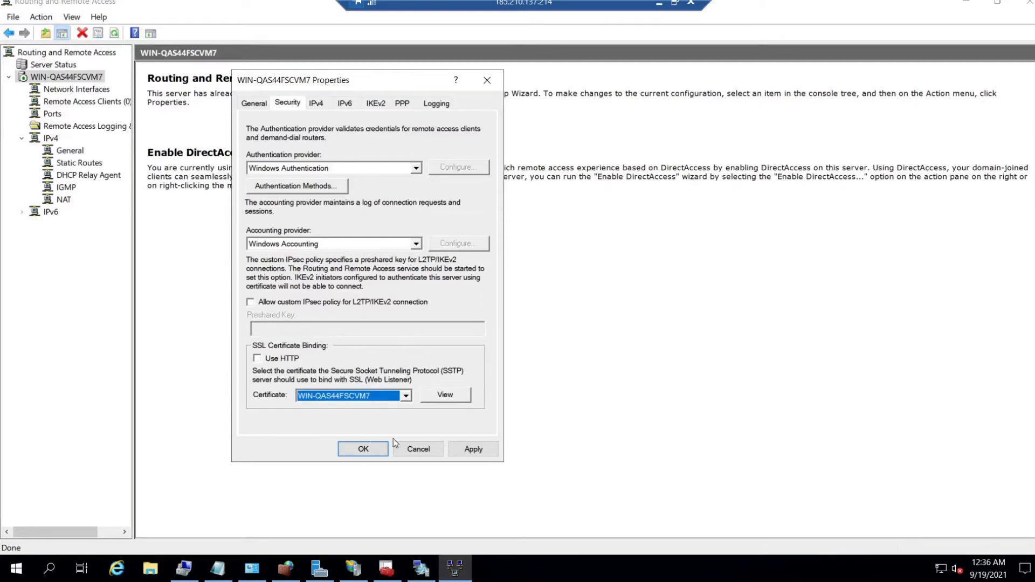
left_click(473, 448)
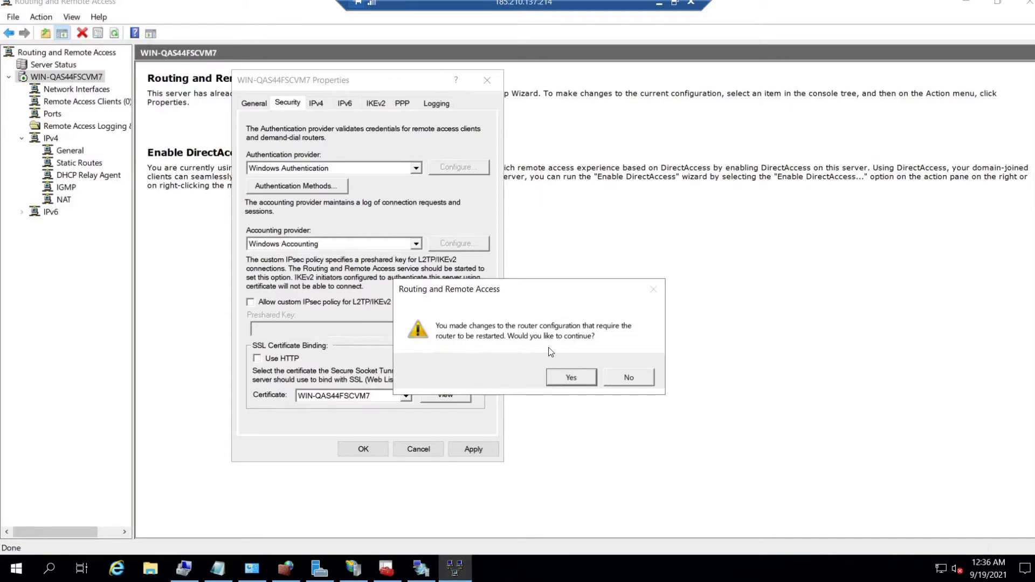
left_click(564, 380)
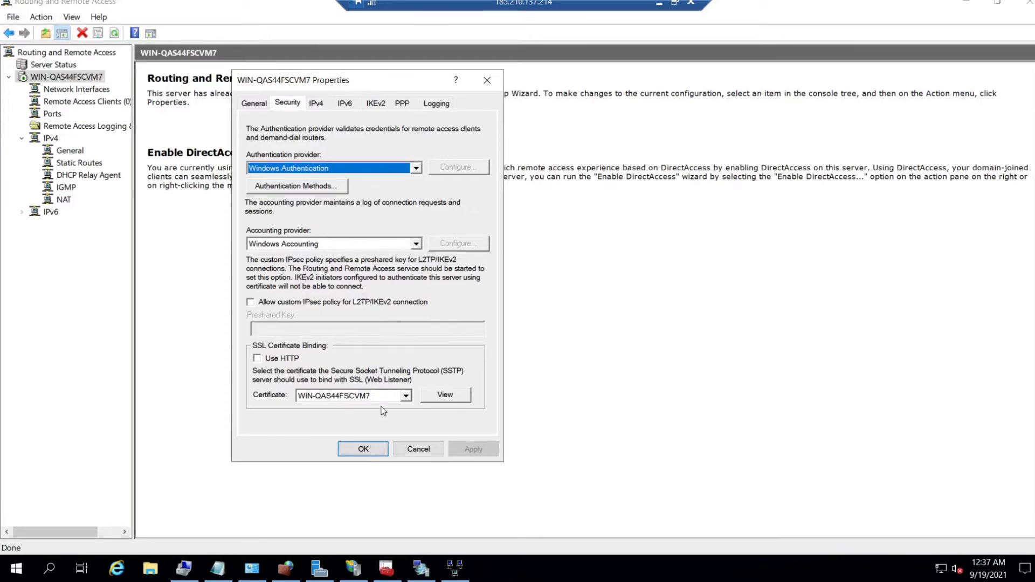
left_click(364, 449)
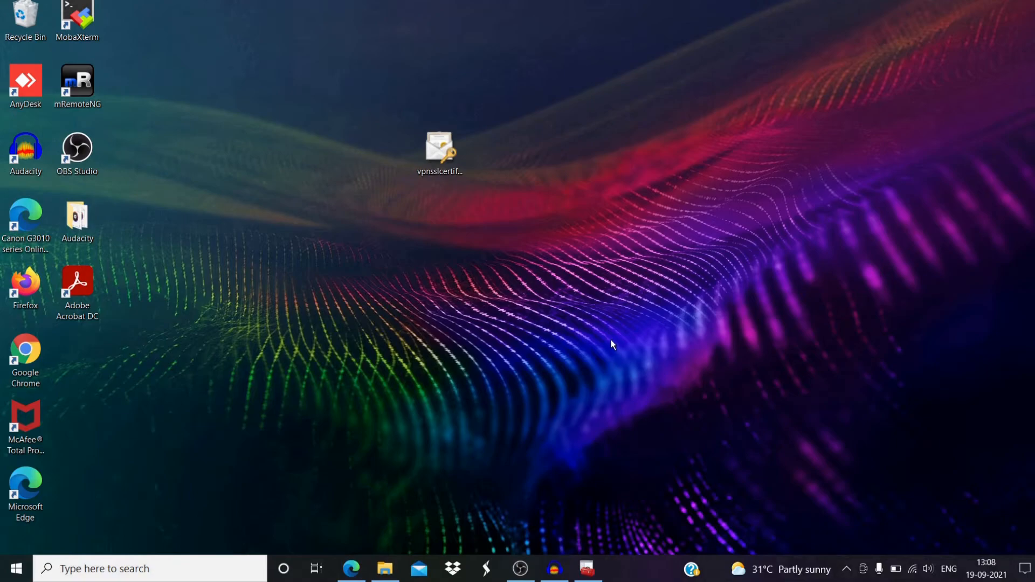
- Start a new VPN connection in Settings named 'Ourname' and move to the server name field
right_click(914, 571)
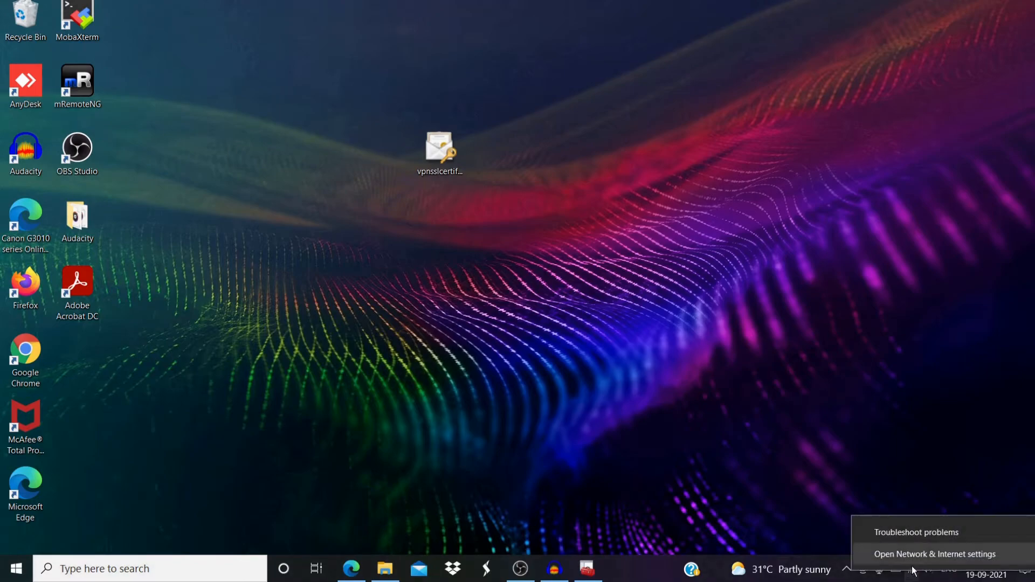
left_click(911, 556)
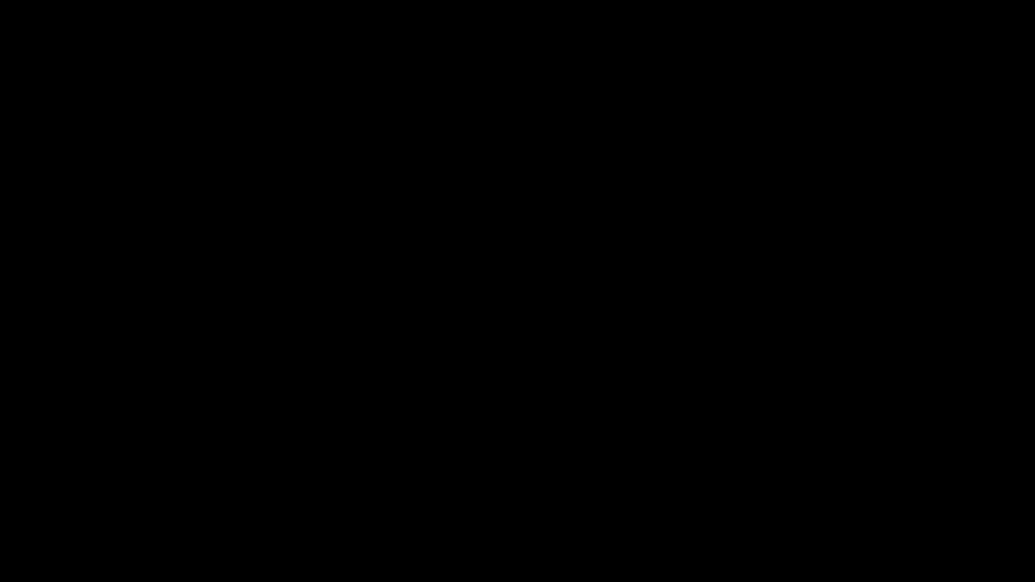
left_click(72, 251)
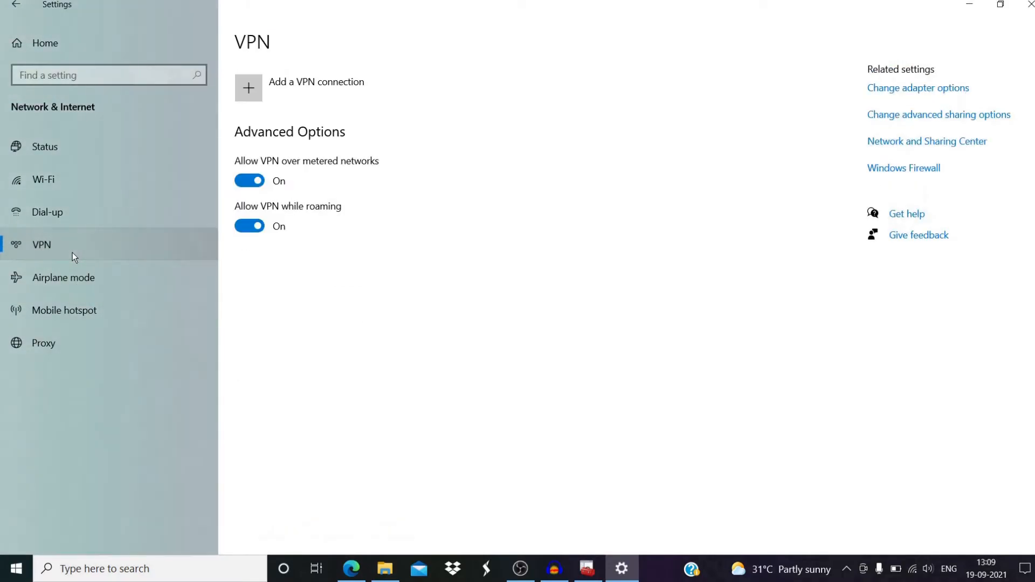
left_click(258, 94)
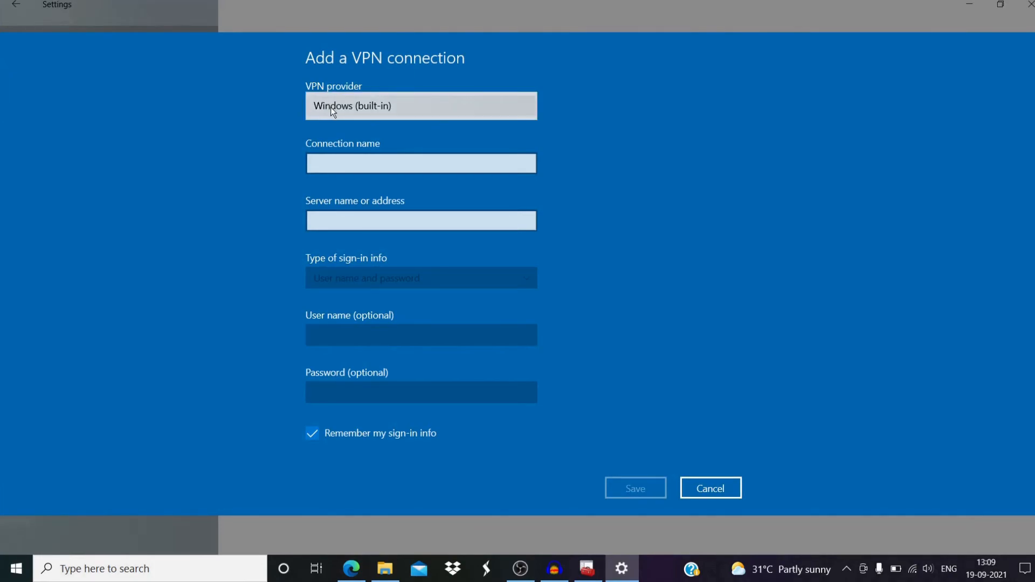
left_click(328, 139)
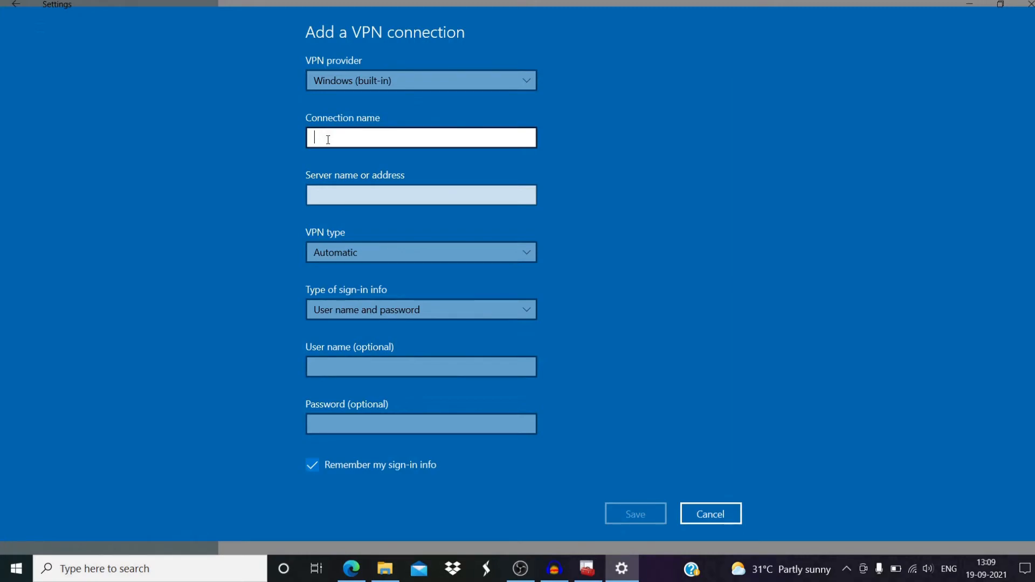
type("Ourname")
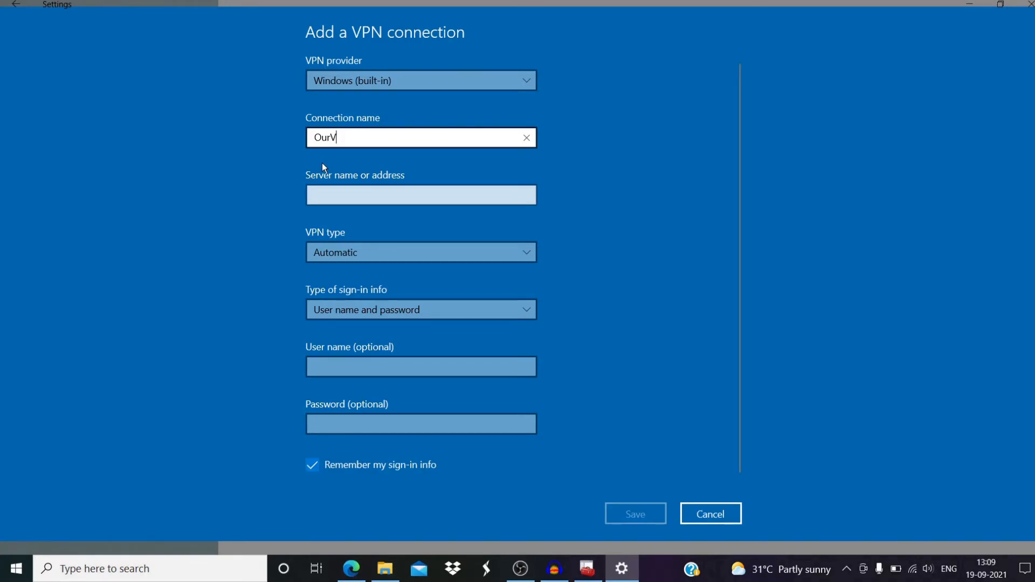
left_click(344, 198)
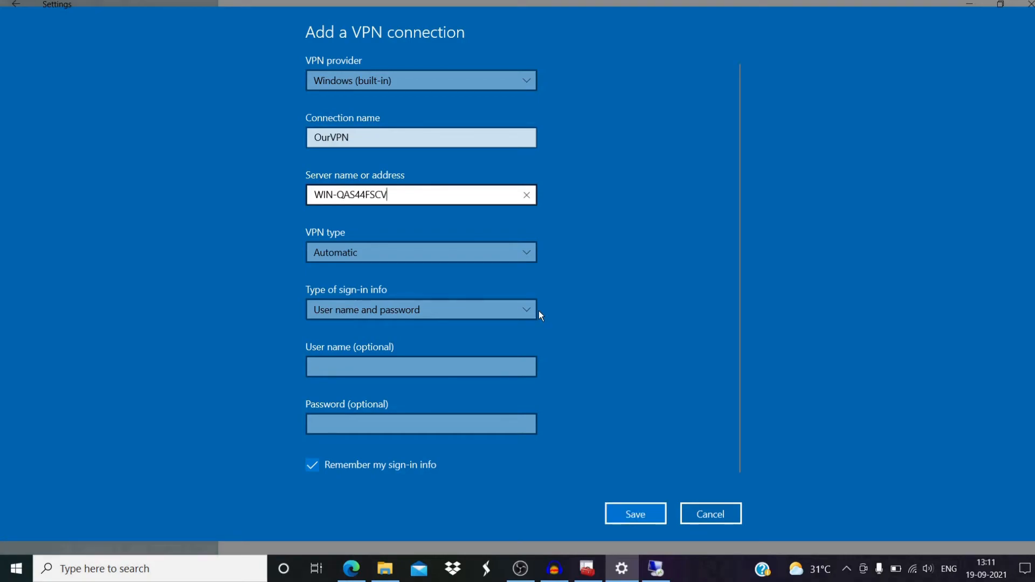
- Complete the server name, checking the host name WIN-QAS44FSCVM7 in the remote session
type("M")
left_click(656, 569)
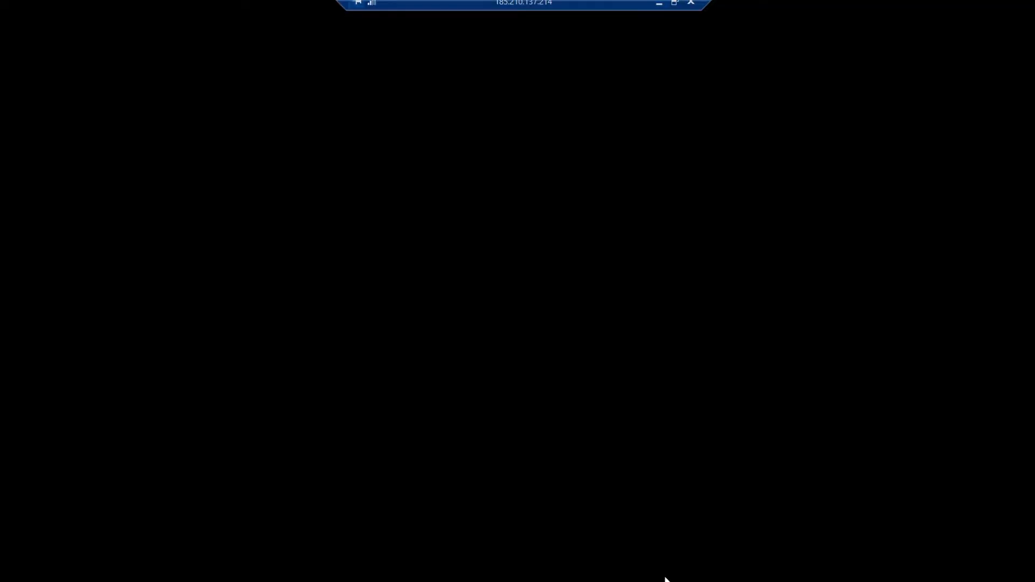
left_click(659, 3)
type("7")
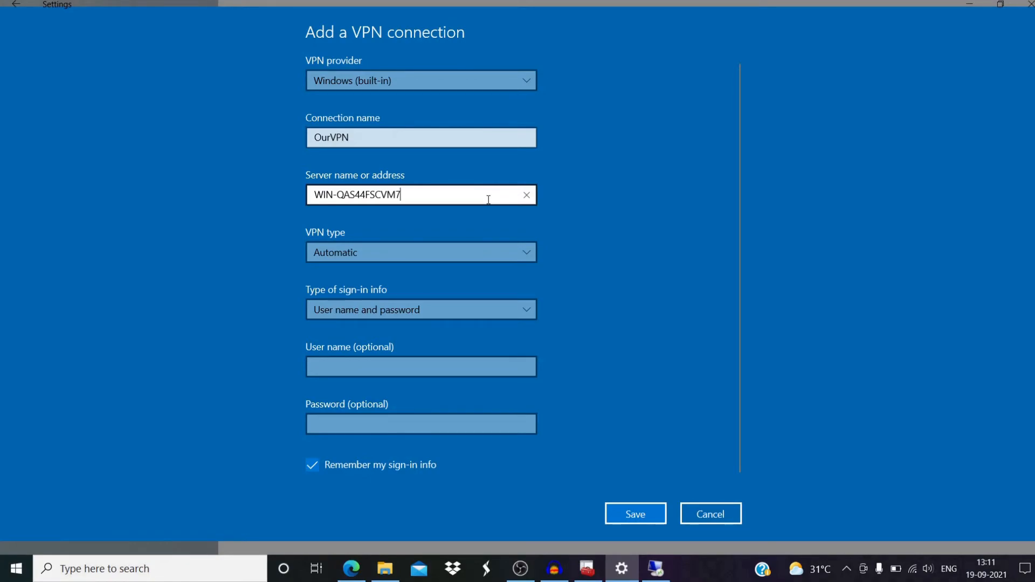
- Set the VPN type to SSTP, enter user name 'administrator' and its password, and save
left_click(434, 261)
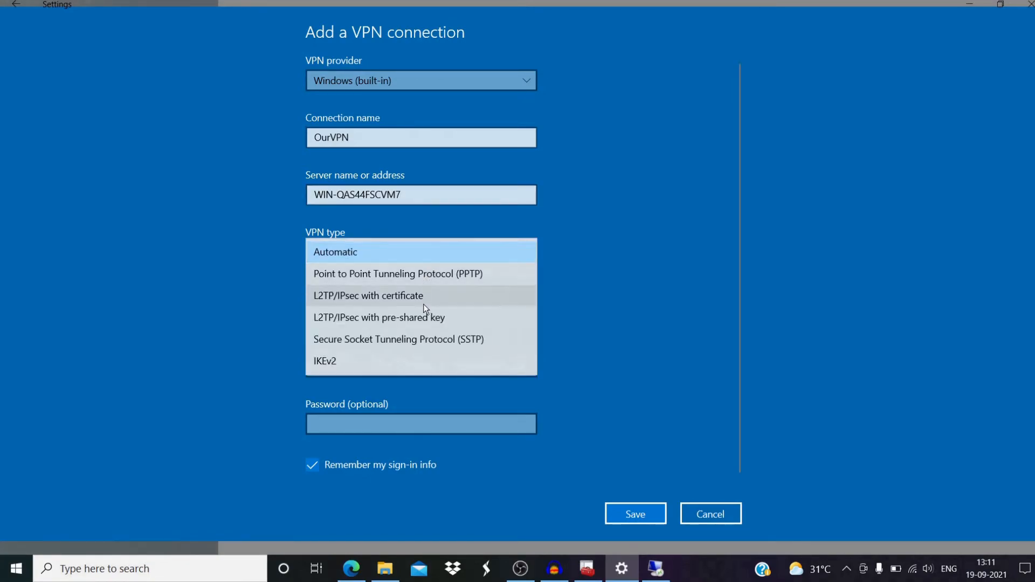
left_click(415, 340)
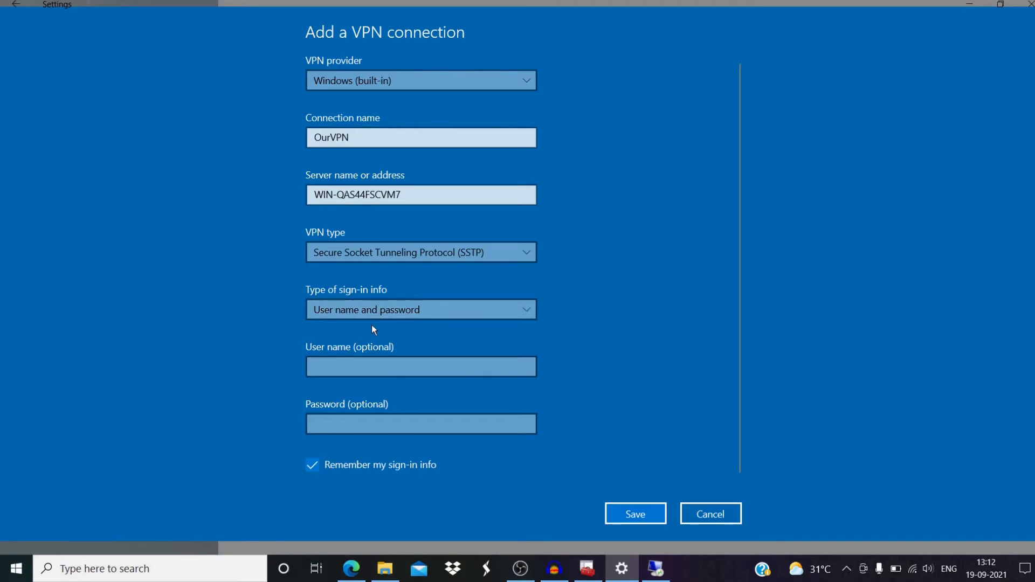
left_click(354, 370)
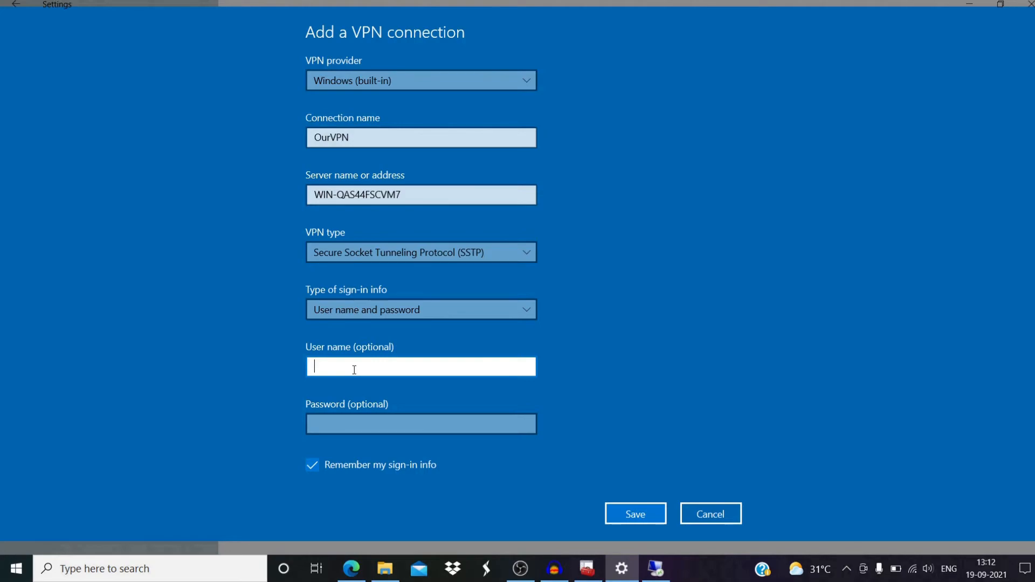
type("administrator")
left_click(343, 415)
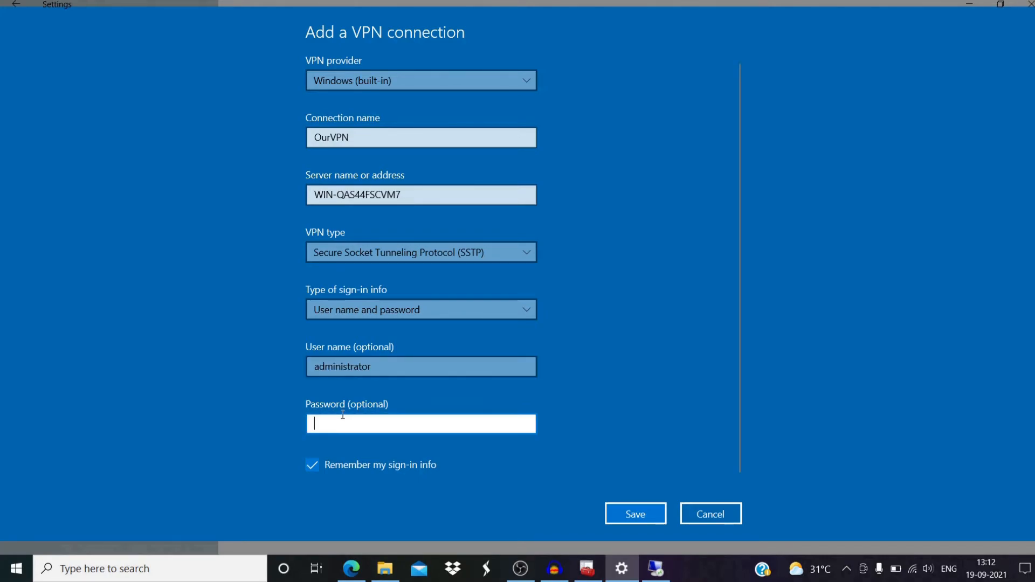
type("****")
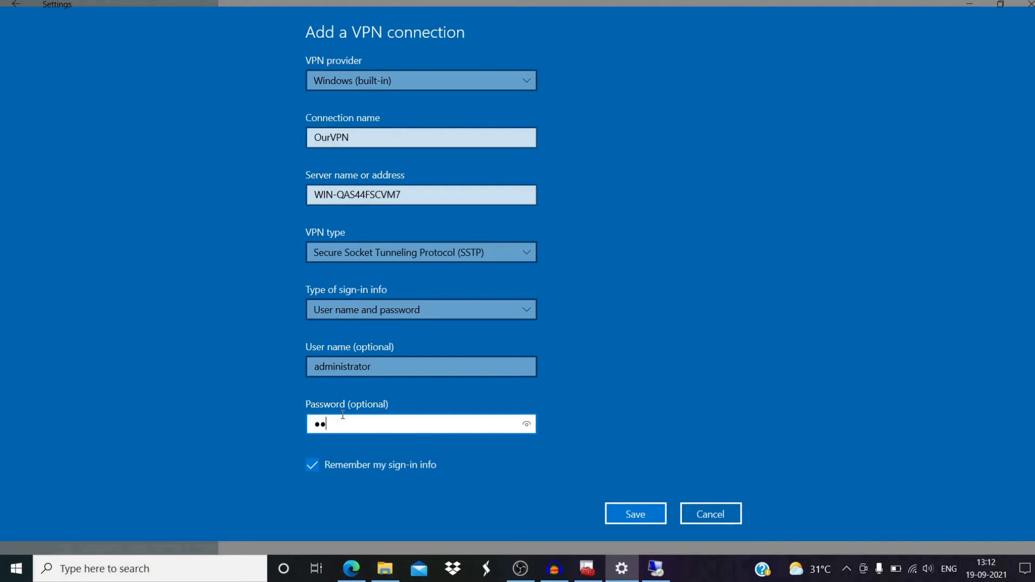
type("******")
left_click(624, 513)
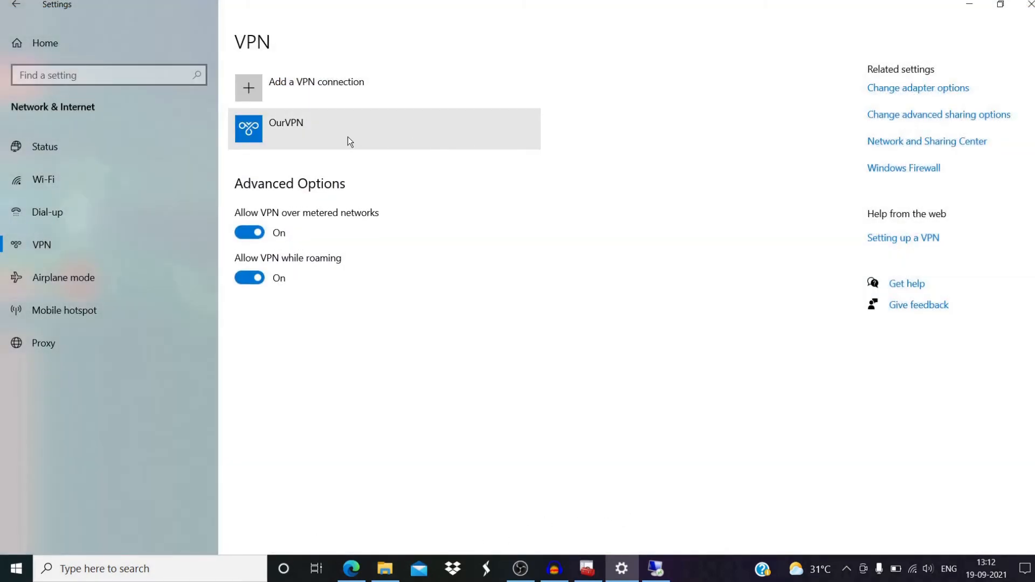
- Open the OurVPN connection's advanced options from the VPN list
left_click(347, 138)
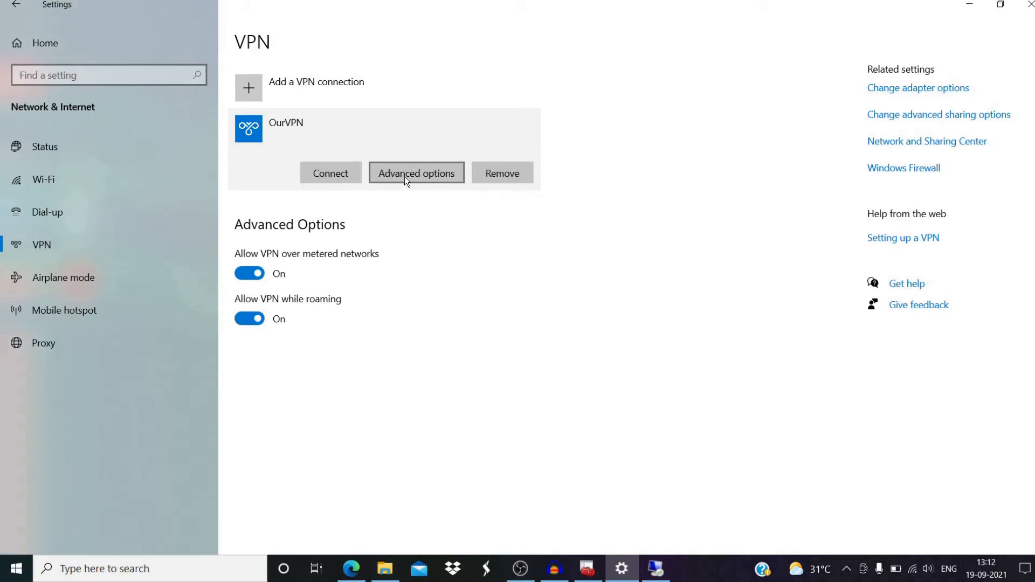
left_click(410, 176)
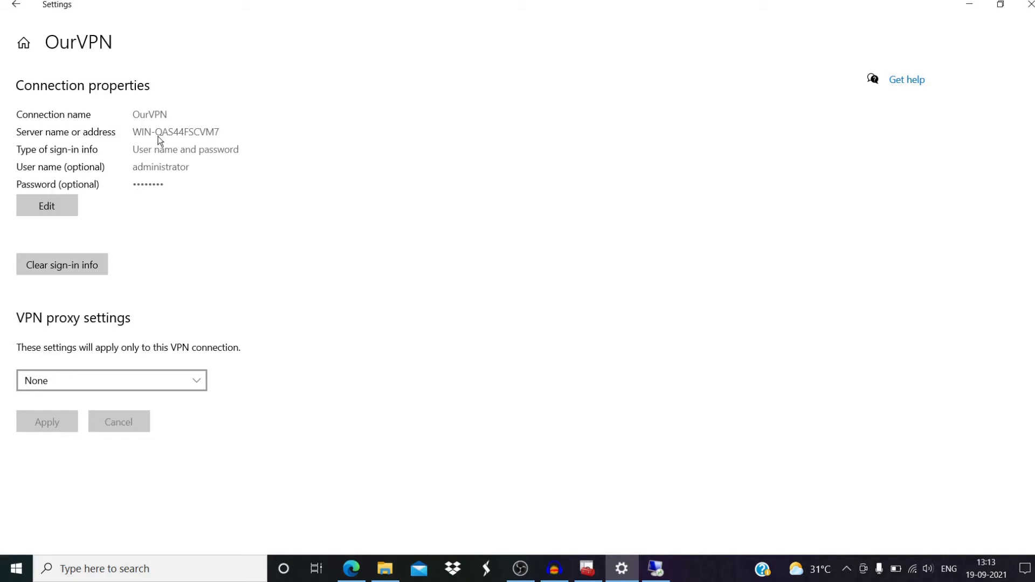
- Run Notepad as administrator and bring up its Open file dialog
left_click(109, 570)
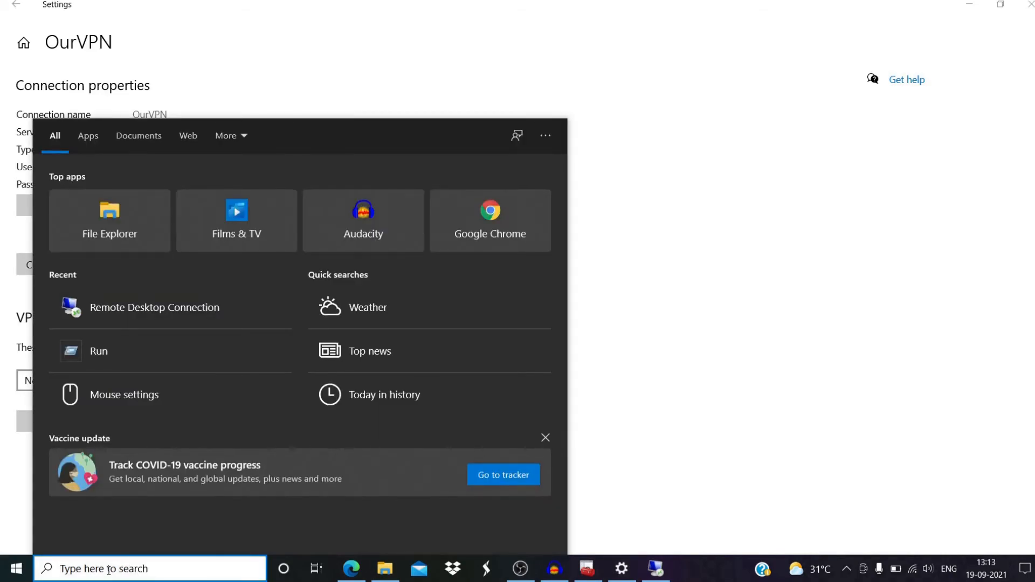
type("note")
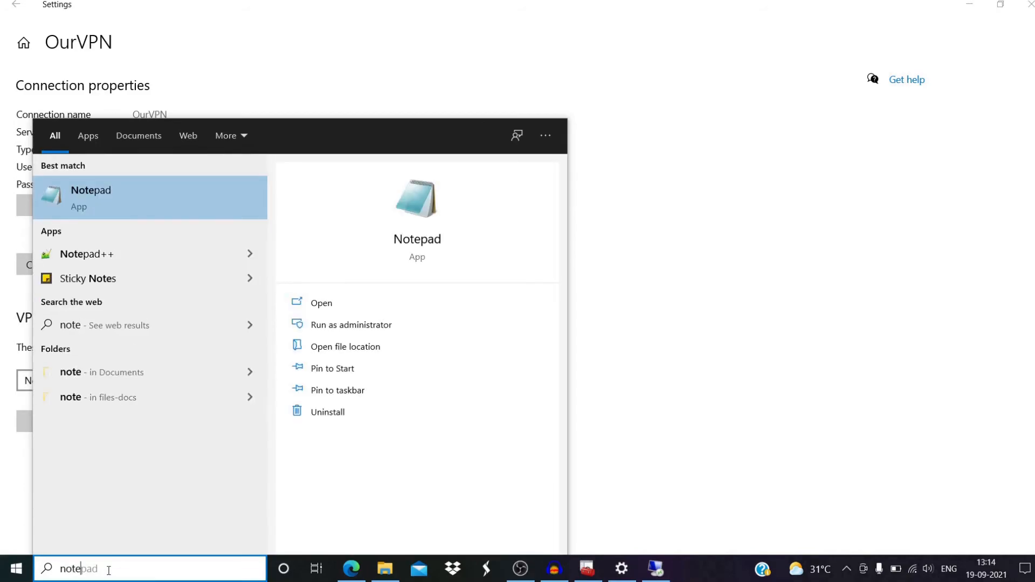
right_click(115, 199)
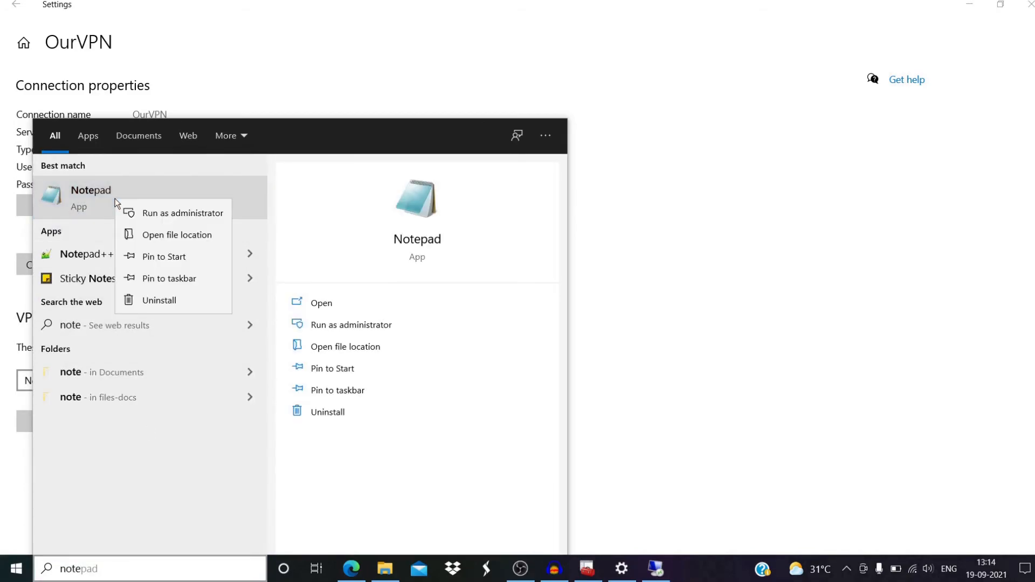
left_click(143, 215)
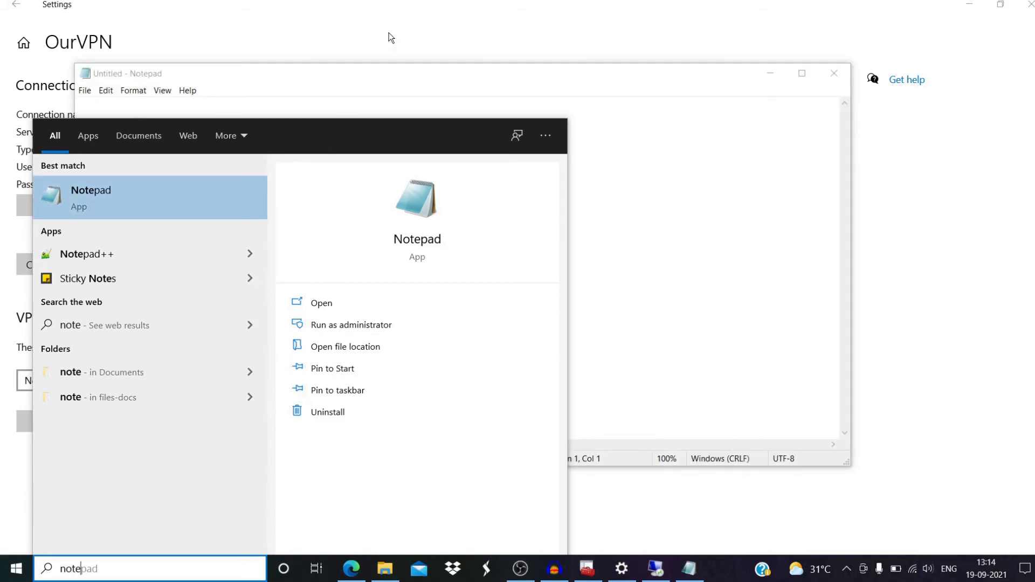
left_click(611, 291)
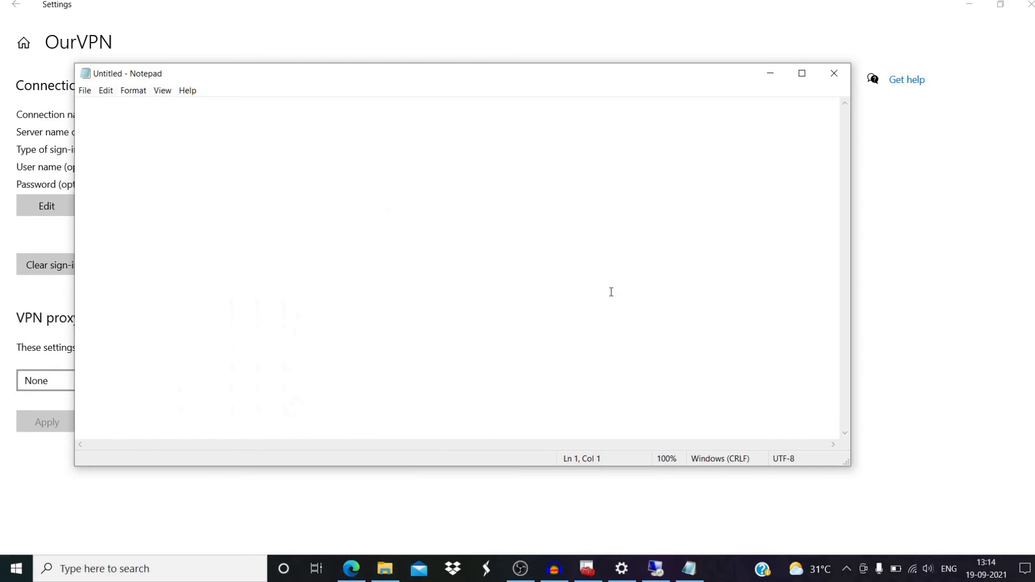
left_click(83, 90)
left_click(100, 131)
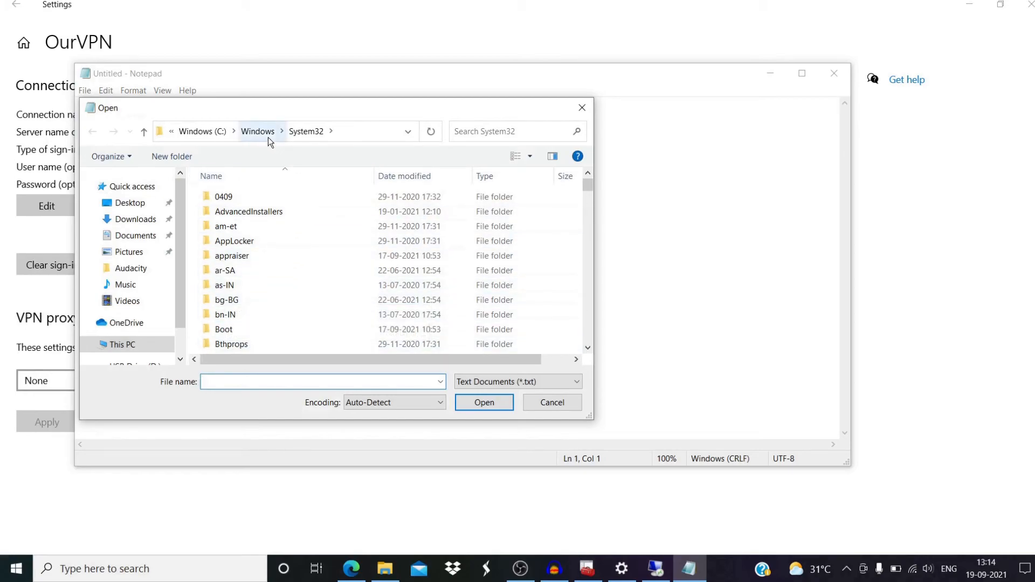
- Browse to C:\Windows\System32\drivers\etc, show All Files, and select the hosts file
left_click(351, 131)
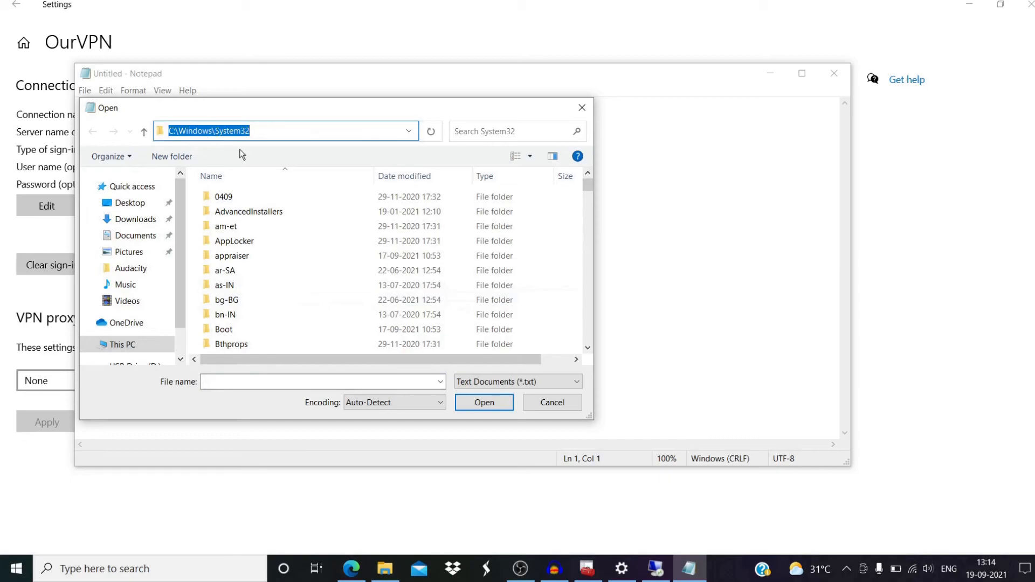
scroll(255, 299, "down", 5)
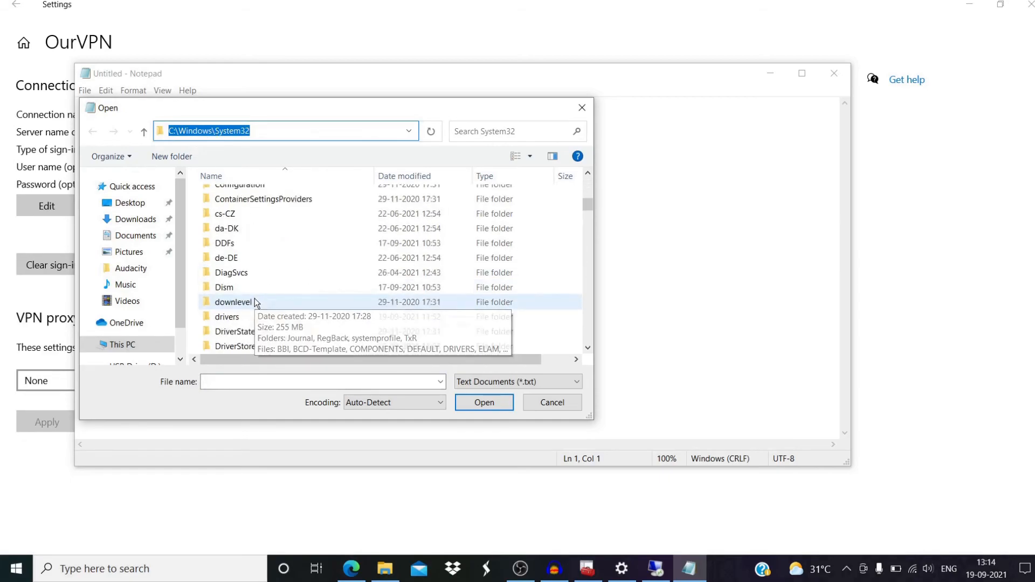
scroll(254, 299, "down", 3)
scroll(255, 301, "up", 1)
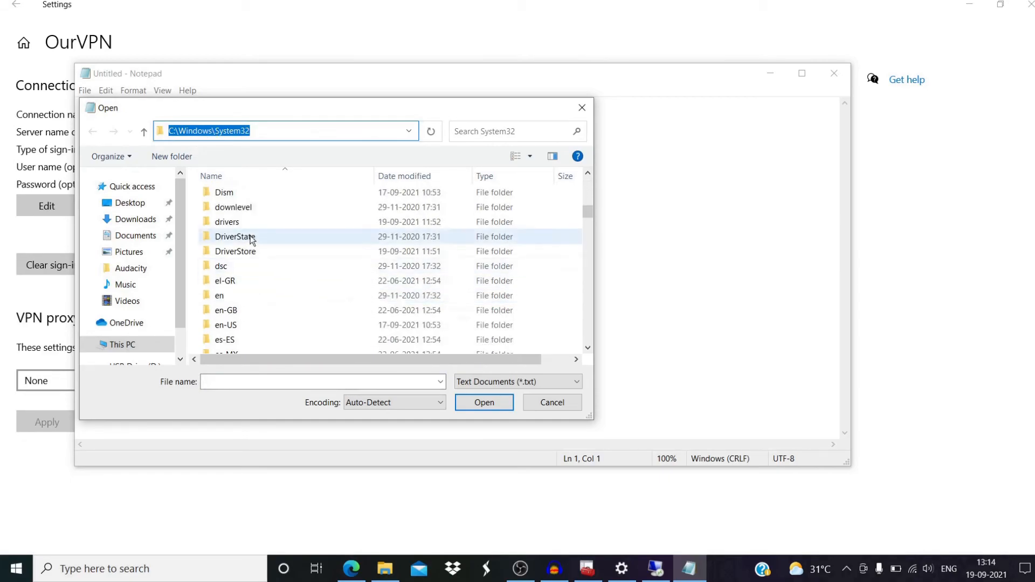
double_click(248, 208)
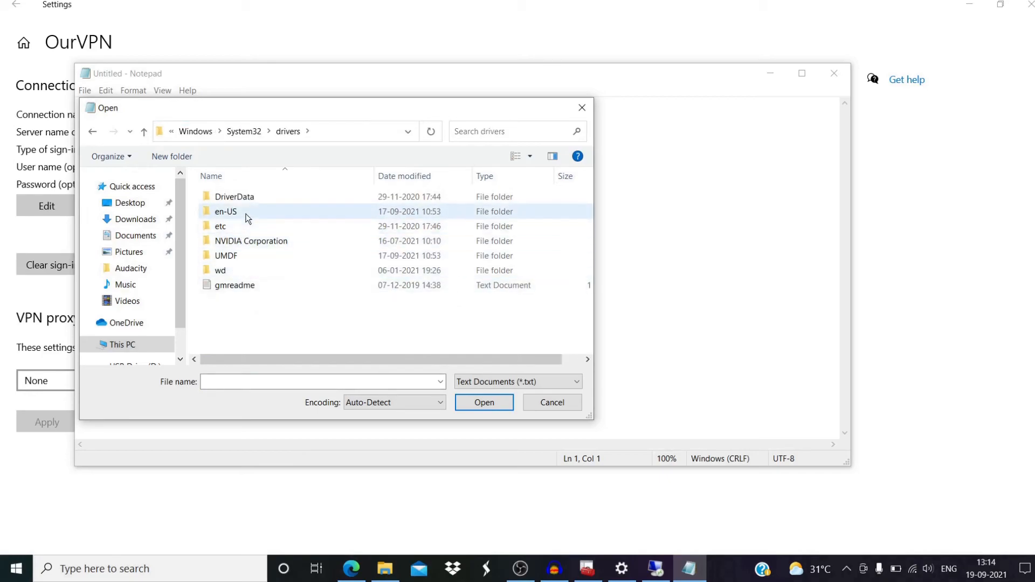
double_click(231, 227)
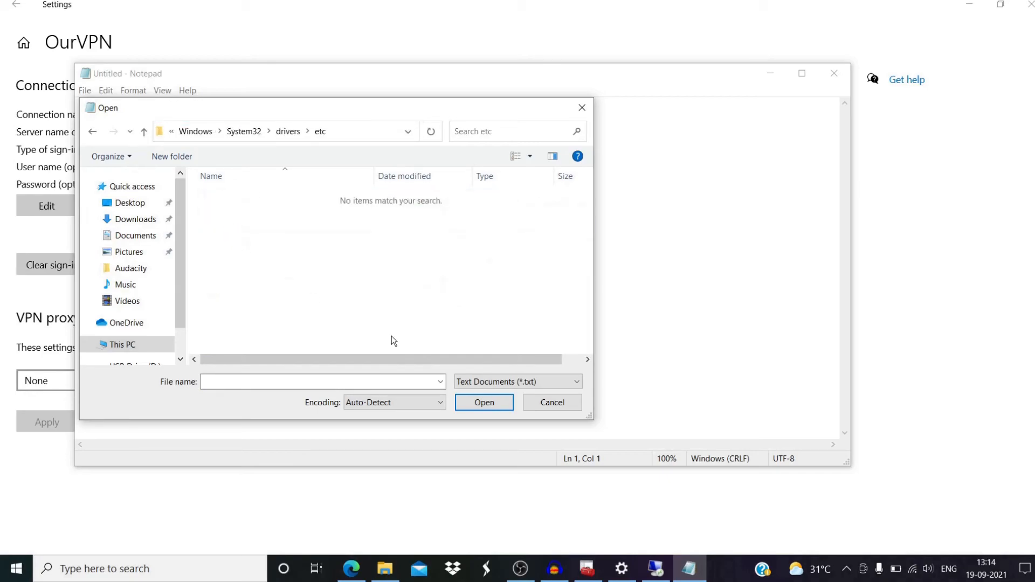
left_click(496, 383)
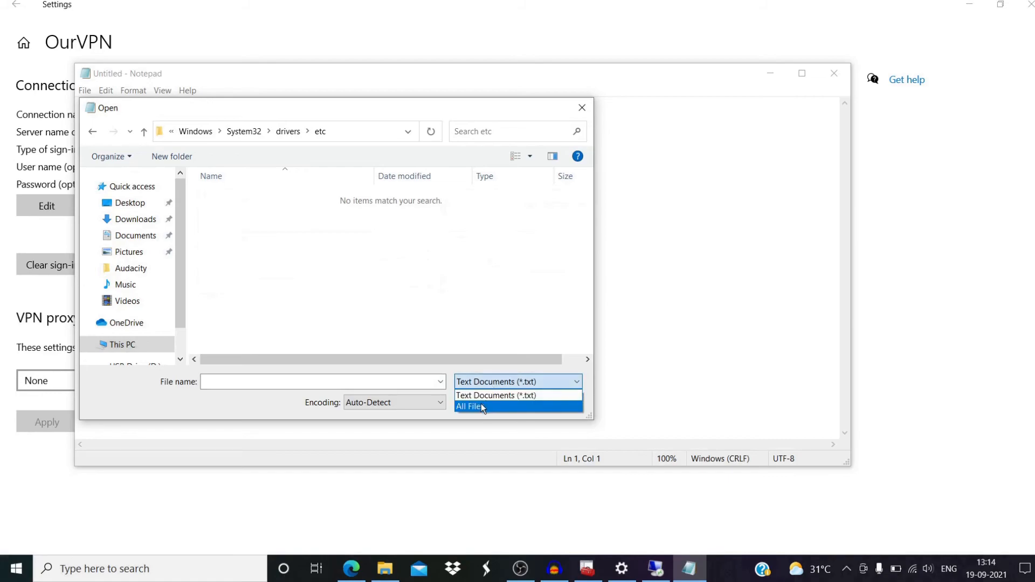
left_click(481, 404)
left_click(227, 200)
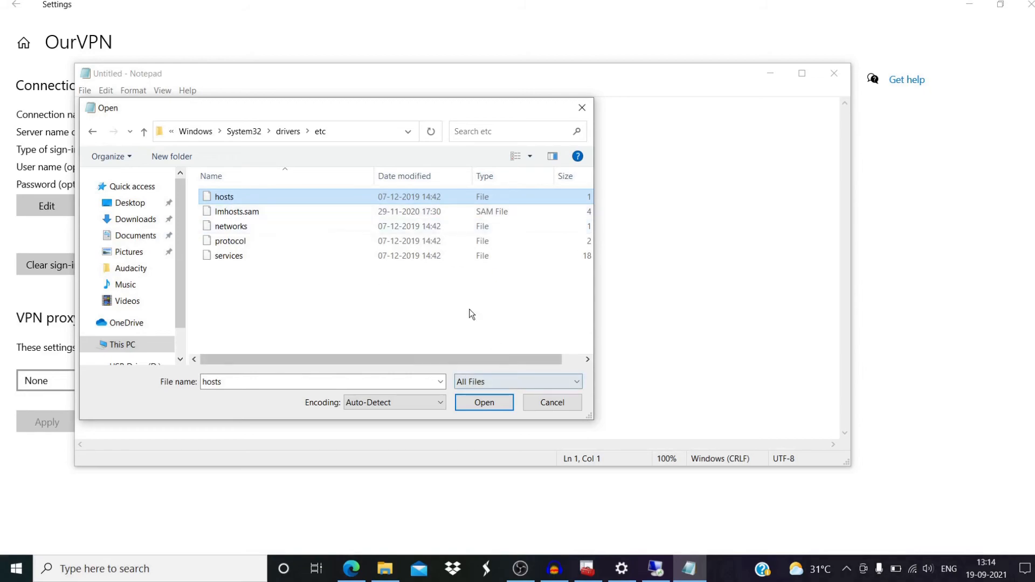
- Open hosts and add a new line mapping 185.210.137.214 to WIN-QAS44FSCVM7
left_click(483, 403)
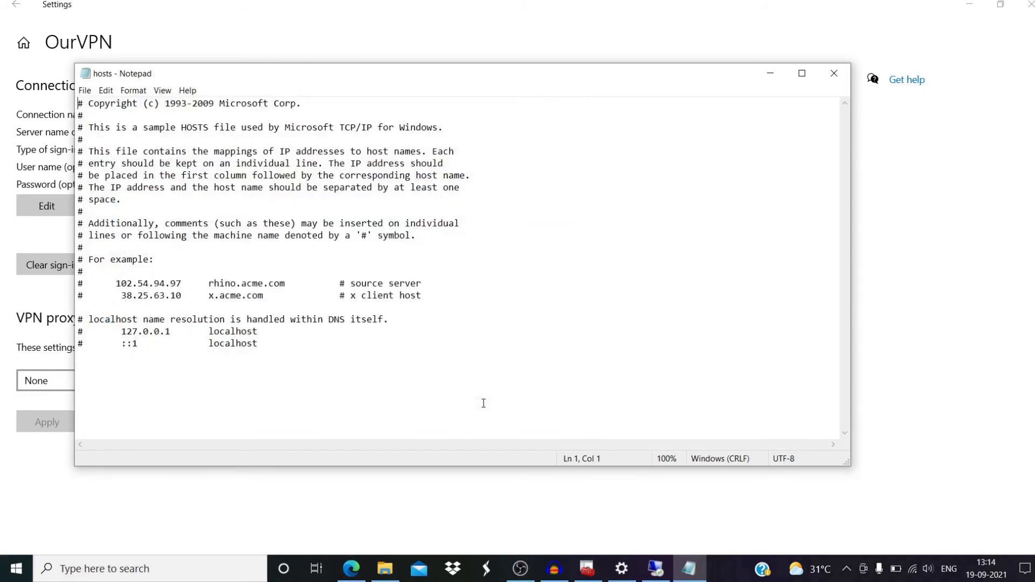
left_click(290, 346)
key("Return")
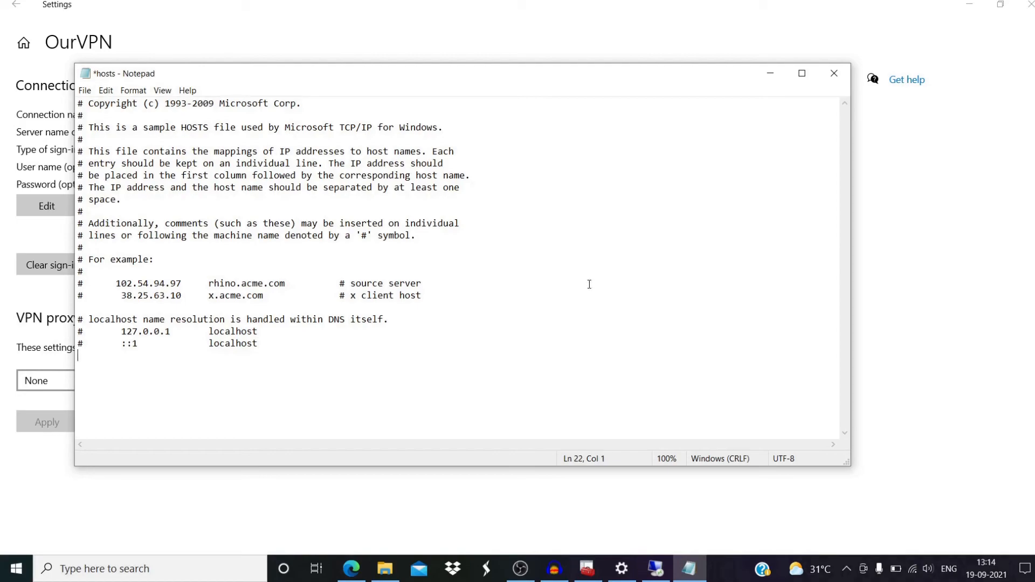
left_click(653, 575)
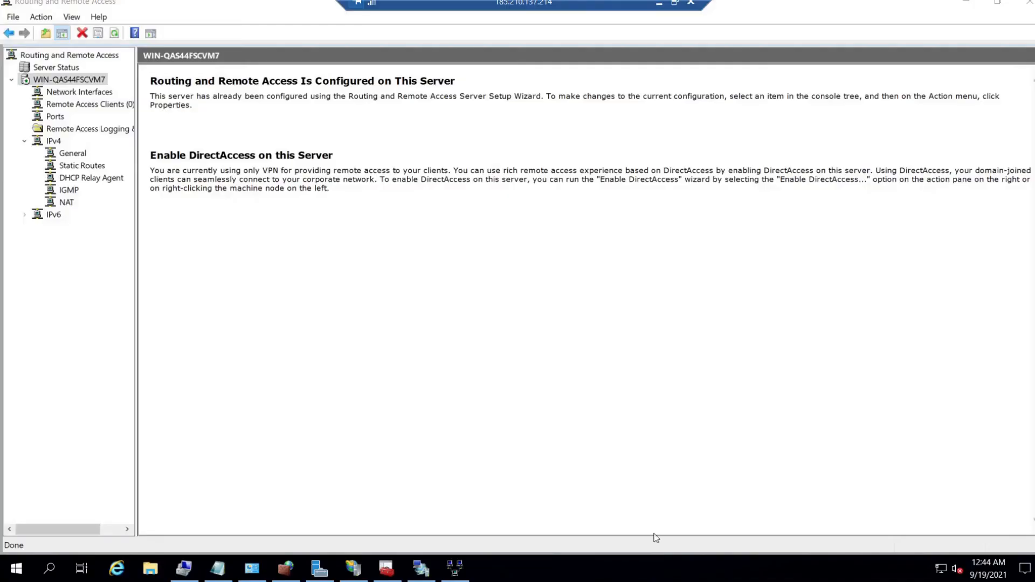
left_click(659, 3)
left_click(684, 577)
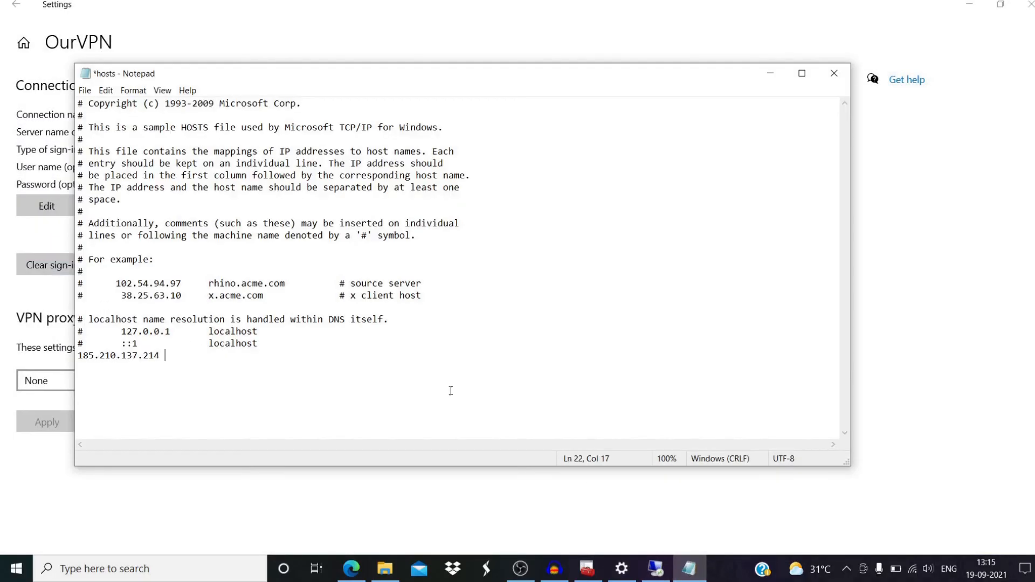
type("WIN-QAS44FSCVM7")
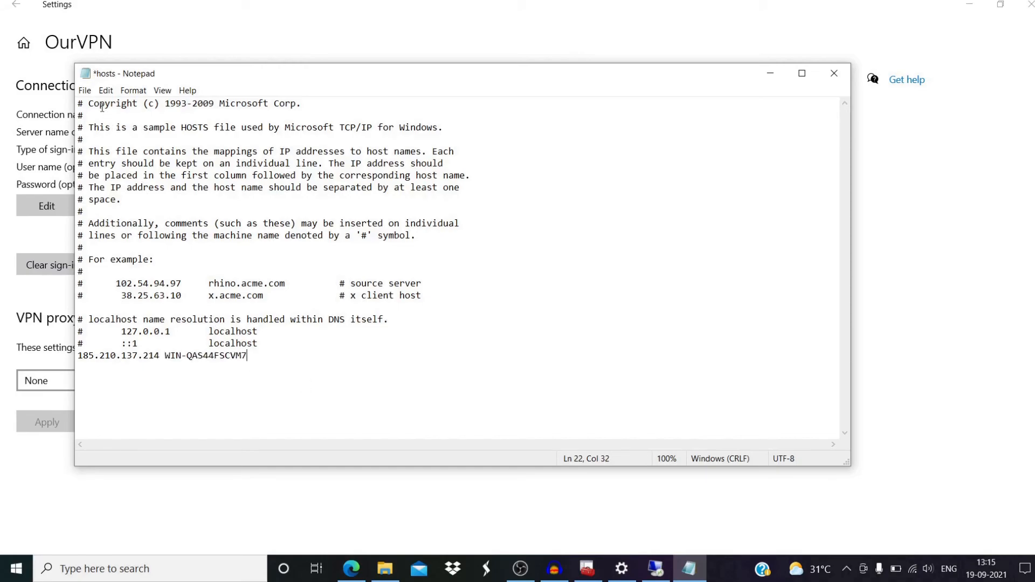
- Save the edited hosts file and close Notepad
left_click(86, 91)
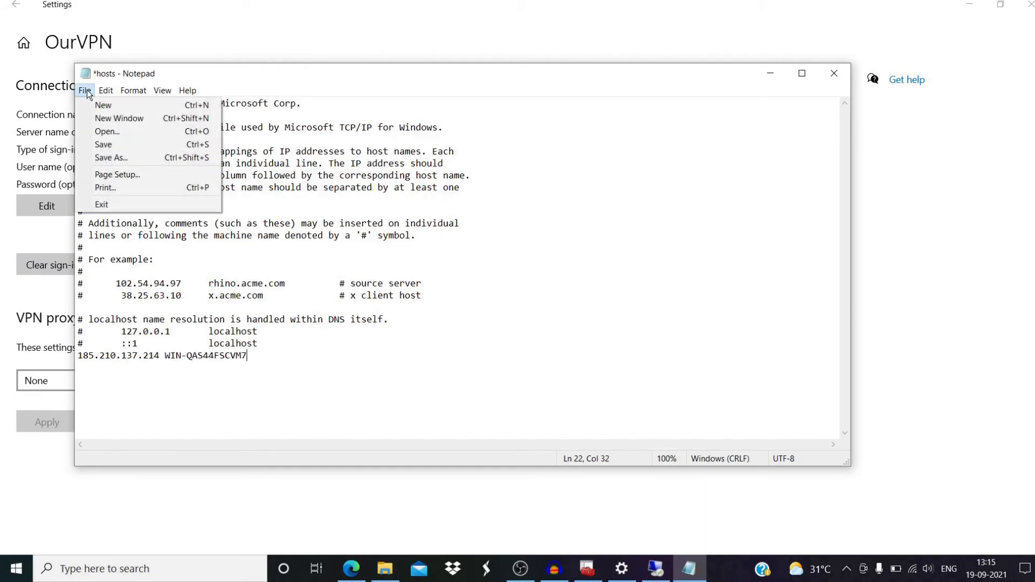
left_click(99, 145)
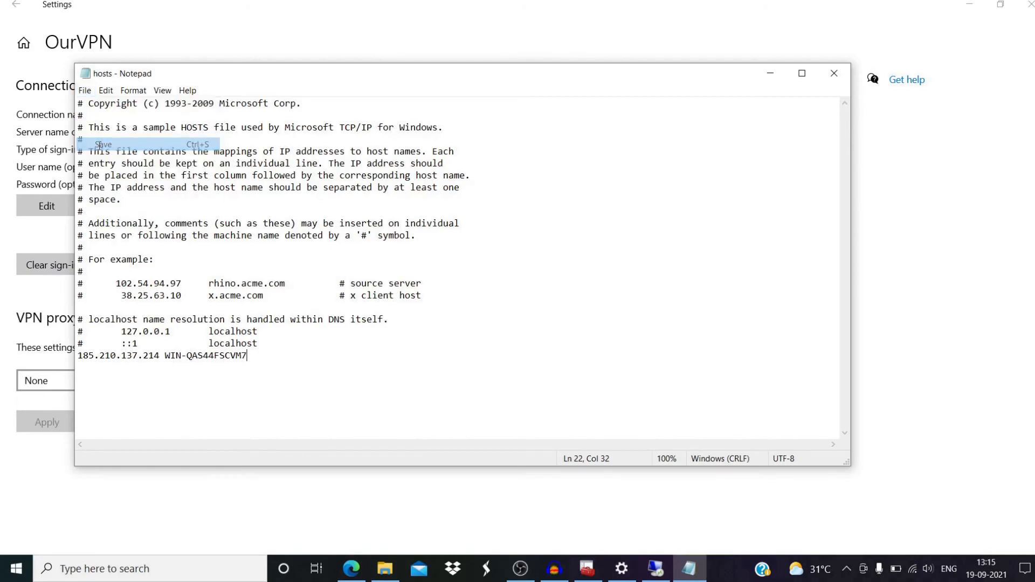
left_click(848, 72)
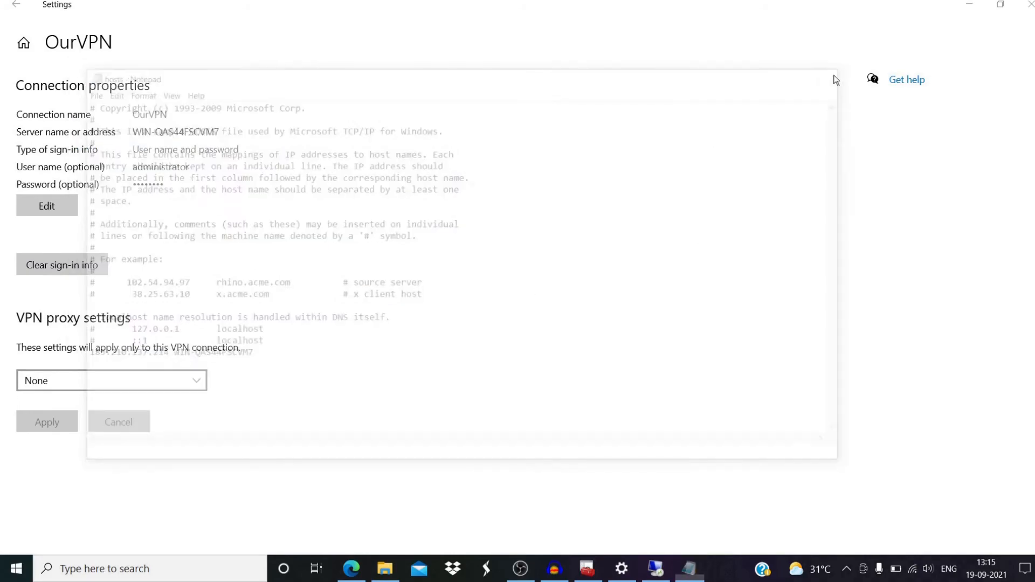
- Return to the Settings VPN page and connect OurVPN
left_click(972, 8)
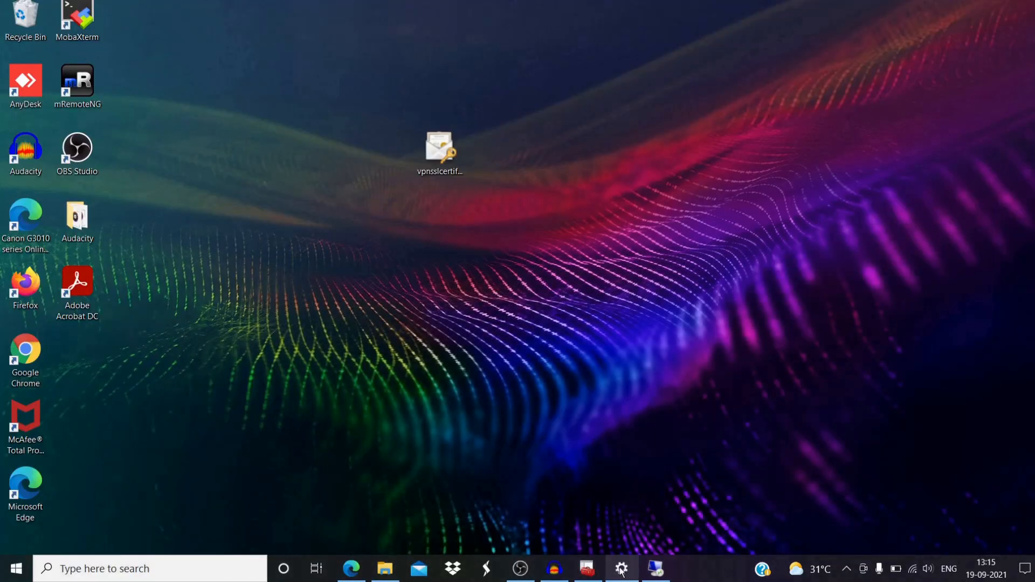
left_click(622, 570)
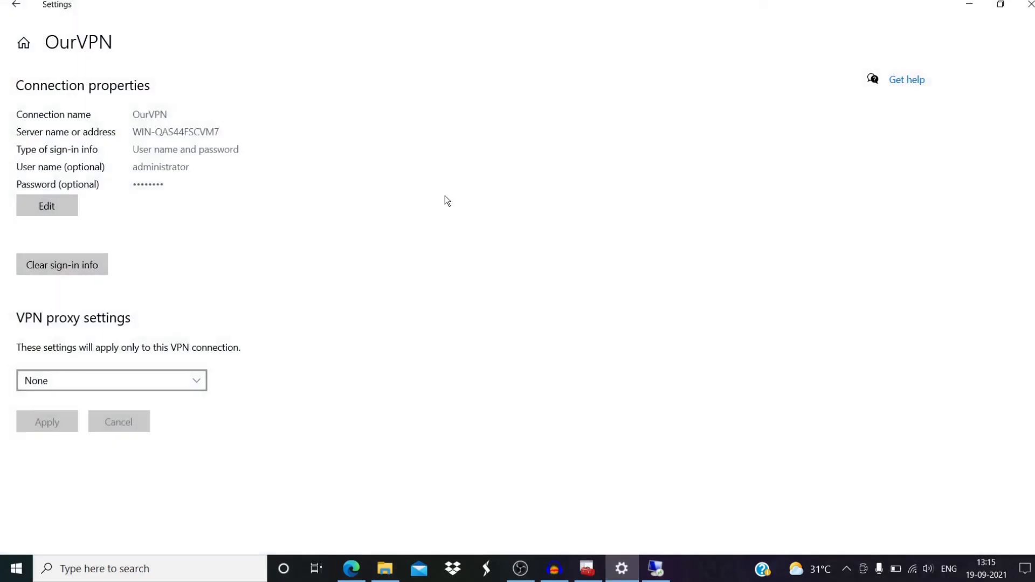
left_click(16, 7)
left_click(306, 131)
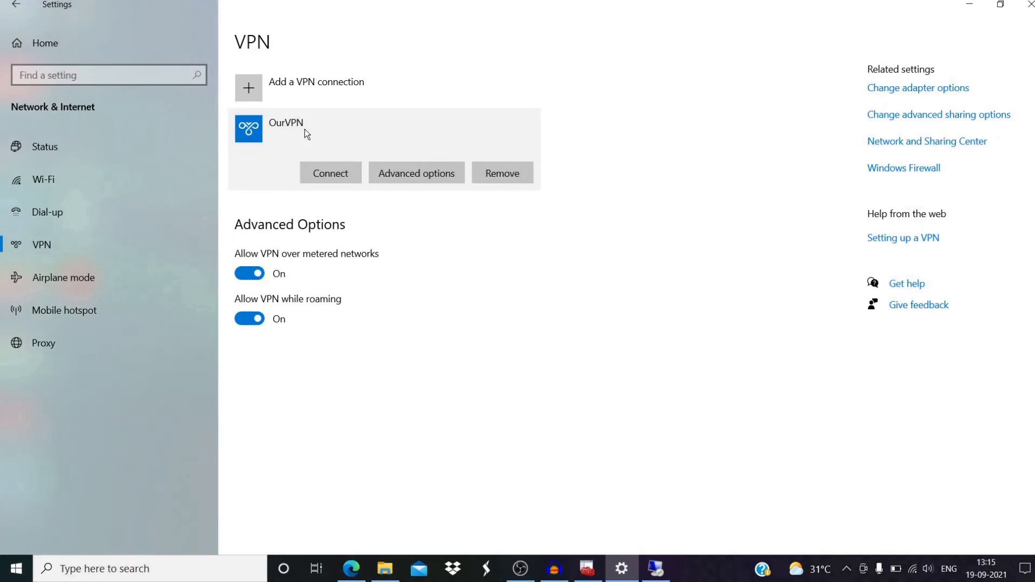
left_click(337, 181)
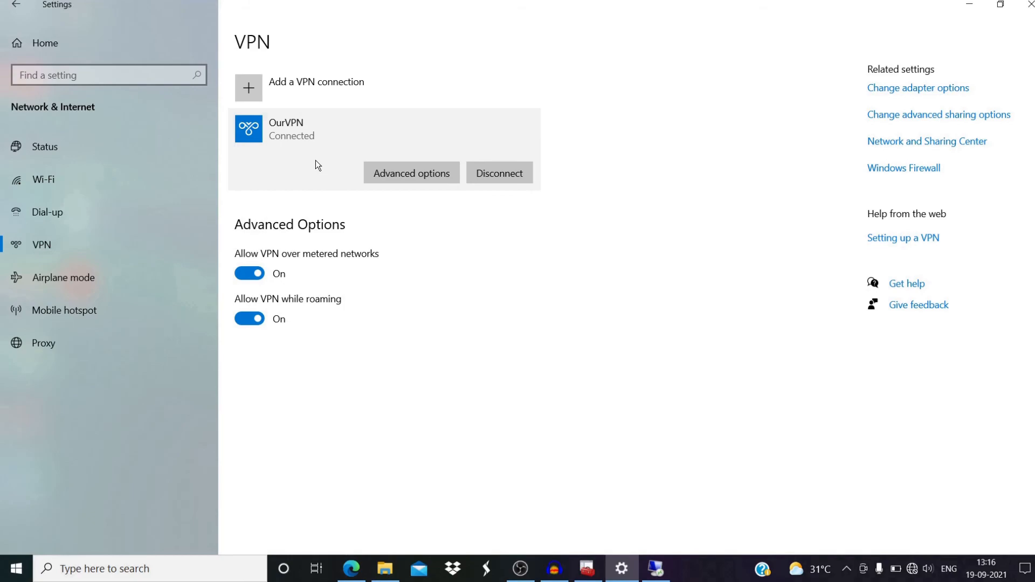
- Open the Network Connections adapter list from Network & Internet settings
right_click(913, 569)
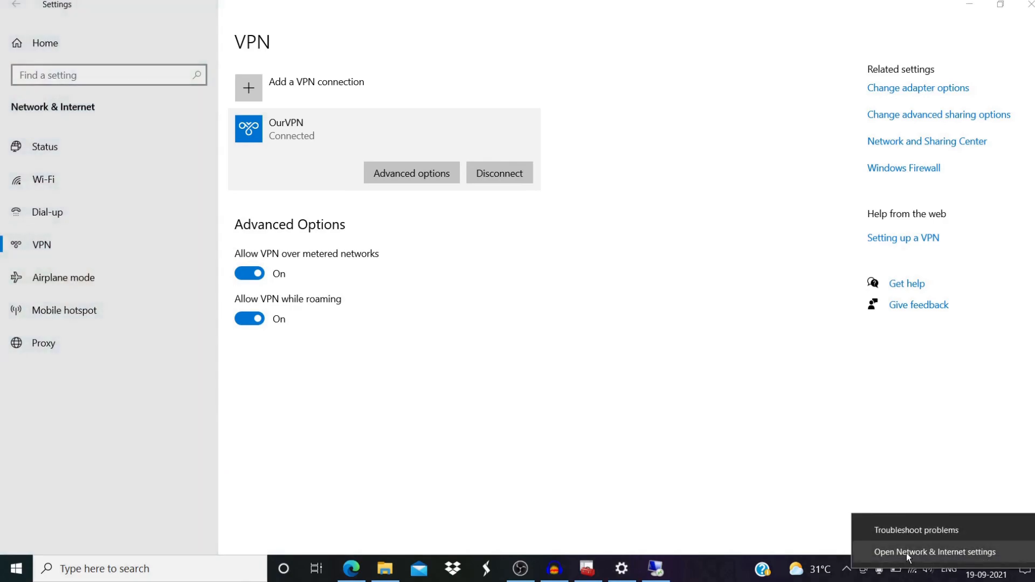
left_click(906, 553)
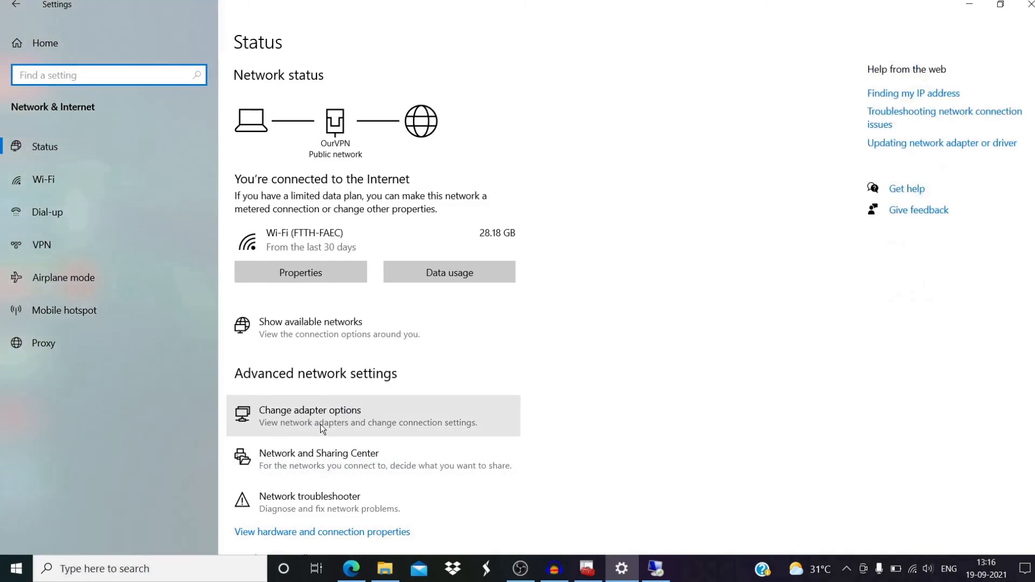
left_click(335, 424)
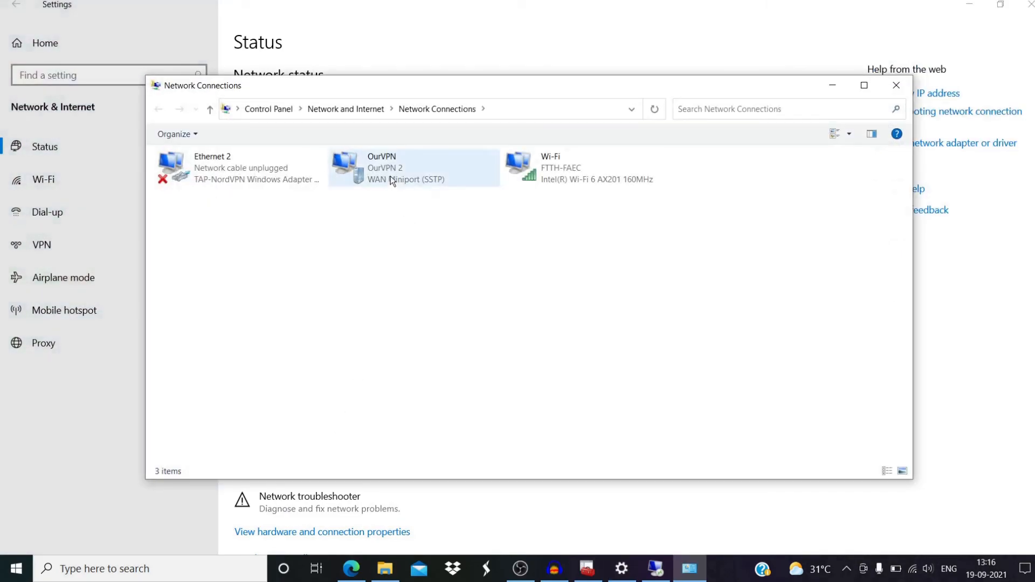
- Check OurVPN's status details for IPv4 address 192.168.3.151, then close them
right_click(390, 176)
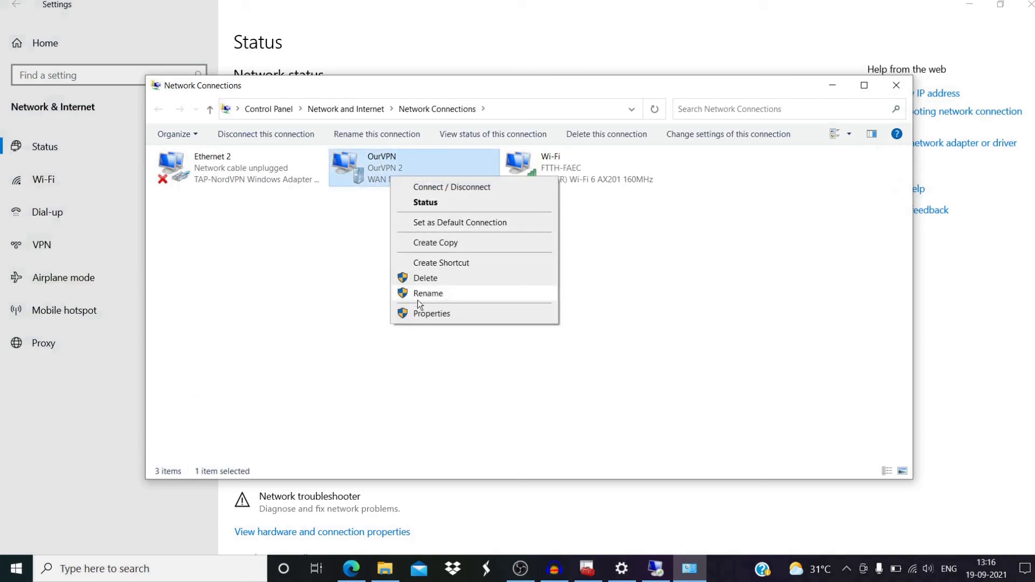
left_click(432, 205)
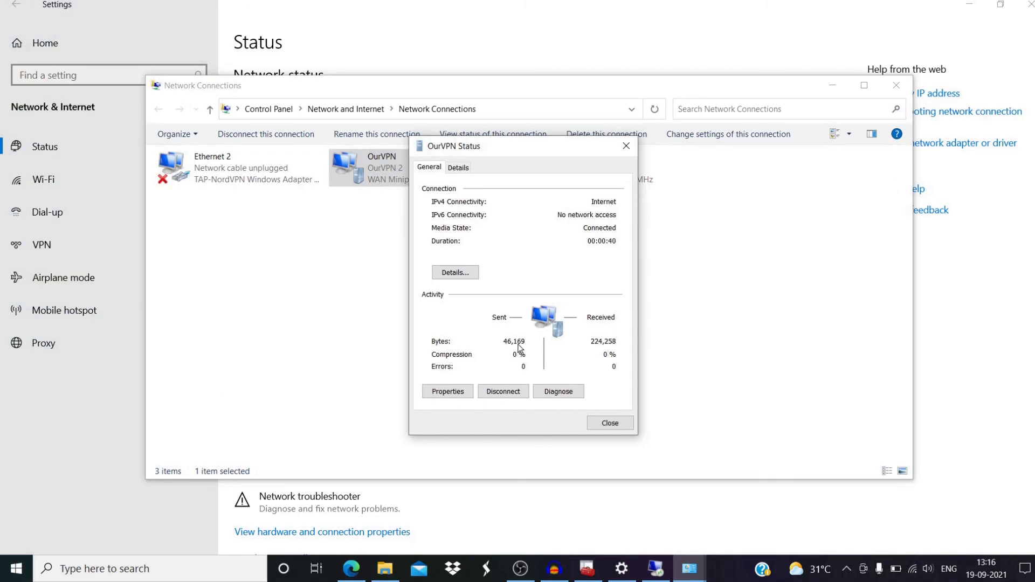
left_click(466, 275)
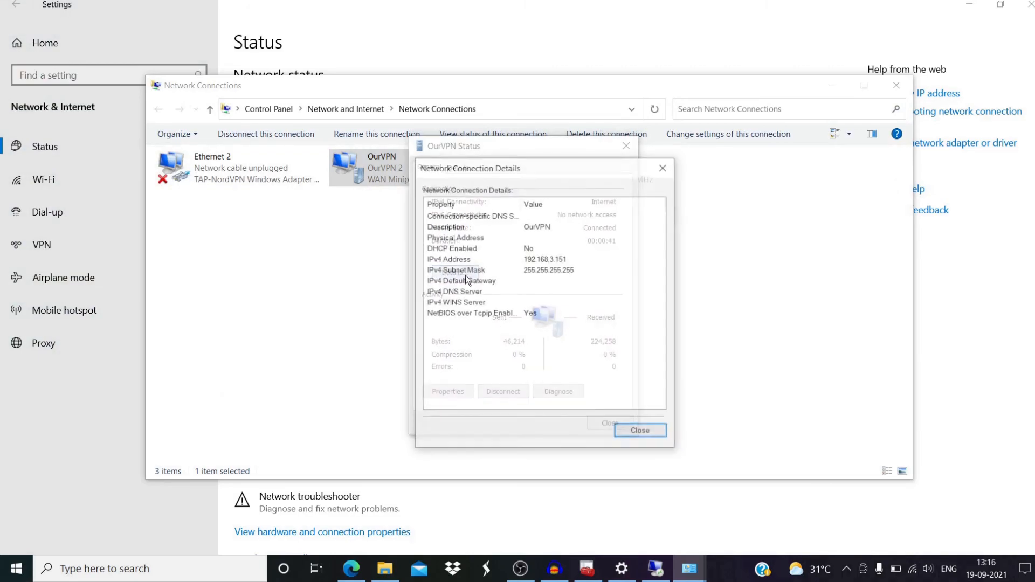
left_click(550, 264)
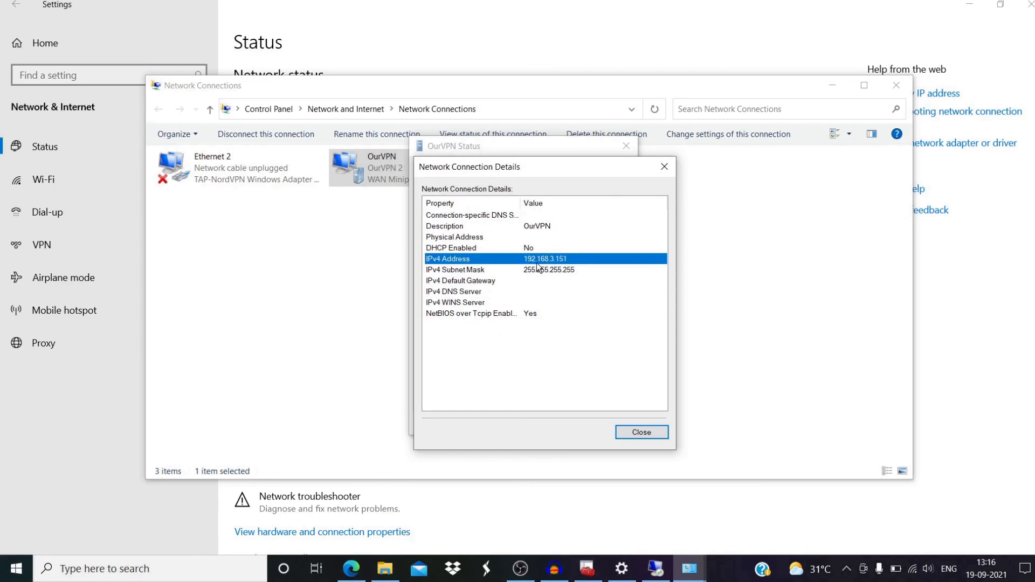
left_click(629, 433)
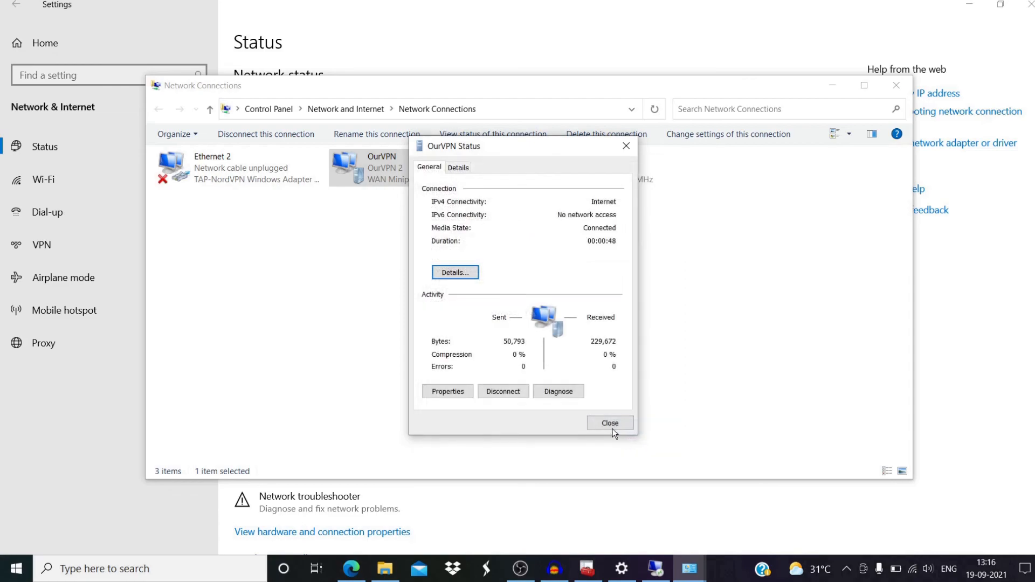
left_click(609, 424)
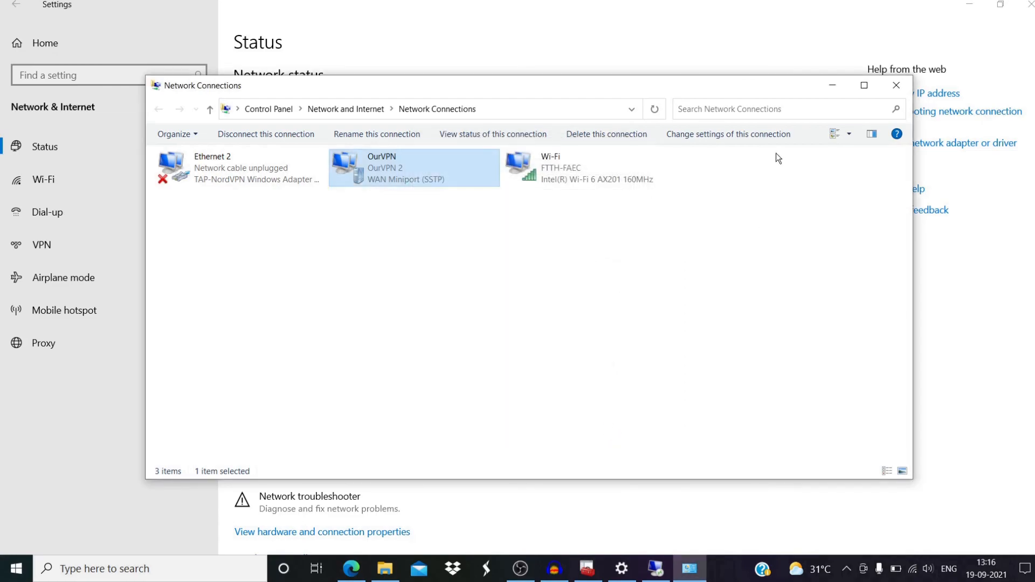
- Close the Network Connections window
left_click(833, 88)
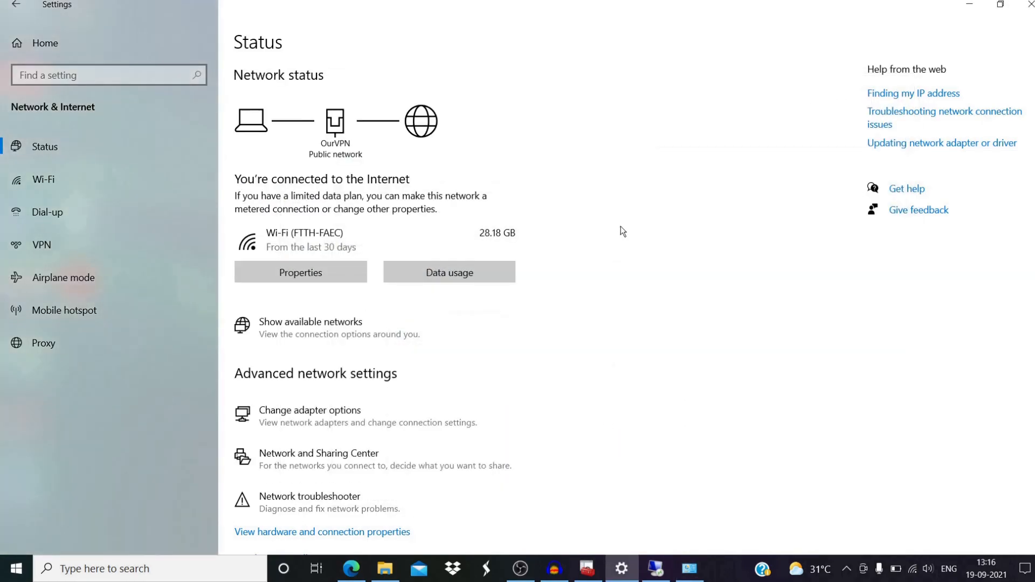